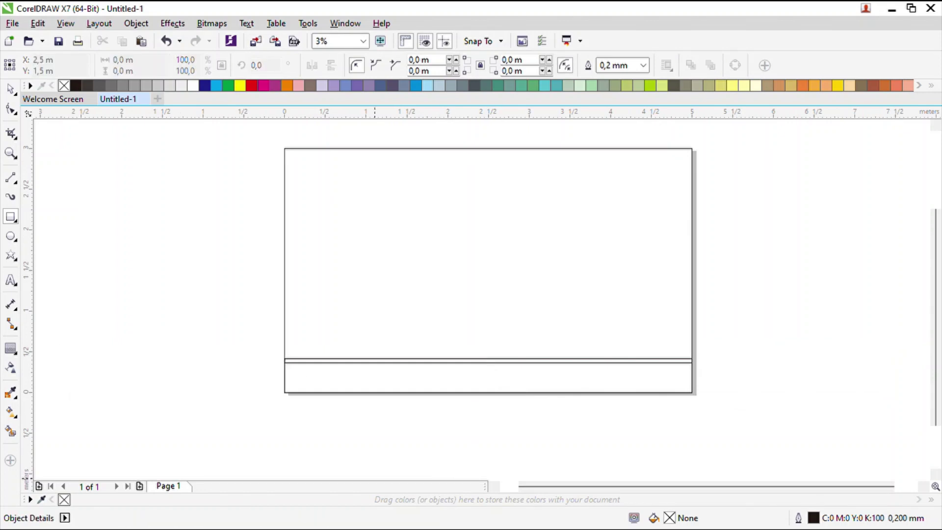
- Draw a 3-point curve about 1.46 m wide and 2.58 m high from the narrow horizontal strip up to the page's top edge
{"action": "left_click", "coordinate": [594, 516]}
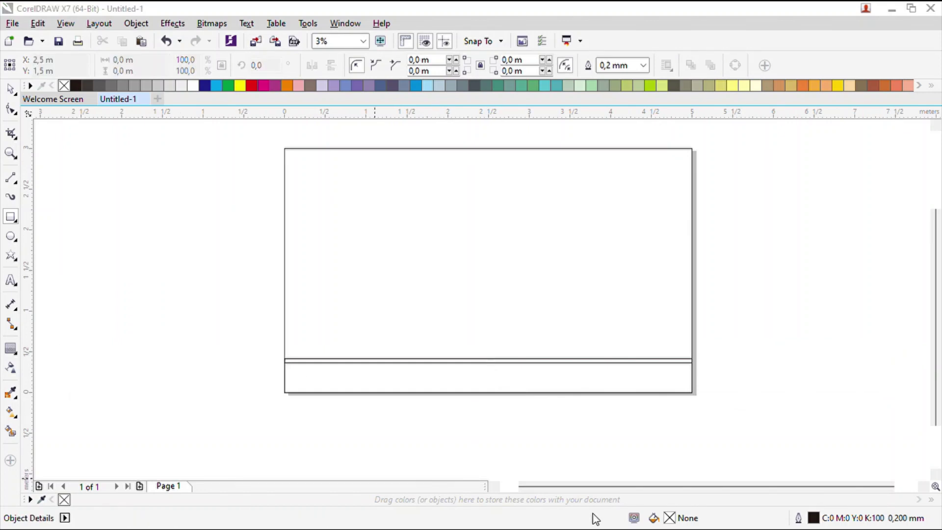
{"action": "left_click", "coordinate": [594, 518]}
{"action": "left_click", "coordinate": [20, 183]}
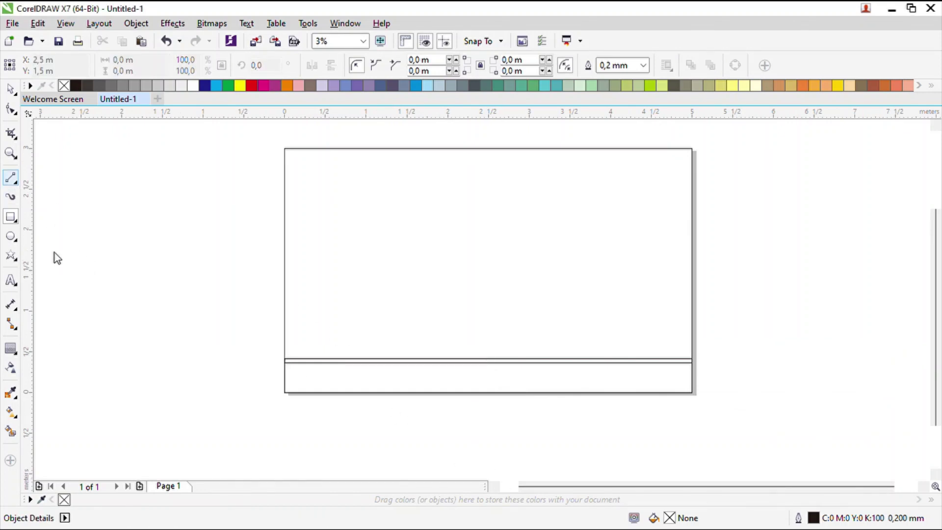
{"action": "left_click", "coordinate": [54, 256]}
{"action": "mouse_move", "coordinate": [375, 366]}
{"action": "left_mouse_down"}
{"action": "mouse_move", "coordinate": [515, 169]}
{"action": "mouse_move", "coordinate": [488, 150]}
{"action": "left_mouse_up"}
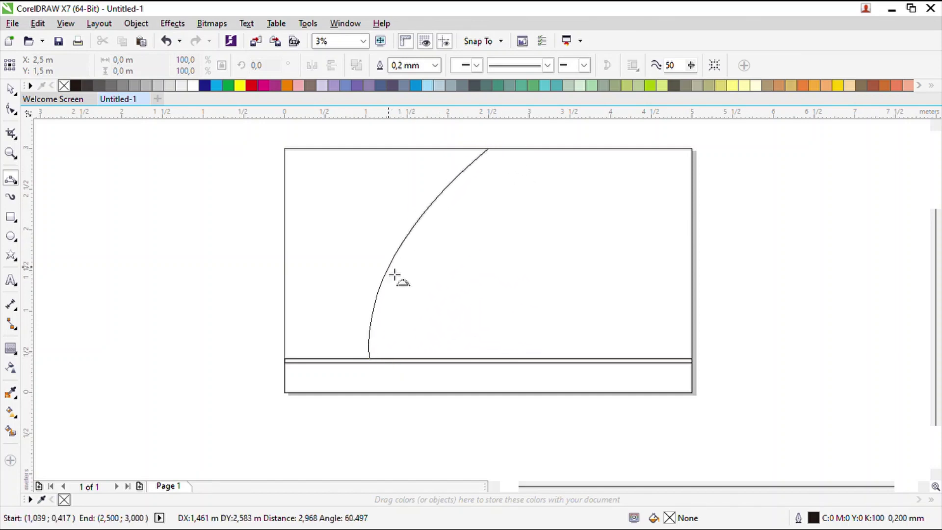
{"action": "left_click", "coordinate": [411, 256]}
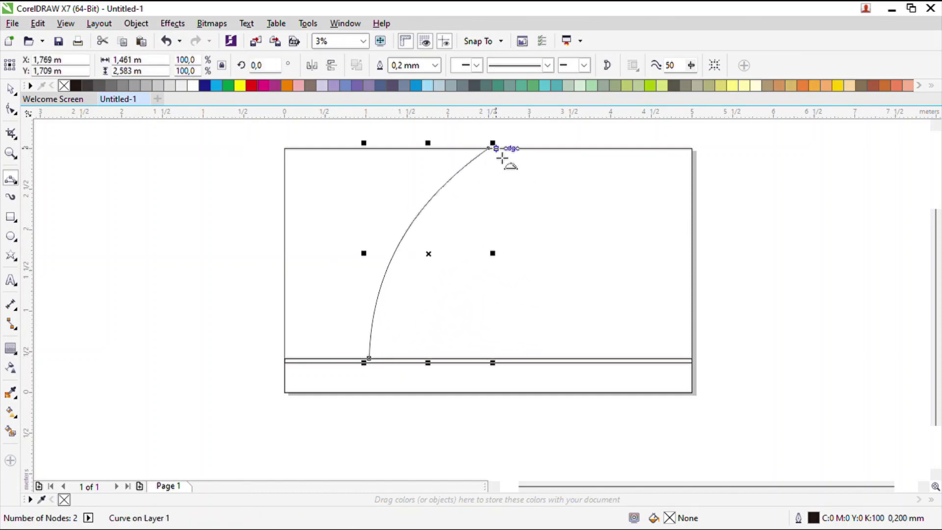
- Draw a second, nearly parallel curve just inside the first, about 1.47 m wide and 2.58 m high
{"action": "left_click_drag", "start_coordinate": [493, 148], "coordinate": [375, 360]}
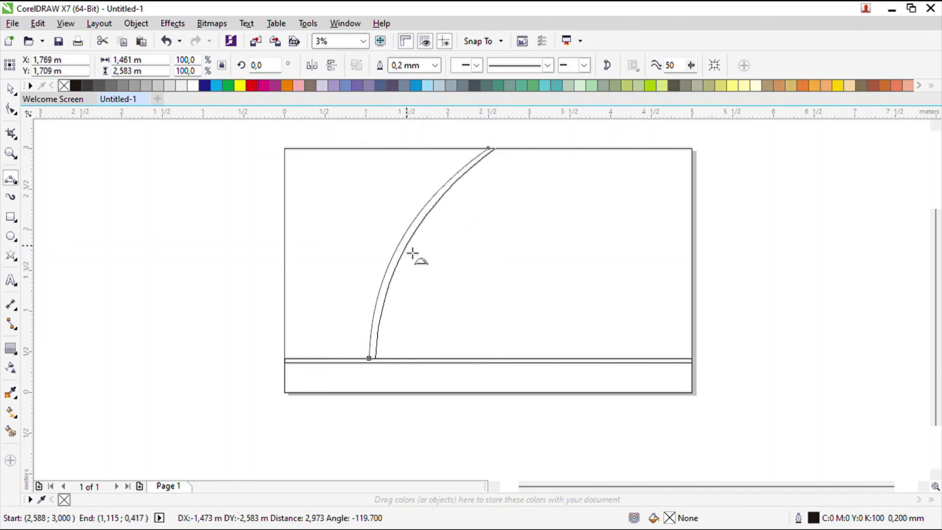
{"action": "left_click", "coordinate": [409, 256]}
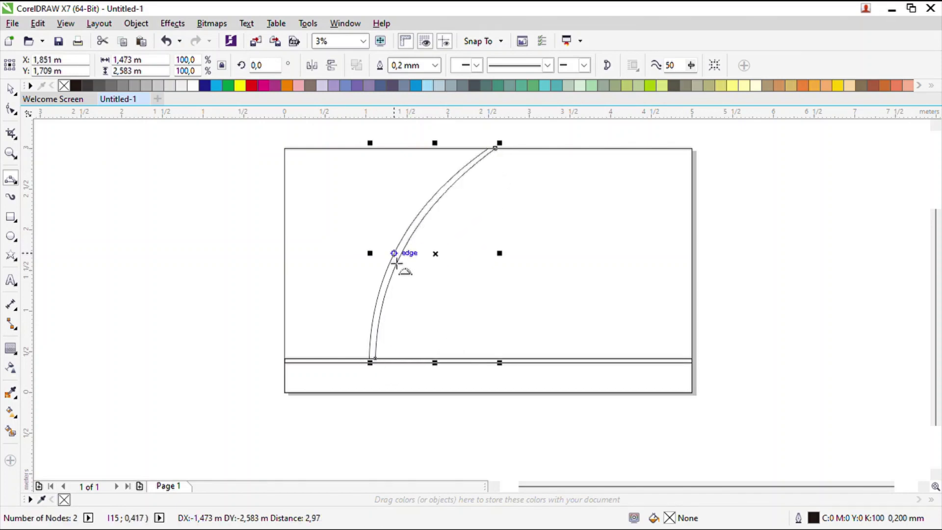
{"action": "left_click", "coordinate": [593, 518]}
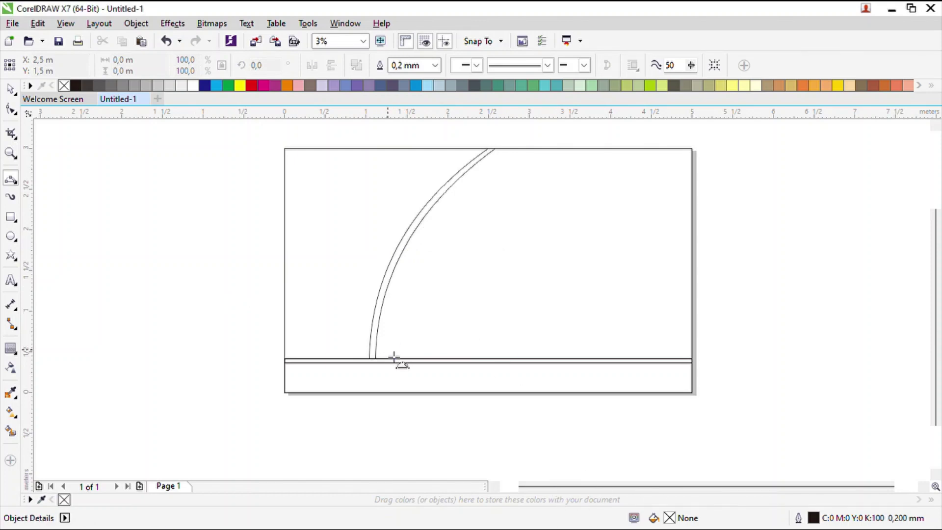
- Draw a pointed blade of two curves rising from the strip inside the arcs, about 0.53 m wide and 1.29 m high
{"action": "mouse_move", "coordinate": [386, 359]}
{"action": "left_mouse_down"}
{"action": "mouse_move", "coordinate": [428, 254]}
{"action": "mouse_move", "coordinate": [402, 358]}
{"action": "left_mouse_up"}
{"action": "left_click", "coordinate": [410, 306]}
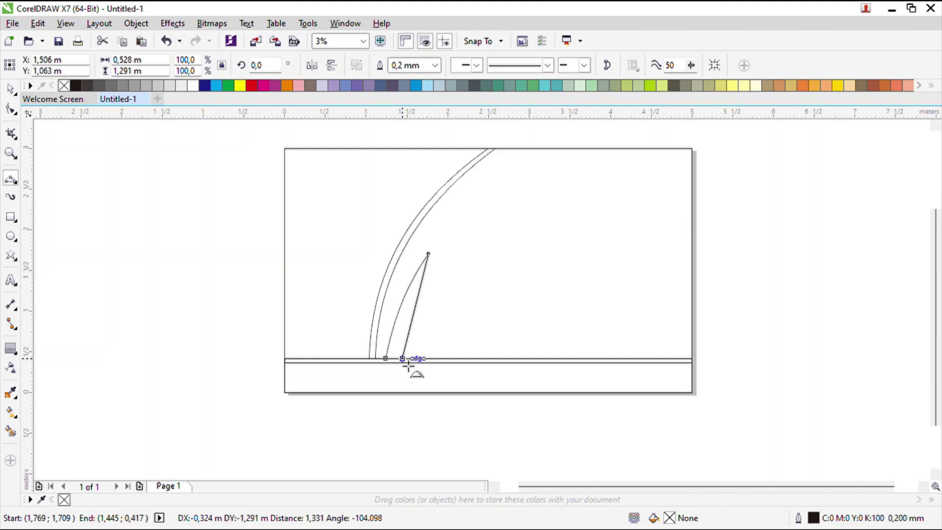
{"action": "left_click", "coordinate": [410, 329]}
{"action": "left_click", "coordinate": [276, 343]}
{"action": "left_click", "coordinate": [590, 519]}
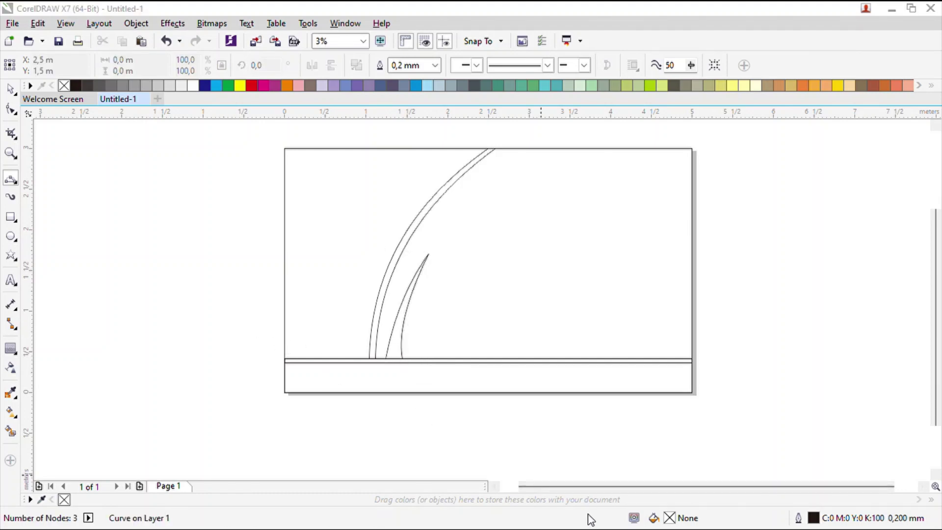
- Draw a smaller pointed blade beside the first one, about 0.28 m wide and 0.72 m high
{"action": "left_click_drag", "start_coordinate": [412, 358], "coordinate": [435, 300]}
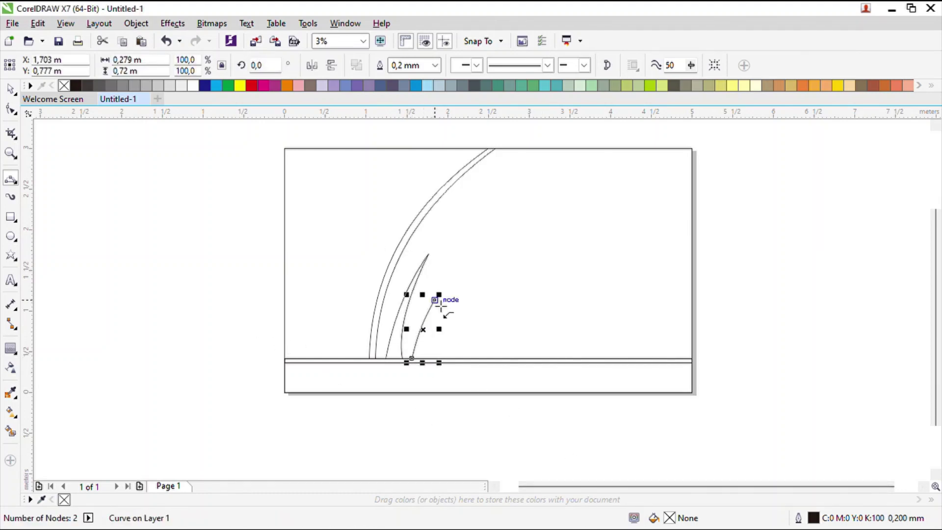
{"action": "left_click", "coordinate": [429, 351]}
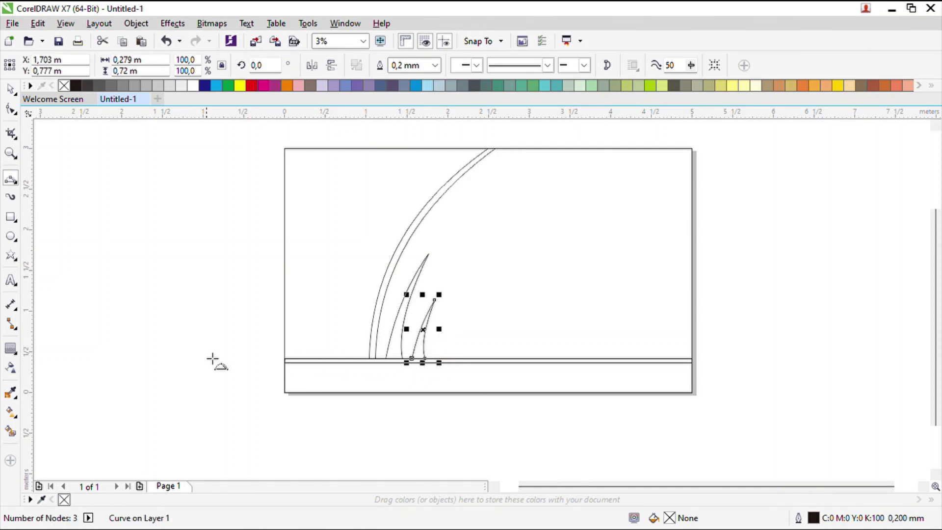
{"action": "left_click", "coordinate": [212, 359]}
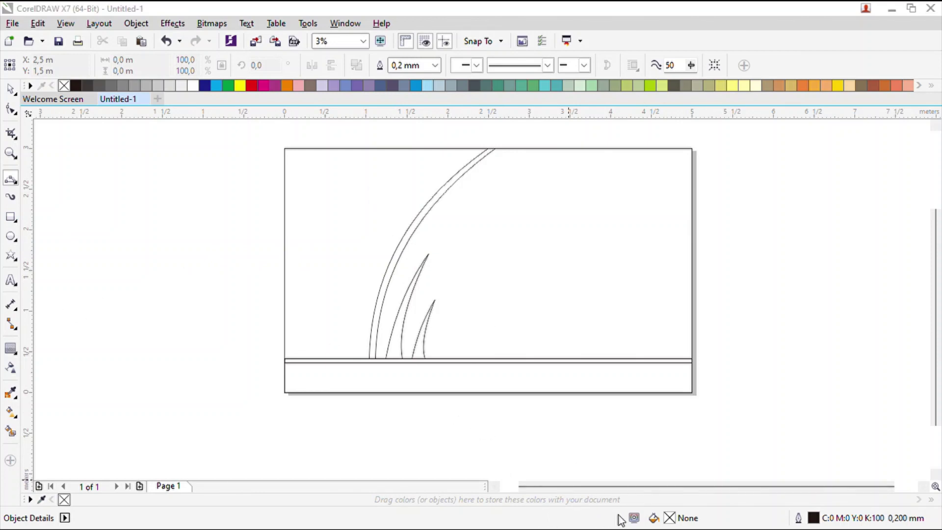
- Enlarge the reference design image and place it outside the page, beside its left edge
{"action": "left_click", "coordinate": [11, 89]}
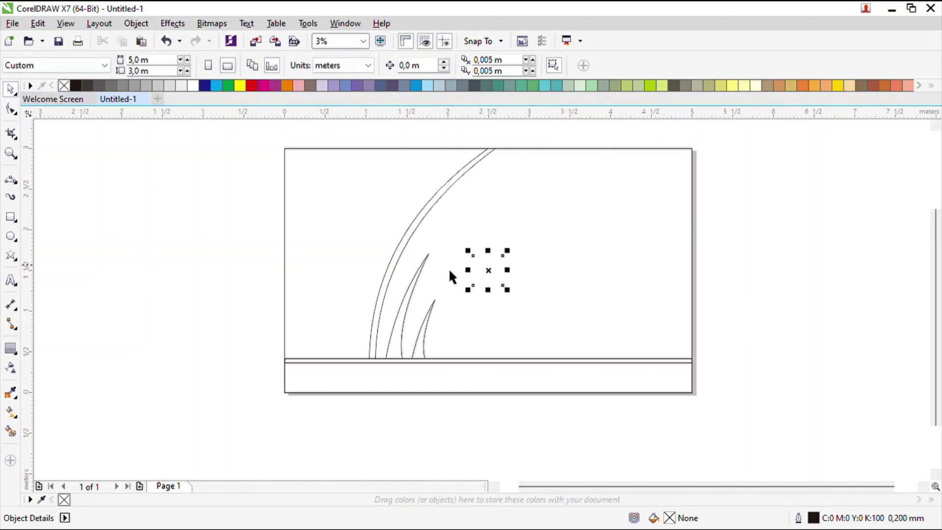
{"action": "left_click_drag", "start_coordinate": [467, 290], "coordinate": [329, 430]}
{"action": "left_click_drag", "start_coordinate": [418, 340], "coordinate": [159, 289]}
{"action": "left_click", "coordinate": [66, 256]}
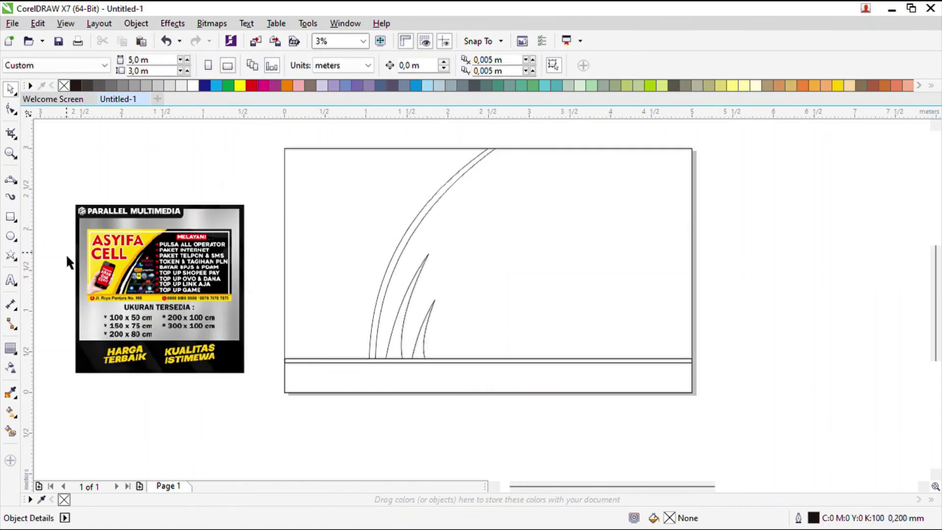
- Smart-fill the wide band along the page's bottom with yellow #FED700 sampled from the reference image
{"action": "scroll", "coordinate": [67, 262], "scroll_direction": "up", "scroll_amount": 2}
{"action": "left_click", "coordinate": [11, 431]}
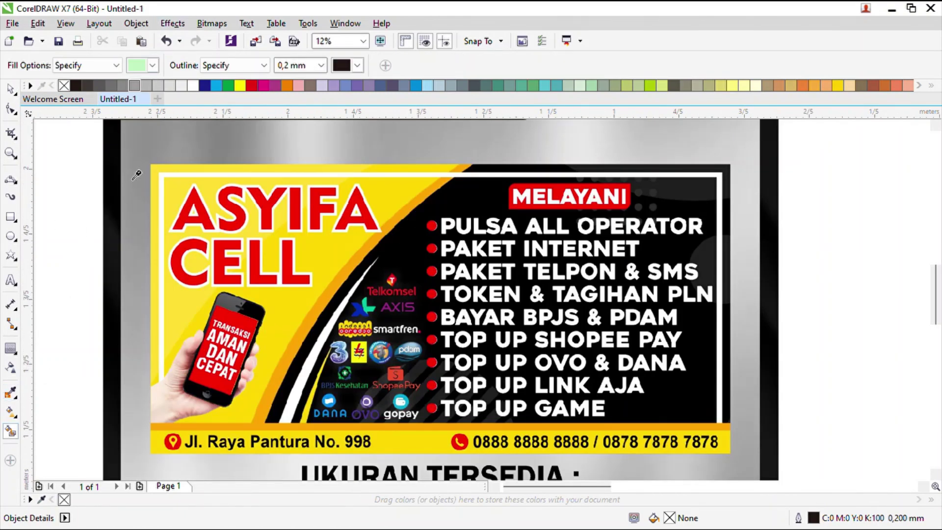
{"action": "left_click", "coordinate": [400, 449]}
{"action": "scroll", "coordinate": [289, 272], "scroll_direction": "down", "scroll_amount": 2}
{"action": "scroll", "coordinate": [603, 414], "scroll_direction": "up", "scroll_amount": 1}
{"action": "left_click", "coordinate": [561, 391]}
{"action": "scroll", "coordinate": [510, 324], "scroll_direction": "down", "scroll_amount": 1}
{"action": "scroll", "coordinate": [292, 267], "scroll_direction": "up", "scroll_amount": 3}
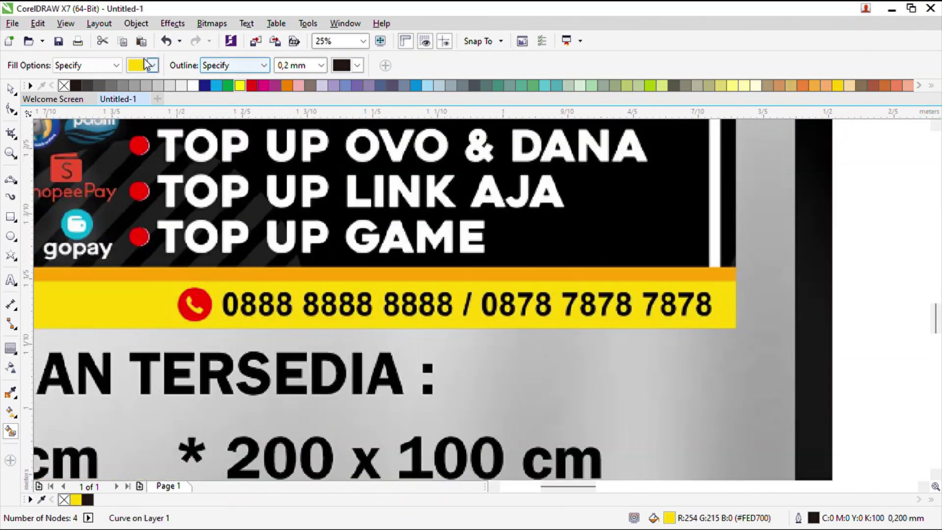
- Smart-fill the thin strip above the yellow bottom band with orange #FDA400 sampled from the reference image
{"action": "left_click", "coordinate": [151, 65]}
{"action": "left_click", "coordinate": [128, 159]}
{"action": "left_click", "coordinate": [168, 275]}
{"action": "scroll", "coordinate": [132, 244], "scroll_direction": "down", "scroll_amount": 2}
{"action": "scroll", "coordinate": [457, 388], "scroll_direction": "up", "scroll_amount": 1}
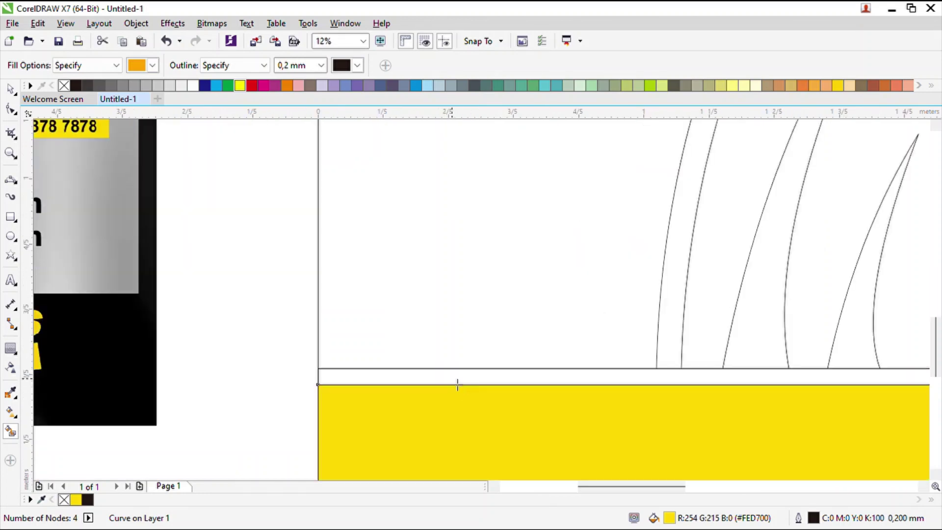
{"action": "left_click", "coordinate": [452, 378]}
{"action": "scroll", "coordinate": [424, 357], "scroll_direction": "down", "scroll_amount": 2}
{"action": "scroll", "coordinate": [284, 266], "scroll_direction": "up", "scroll_amount": 1}
{"action": "scroll", "coordinate": [233, 272], "scroll_direction": "down", "scroll_amount": 1}
- Draw a curve across the page's upper-left corner, about 1.30 m wide and 2.07 m high, from left edge to top edge
{"action": "left_click", "coordinate": [12, 180]}
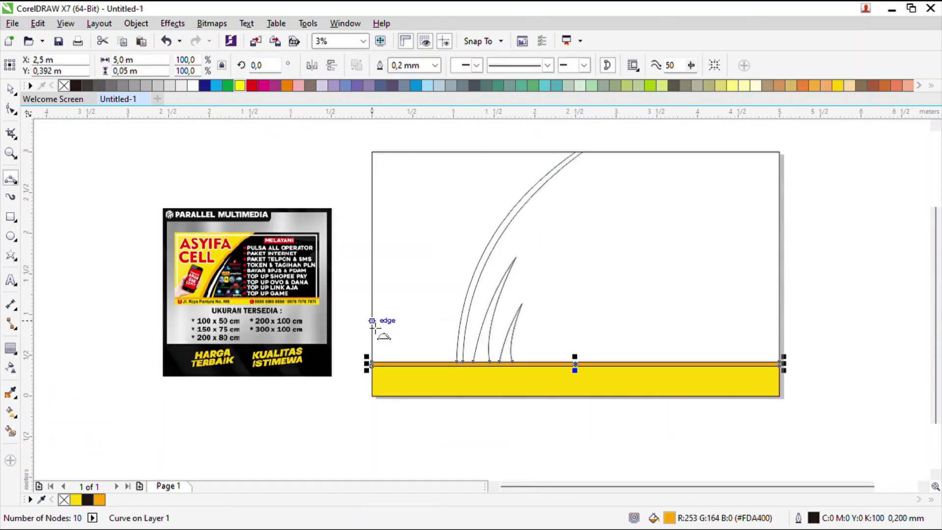
{"action": "left_click", "coordinate": [372, 322]}
{"action": "mouse_move", "coordinate": [481, 150]}
{"action": "left_mouse_down"}
{"action": "mouse_move", "coordinate": [427, 221]}
{"action": "mouse_move", "coordinate": [349, 226]}
{"action": "left_mouse_up"}
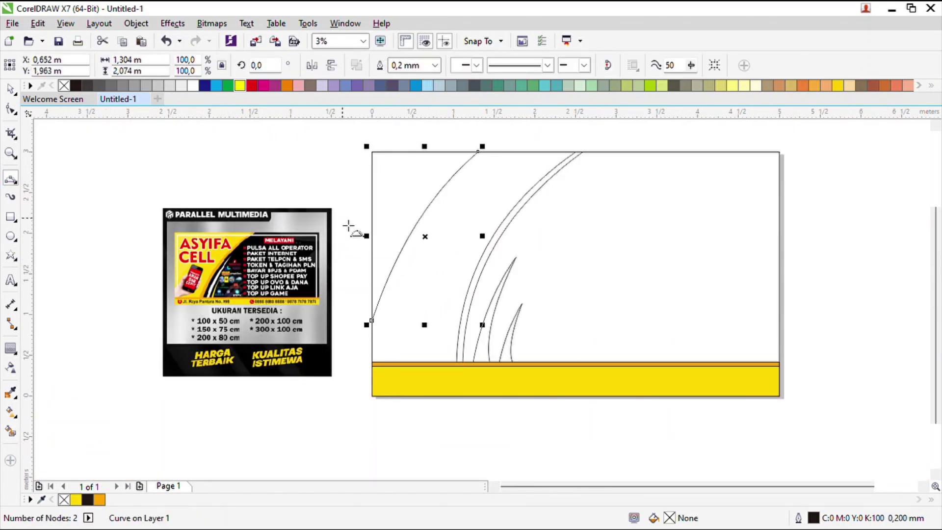
- Smart-fill the upper-left corner area with light yellow #FFDF32 sampled from the reference image
{"action": "scroll", "coordinate": [147, 250], "scroll_direction": "up", "scroll_amount": 2}
{"action": "left_click", "coordinate": [10, 431]}
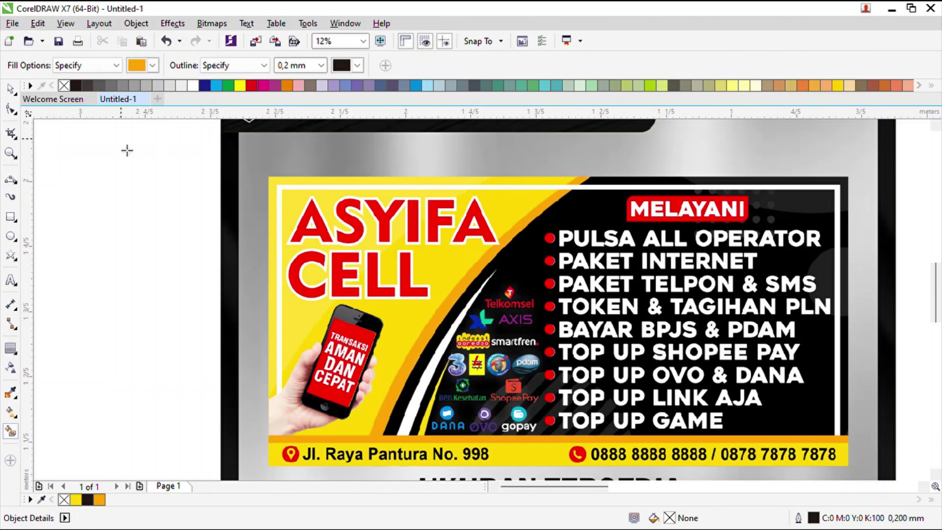
{"action": "scroll", "coordinate": [290, 203], "scroll_direction": "down", "scroll_amount": 2}
{"action": "left_click", "coordinate": [476, 179]}
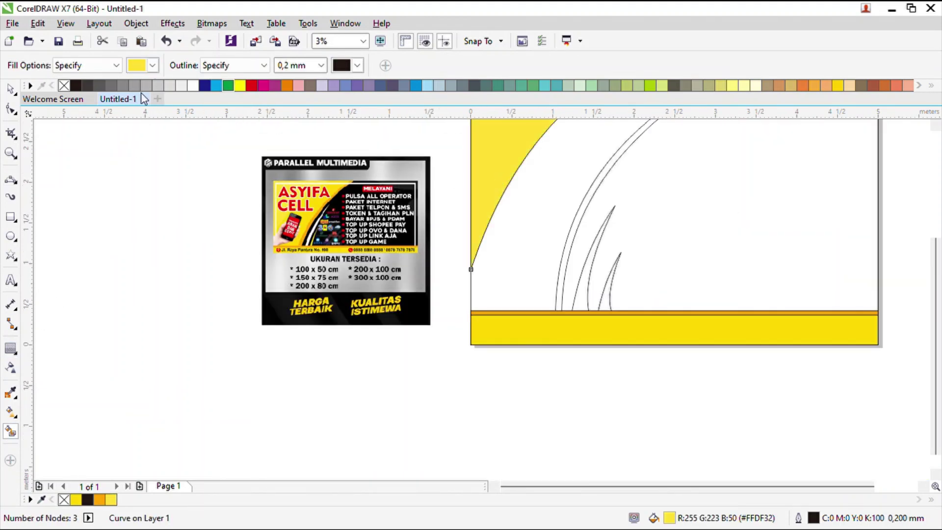
- Smart-fill the area between the corner curve and the outer long arc with yellow #FED700
{"action": "left_click", "coordinate": [131, 163]}
{"action": "left_click", "coordinate": [318, 217]}
{"action": "left_click", "coordinate": [562, 213]}
{"action": "scroll", "coordinate": [400, 260], "scroll_direction": "down", "scroll_amount": 1}
{"action": "scroll", "coordinate": [395, 238], "scroll_direction": "up", "scroll_amount": 2}
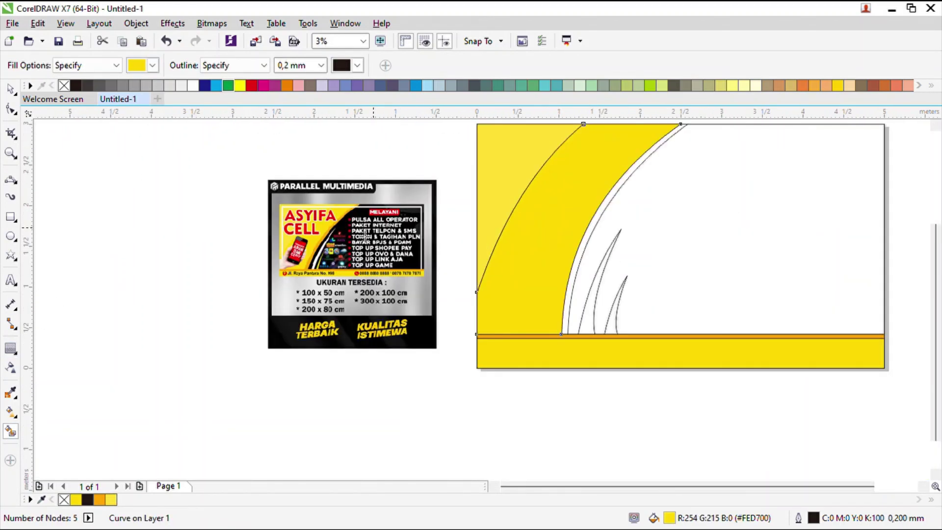
{"action": "scroll", "coordinate": [343, 221], "scroll_direction": "down", "scroll_amount": 1}
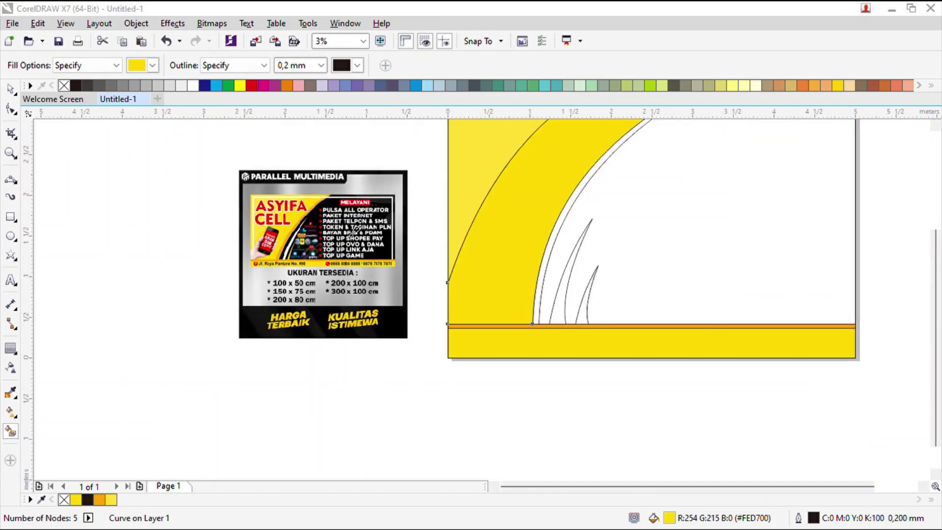
- Smart-fill the large area around the blades, inside the inner arc, with black #000000 sampled from the reference image
{"action": "left_click", "coordinate": [395, 247]}
{"action": "left_click", "coordinate": [668, 215]}
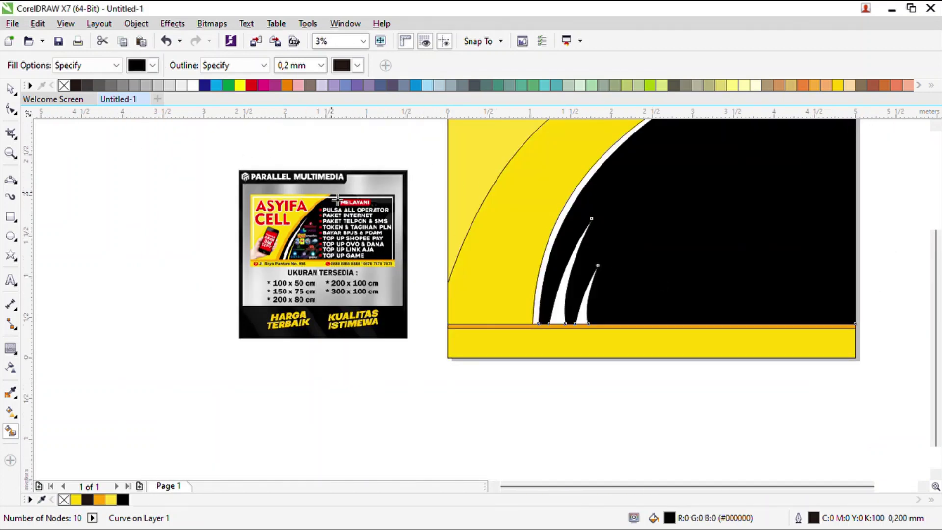
{"action": "scroll", "coordinate": [339, 207], "scroll_direction": "up", "scroll_amount": 2}
{"action": "scroll", "coordinate": [533, 199], "scroll_direction": "down", "scroll_amount": 1}
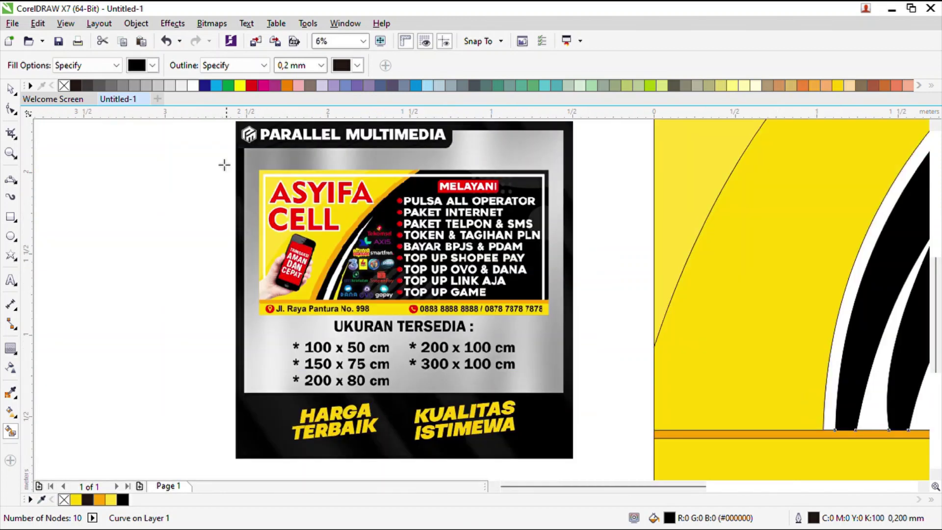
- Smart-fill the larger blade with white #FFFFFF sampled from the reference image
{"action": "left_click", "coordinate": [153, 66]}
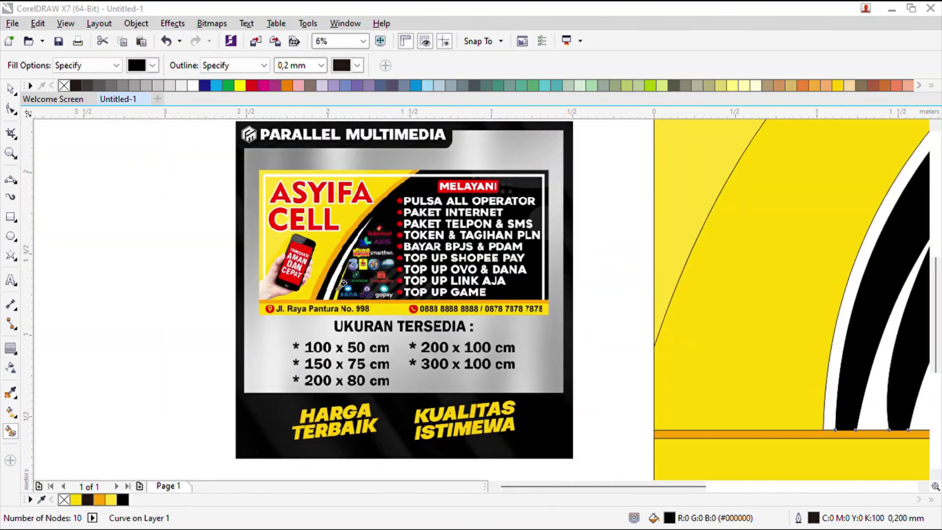
{"action": "left_click", "coordinate": [337, 290]}
{"action": "scroll", "coordinate": [337, 288], "scroll_direction": "down", "scroll_amount": 2}
{"action": "scroll", "coordinate": [493, 269], "scroll_direction": "up", "scroll_amount": 2}
{"action": "left_click", "coordinate": [393, 299]}
{"action": "scroll", "coordinate": [393, 298], "scroll_direction": "down", "scroll_amount": 2}
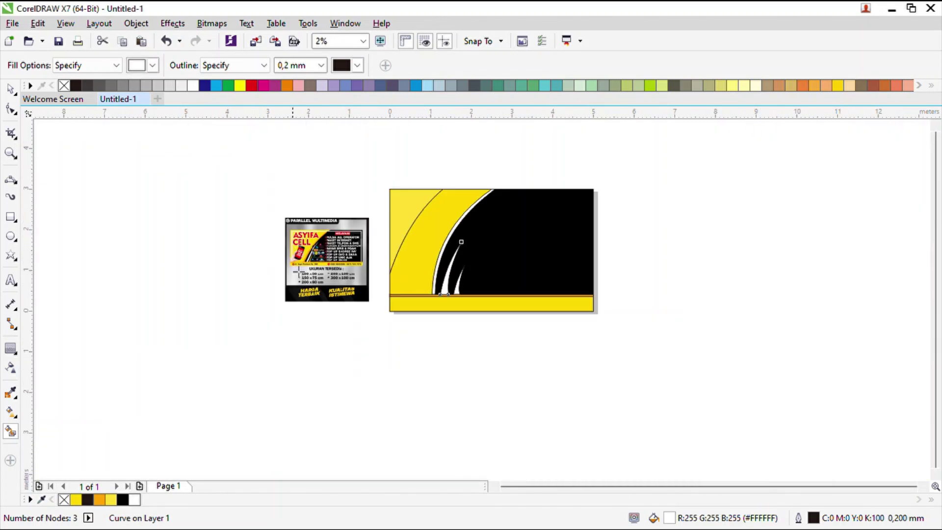
- Smart-fill the strip between the two long arcs with orange #FEA500 and the smaller blade with yellow #FED700
{"action": "scroll", "coordinate": [299, 271], "scroll_direction": "up", "scroll_amount": 3}
{"action": "left_click", "coordinate": [153, 67]}
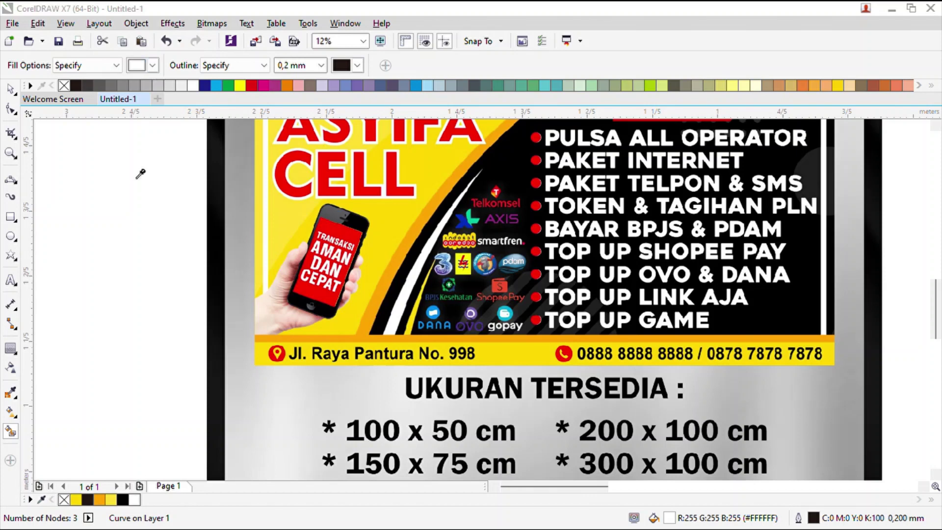
{"action": "left_click", "coordinate": [385, 301]}
{"action": "scroll", "coordinate": [385, 300], "scroll_direction": "down", "scroll_amount": 2}
{"action": "scroll", "coordinate": [304, 204], "scroll_direction": "right", "scroll_amount": 5}
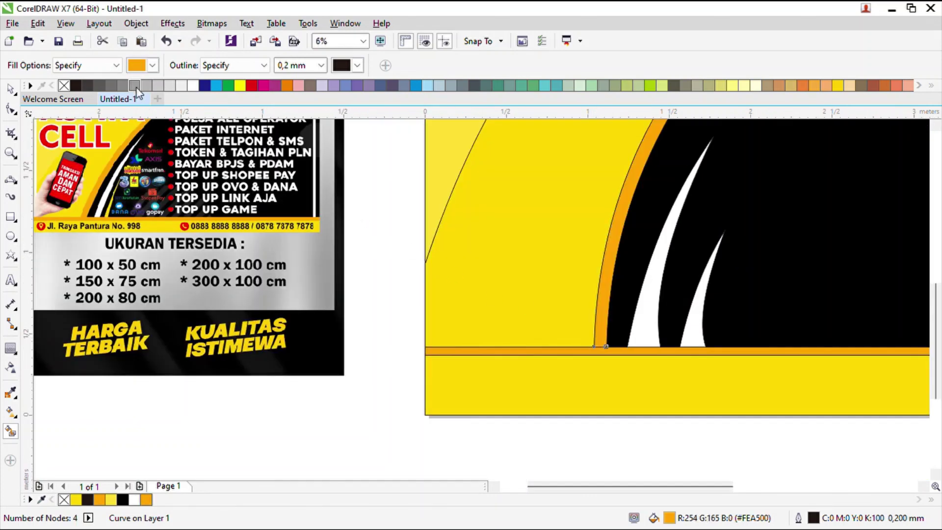
{"action": "left_click", "coordinate": [500, 386]}
{"action": "left_click", "coordinate": [698, 337]}
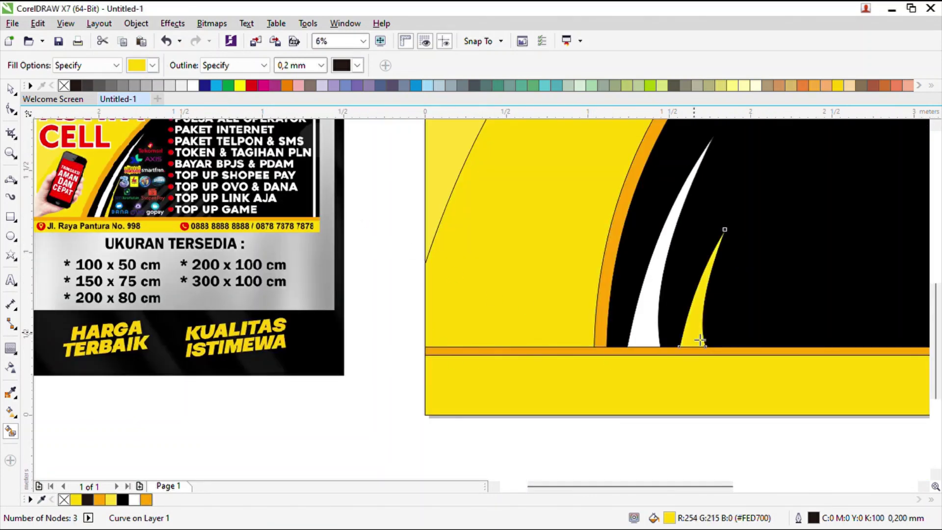
- Draw an ellipse about 1.54 m wide and 0.91 m high in the empty area beside the reference image
{"action": "scroll", "coordinate": [560, 260], "scroll_direction": "down", "scroll_amount": 2}
{"action": "scroll", "coordinate": [470, 241], "scroll_direction": "up", "scroll_amount": 2}
{"action": "scroll", "coordinate": [407, 230], "scroll_direction": "up", "scroll_amount": 3}
{"action": "scroll", "coordinate": [401, 212], "scroll_direction": "down", "scroll_amount": 5}
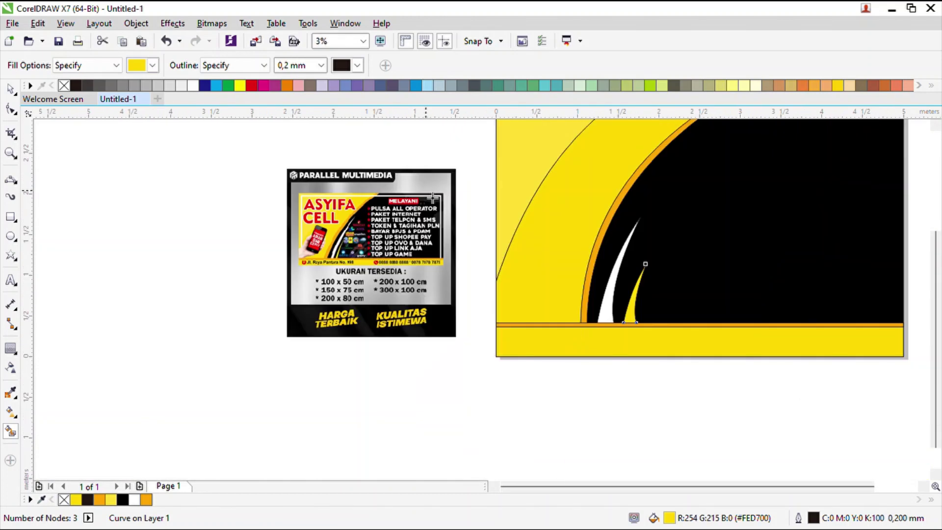
{"action": "left_click", "coordinate": [10, 236]}
{"action": "left_click_drag", "start_coordinate": [139, 219], "coordinate": [270, 307]}
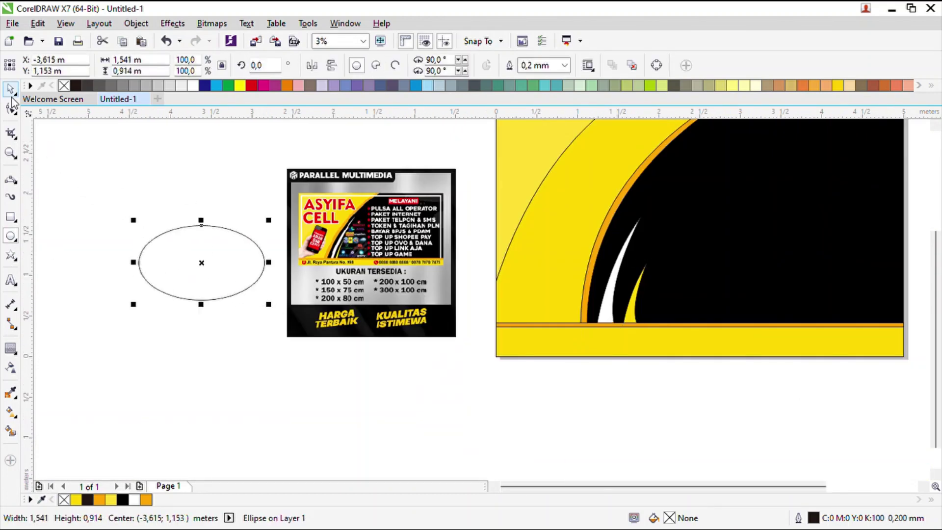
- Move the ellipse over the page's upper-right corner, centred at about X 4.699 m, Y 3.104 m
{"action": "left_click", "coordinate": [11, 89]}
{"action": "scroll", "coordinate": [184, 223], "scroll_direction": "down", "scroll_amount": 1}
{"action": "left_click_drag", "start_coordinate": [200, 253], "coordinate": [540, 170]}
{"action": "scroll", "coordinate": [509, 170], "scroll_direction": "up", "scroll_amount": 1}
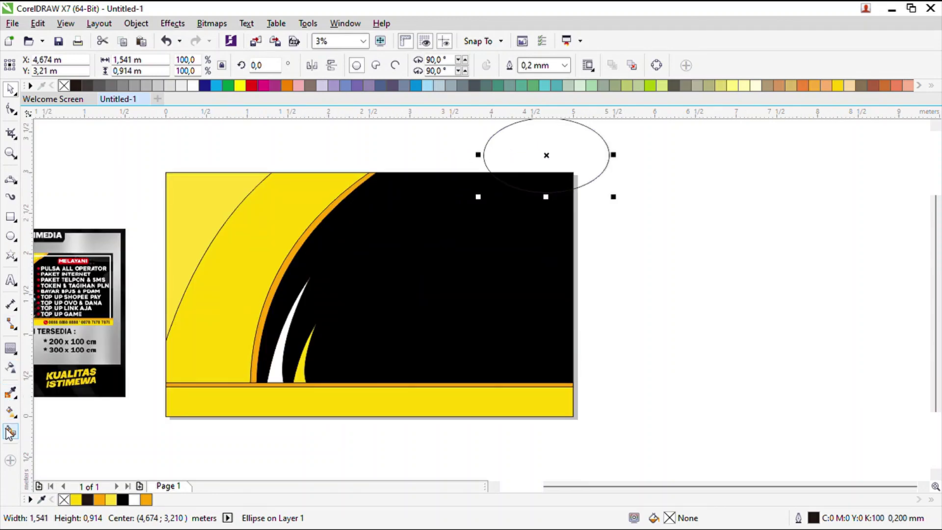
{"action": "left_click", "coordinate": [10, 393]}
{"action": "scroll", "coordinate": [68, 260], "scroll_direction": "up", "scroll_amount": 3}
{"action": "scroll", "coordinate": [186, 234], "scroll_direction": "down", "scroll_amount": 3}
{"action": "left_click", "coordinate": [13, 87]}
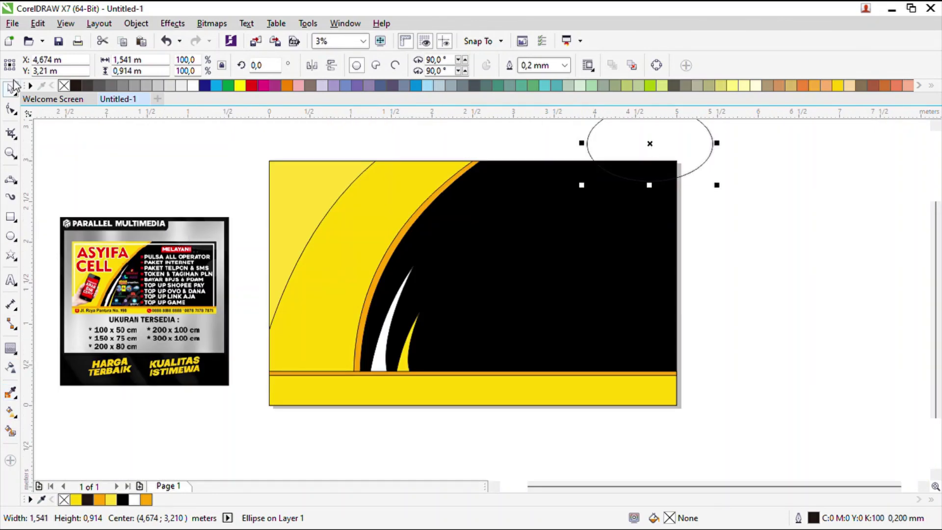
{"action": "left_click_drag", "start_coordinate": [641, 155], "coordinate": [642, 164]}
- Smart-fill the part of the ellipse inside the page's upper-right corner with white #FFFFFF
{"action": "left_click", "coordinate": [18, 422]}
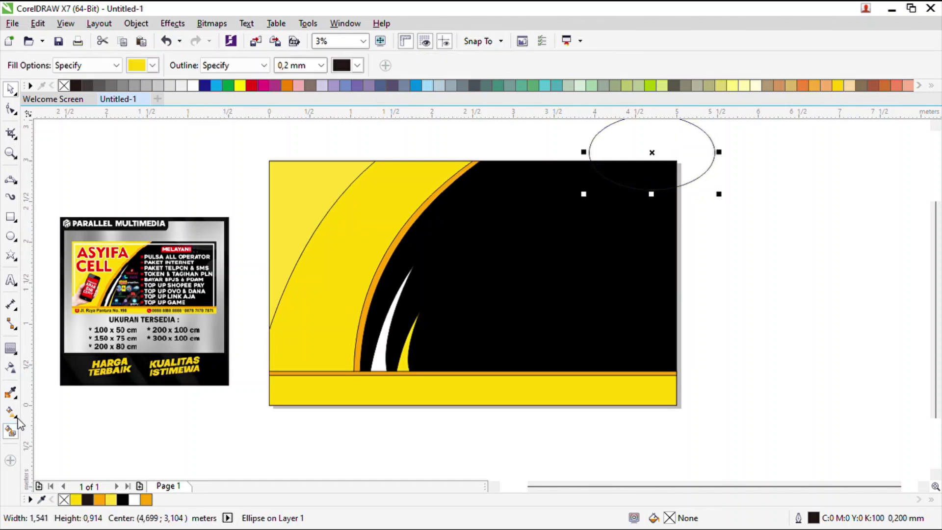
{"action": "left_click", "coordinate": [156, 68]}
{"action": "left_click", "coordinate": [175, 92]}
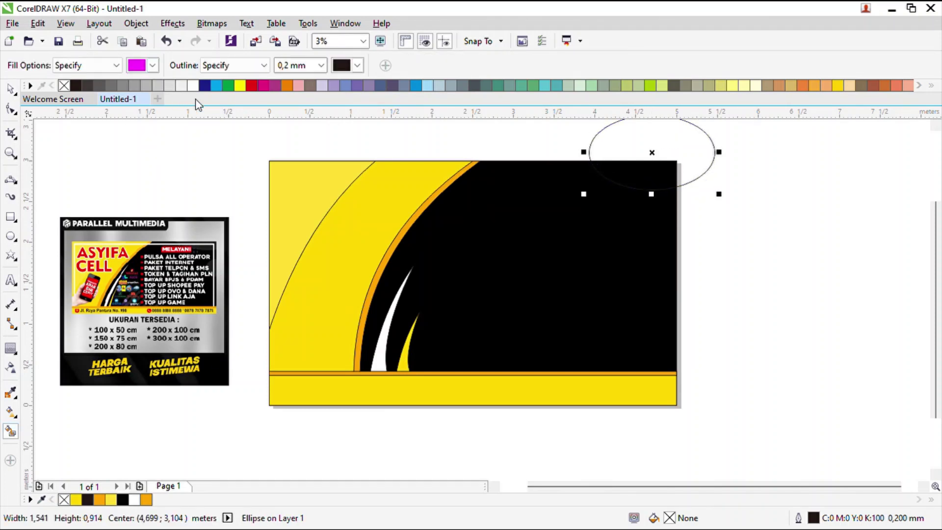
{"action": "left_click", "coordinate": [649, 181]}
{"action": "left_click", "coordinate": [11, 88]}
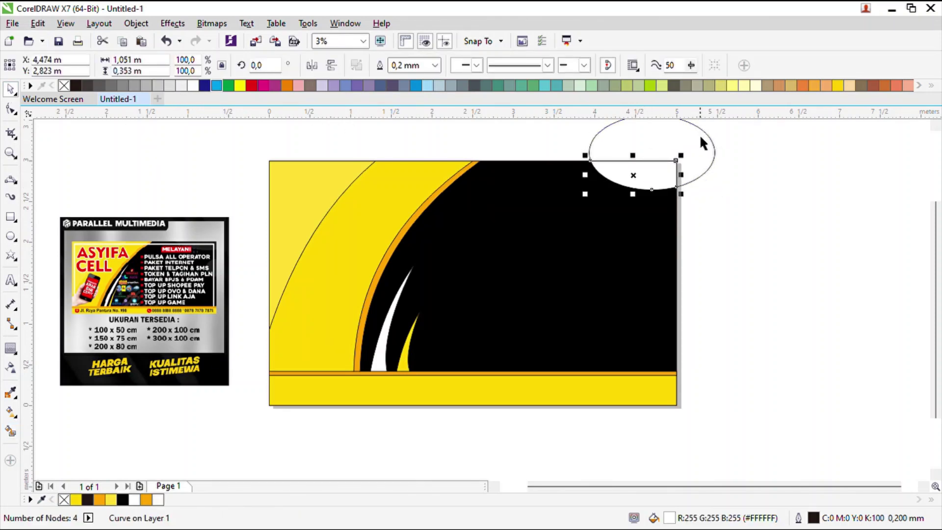
- Narrow the ellipse to about 0.974 m wide and place it across the page's right edge at about Y 1.8 m
{"action": "left_click_drag", "start_coordinate": [710, 153], "coordinate": [834, 250]}
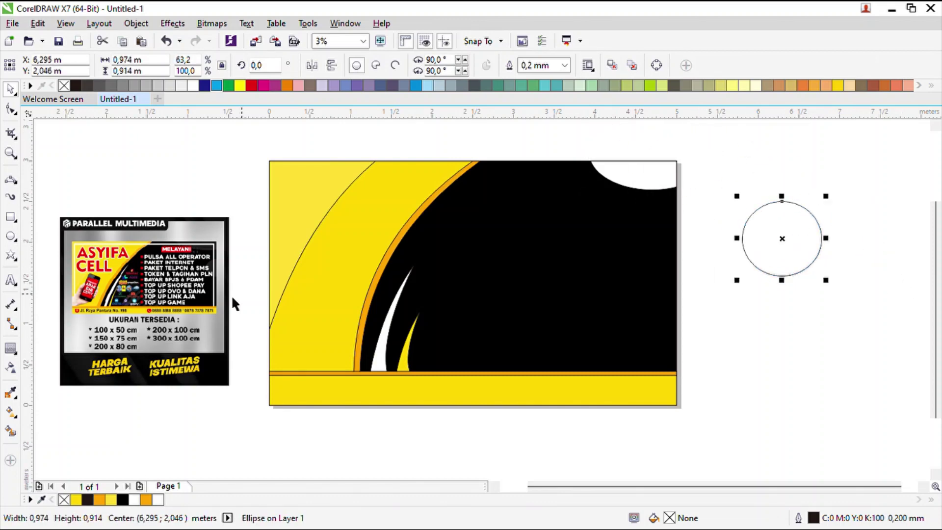
{"action": "scroll", "coordinate": [202, 250], "scroll_direction": "up", "scroll_amount": 1}
{"action": "scroll", "coordinate": [202, 249], "scroll_direction": "down", "scroll_amount": 1}
{"action": "left_click_drag", "start_coordinate": [793, 216], "coordinate": [687, 240]}
- Smart-fill the half of the circle that lies inside the page's right edge with white #FFFFFF
{"action": "left_click", "coordinate": [11, 431]}
{"action": "left_click", "coordinate": [668, 223]}
{"action": "scroll", "coordinate": [220, 220], "scroll_direction": "up", "scroll_amount": 3}
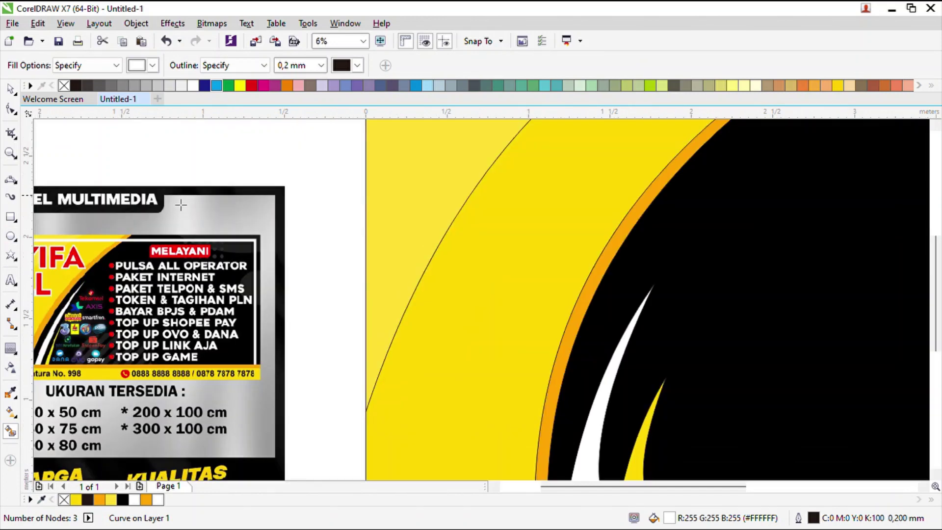
{"action": "scroll", "coordinate": [260, 309], "scroll_direction": "down", "scroll_amount": 3}
{"action": "key", "text": "space"}
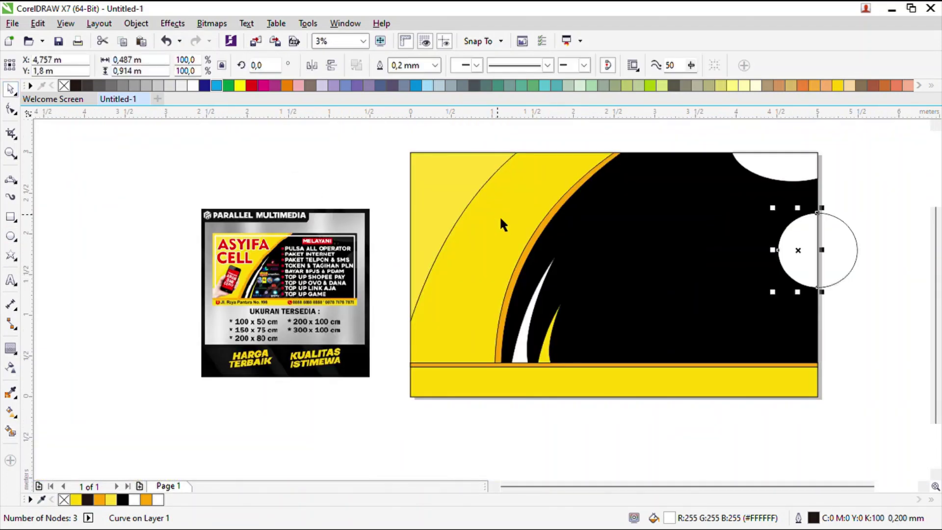
- Move the outlined circle to the empty area beyond the reference image and shrink it to about 0.419 × 0.436 m
{"action": "scroll", "coordinate": [500, 216], "scroll_direction": "down", "scroll_amount": 1}
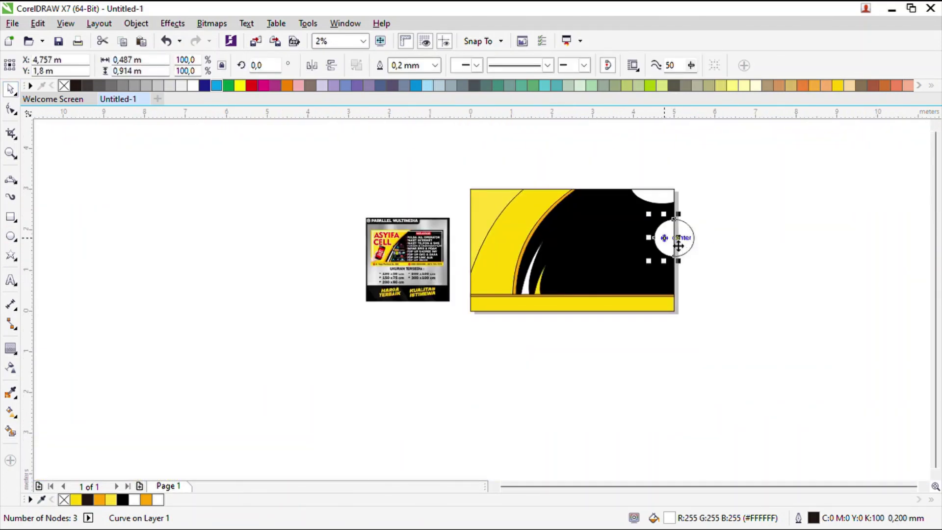
{"action": "left_click_drag", "start_coordinate": [665, 237], "coordinate": [176, 217]}
{"action": "key", "text": "ctrl+z"}
{"action": "left_click", "coordinate": [694, 238]}
{"action": "scroll", "coordinate": [136, 221], "scroll_direction": "up", "scroll_amount": 1}
{"action": "left_click_drag", "start_coordinate": [248, 257], "coordinate": [205, 256]}
{"action": "left_click_drag", "start_coordinate": [183, 221], "coordinate": [202, 241]}
{"action": "scroll", "coordinate": [156, 193], "scroll_direction": "up", "scroll_amount": 1}
{"action": "scroll", "coordinate": [263, 238], "scroll_direction": "down", "scroll_amount": 1}
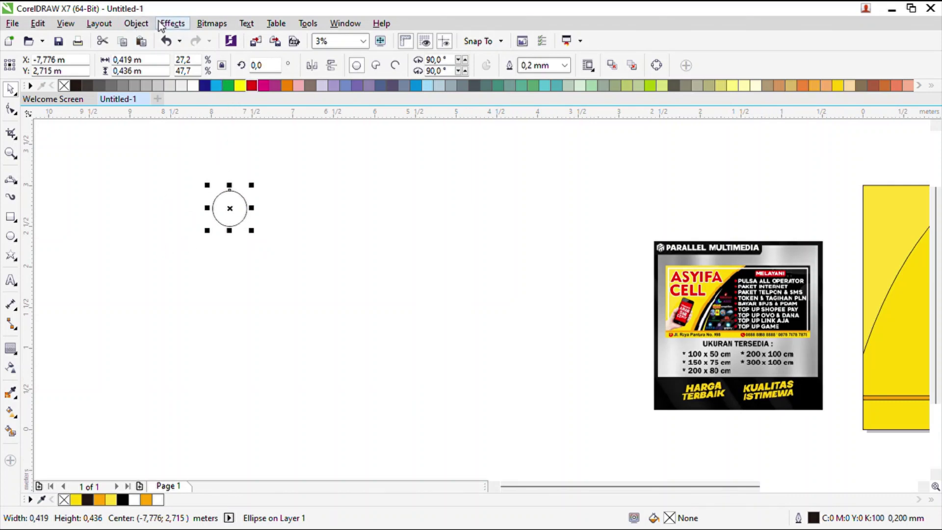
- Set up a relative position transformation for the small circle, using the right-middle reference point and an X offset of 0.919 m
{"action": "key", "text": "alt+F7"}
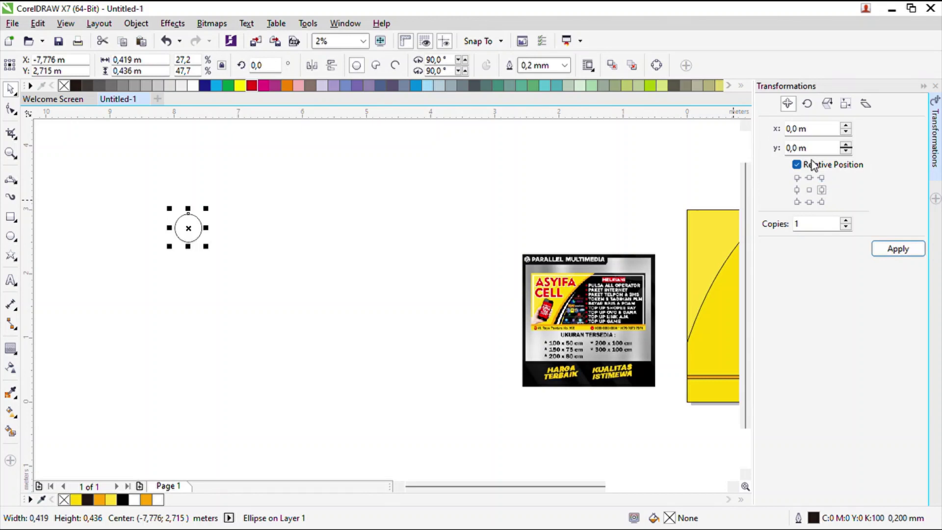
{"action": "left_click", "coordinate": [821, 190]}
{"action": "left_click_drag", "start_coordinate": [792, 130], "coordinate": [800, 132]}
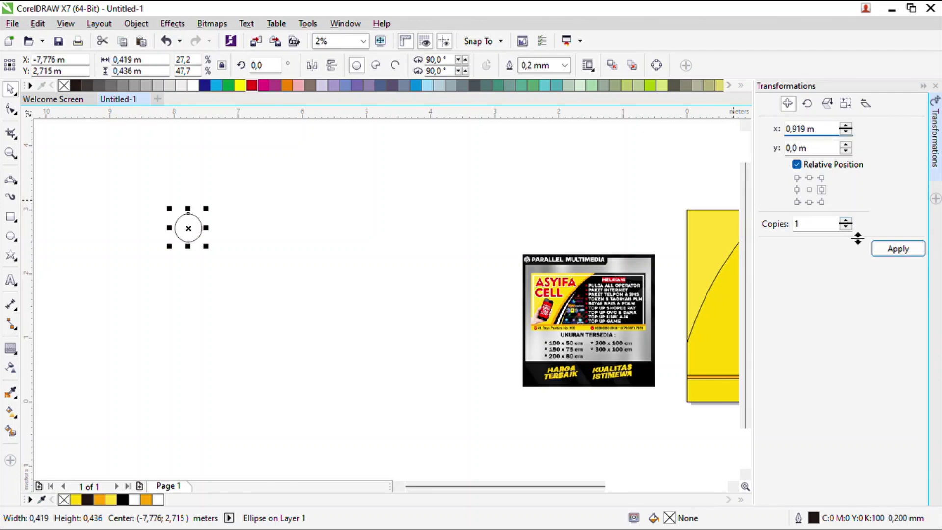
- Try test copies of the circle at horizontal offsets of 0.919 m and smaller, and undo them
{"action": "left_click", "coordinate": [876, 249]}
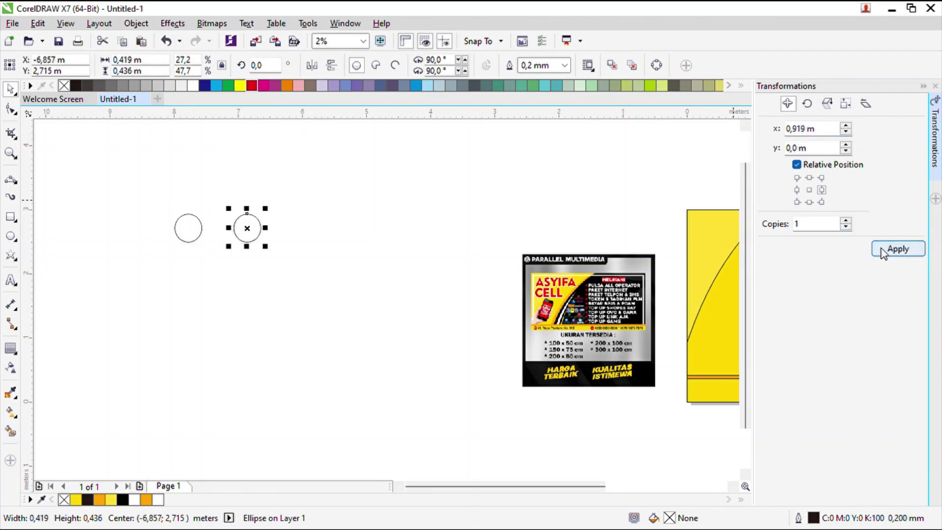
{"action": "key", "text": "ctrl+z"}
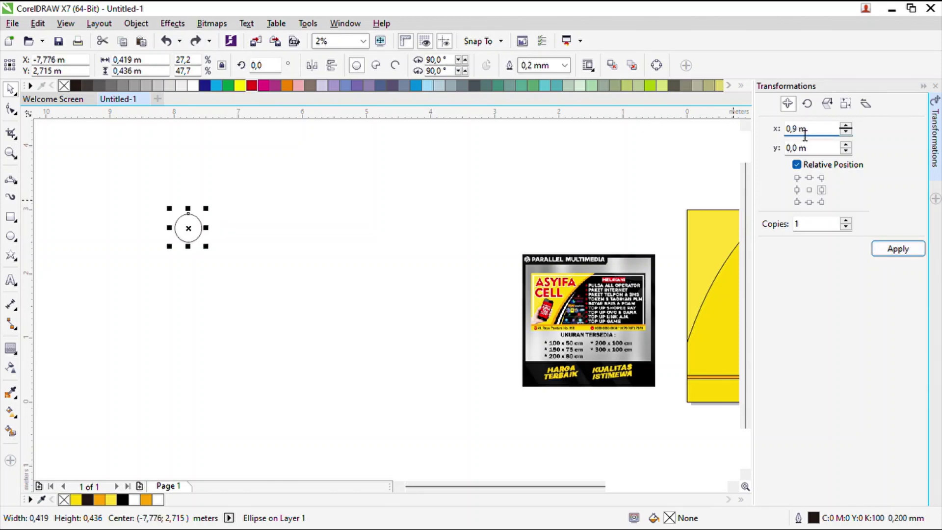
{"action": "left_click", "coordinate": [886, 250]}
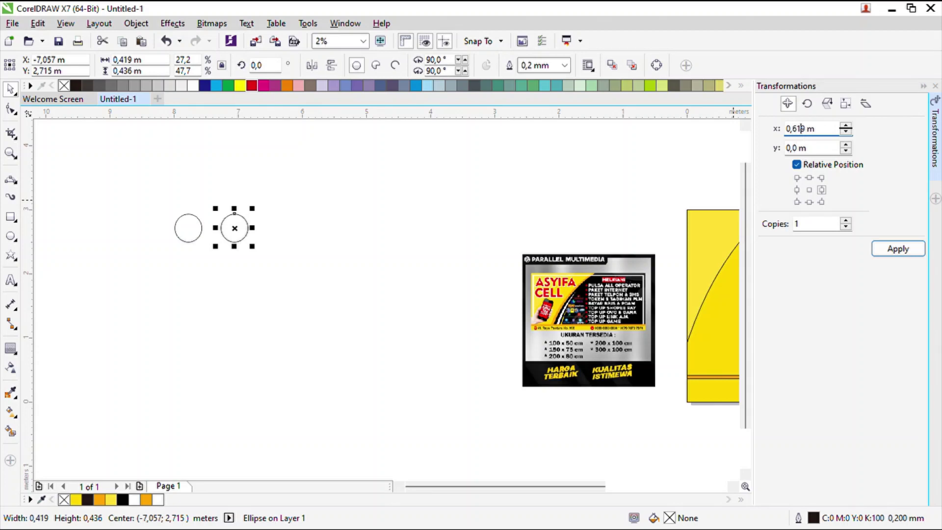
{"action": "left_click", "coordinate": [885, 249]}
{"action": "key", "text": "ctrl+z"}
{"action": "key", "text": "ctrl+z"}
- Create five copies of the circle in a horizontal row, each offset 0.619 m in X from the previous one
{"action": "left_click", "coordinate": [894, 252]}
{"action": "left_click", "coordinate": [893, 252]}
{"action": "left_click", "coordinate": [892, 252]}
{"action": "left_click", "coordinate": [893, 252]}
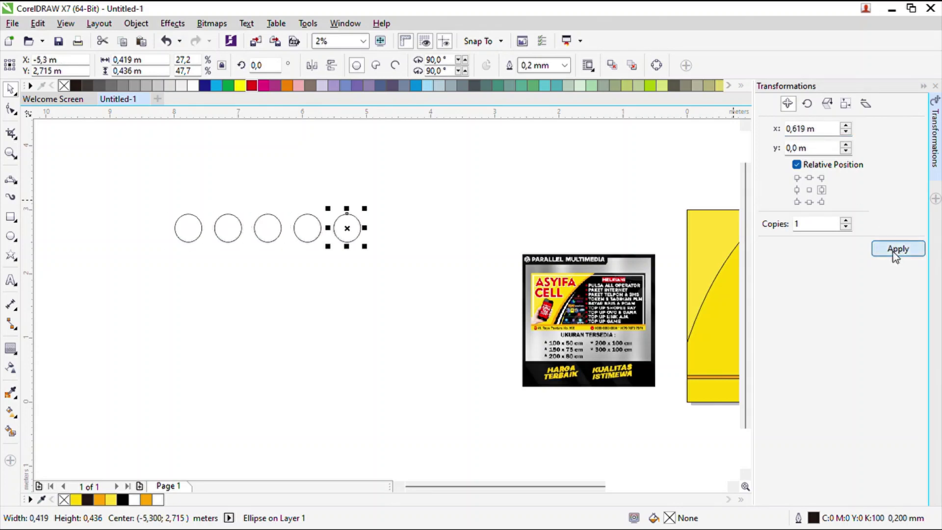
{"action": "left_click", "coordinate": [892, 252]}
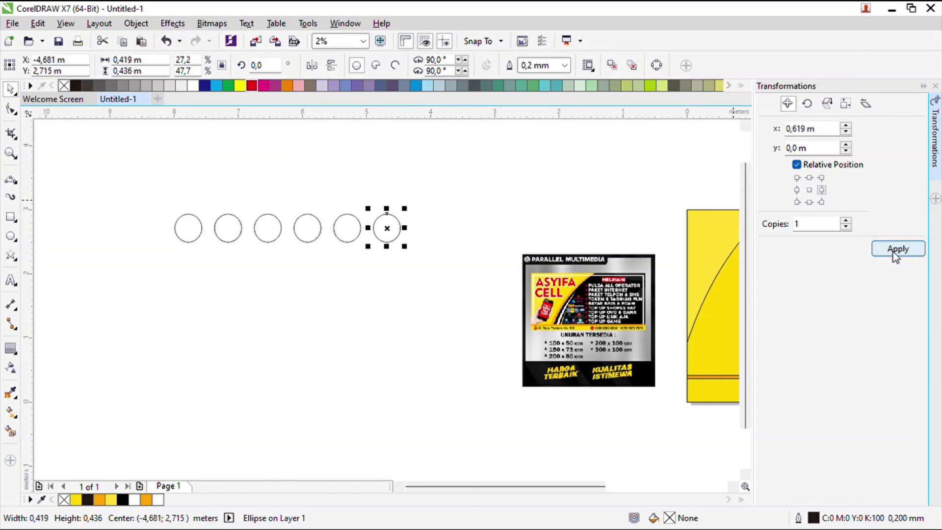
- Try copying the last circle straight down with a Y offset of -0.436 m, undo it and close the transformation settings
{"action": "left_click", "coordinate": [810, 202]}
{"action": "left_click", "coordinate": [821, 190]}
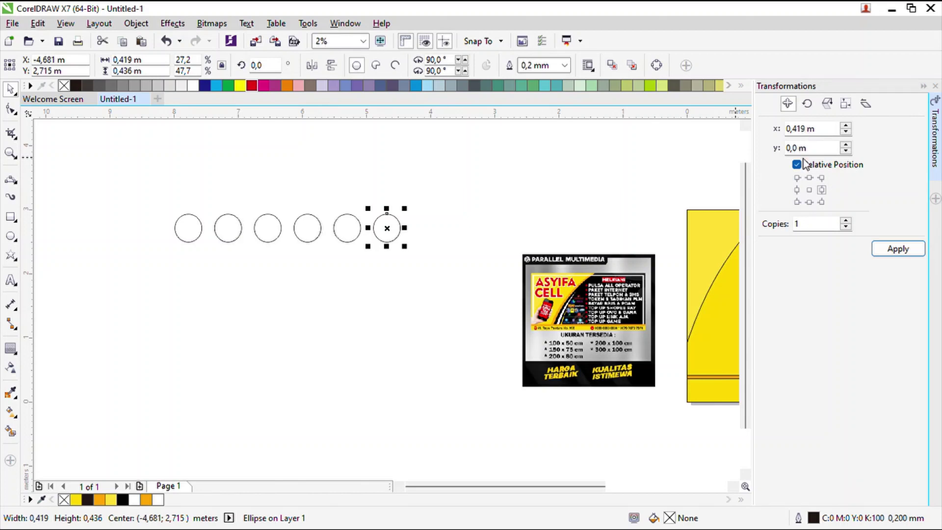
{"action": "left_click", "coordinate": [797, 148]}
{"action": "left_click", "coordinate": [810, 202]}
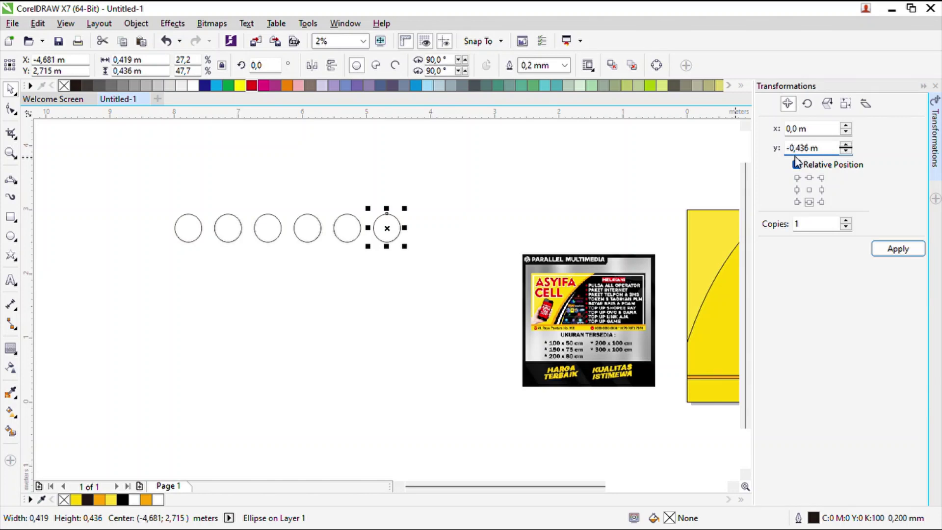
{"action": "left_click", "coordinate": [886, 254]}
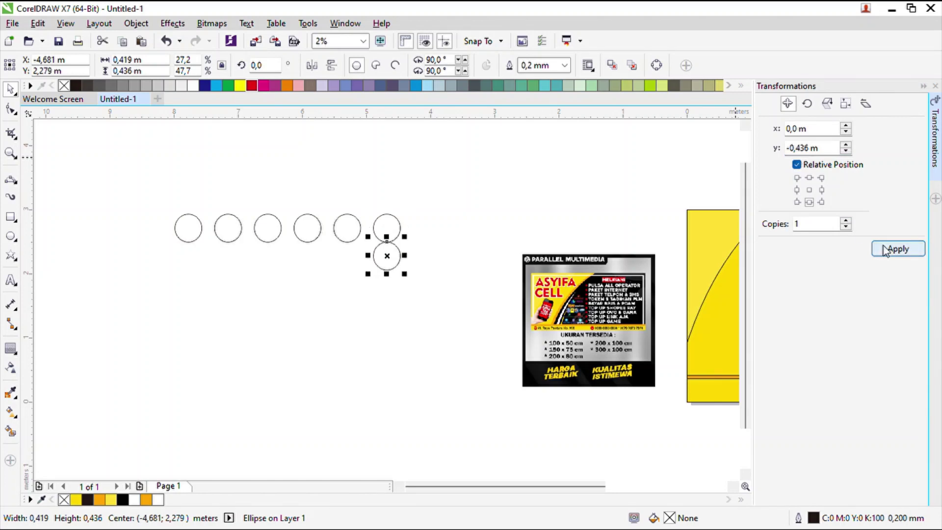
{"action": "key", "text": "ctrl+z"}
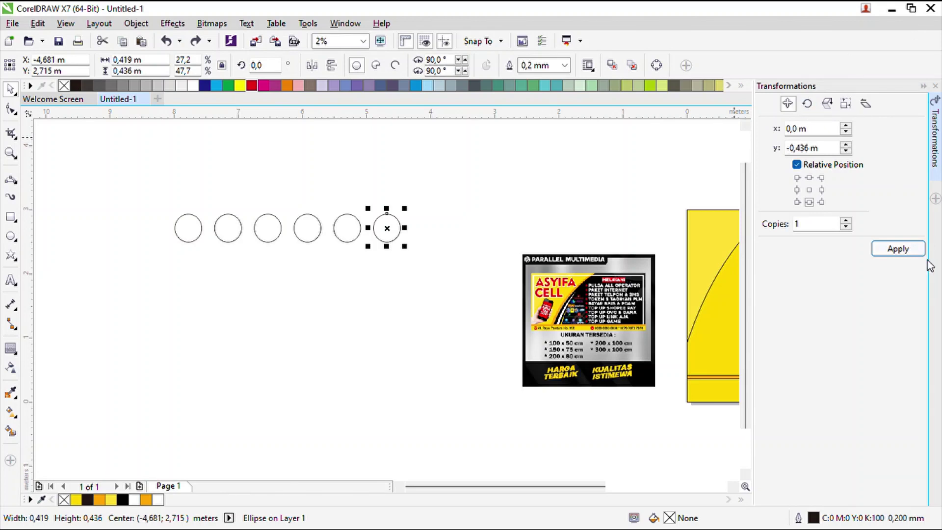
{"action": "scroll", "coordinate": [526, 234], "scroll_direction": "down", "scroll_amount": 2}
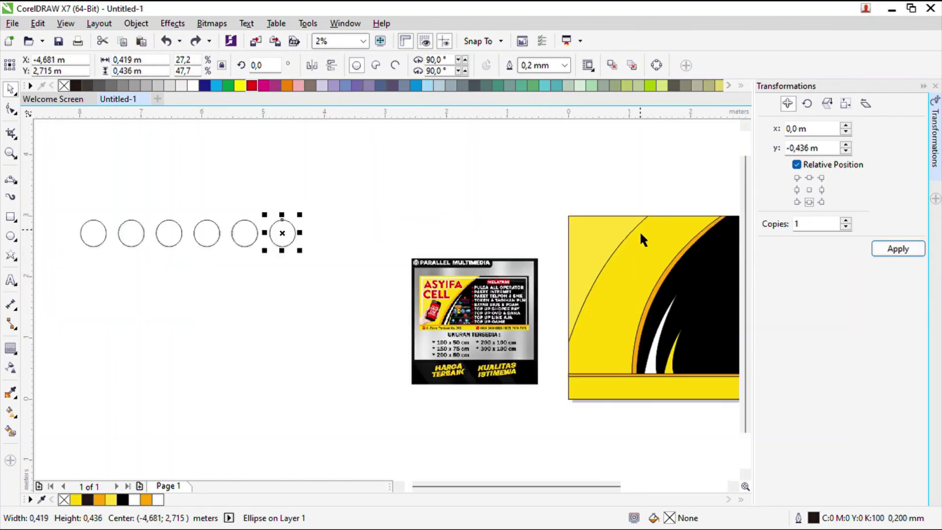
{"action": "left_click", "coordinate": [935, 172]}
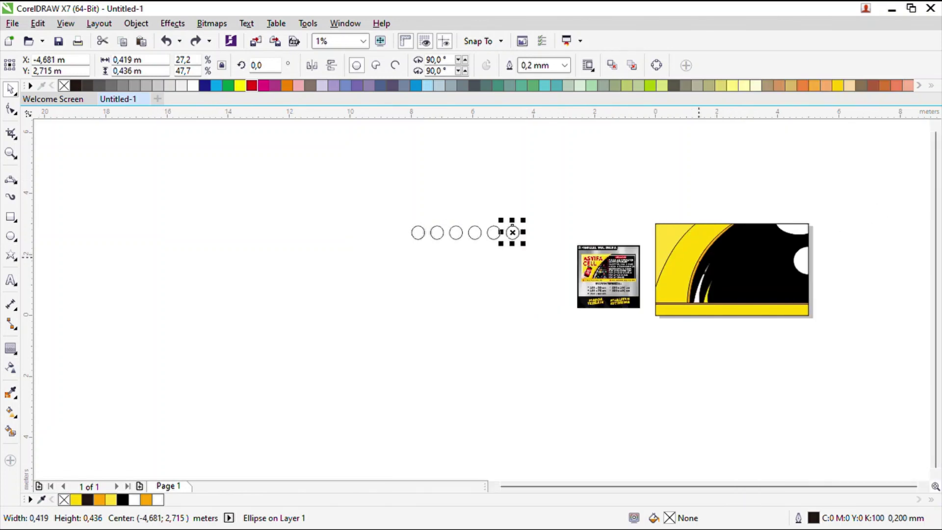
- Delete the two rightmost circles so the row keeps four
{"action": "scroll", "coordinate": [374, 370], "scroll_direction": "up", "scroll_amount": 1}
{"action": "left_click_drag", "start_coordinate": [279, 251], "coordinate": [550, 316]}
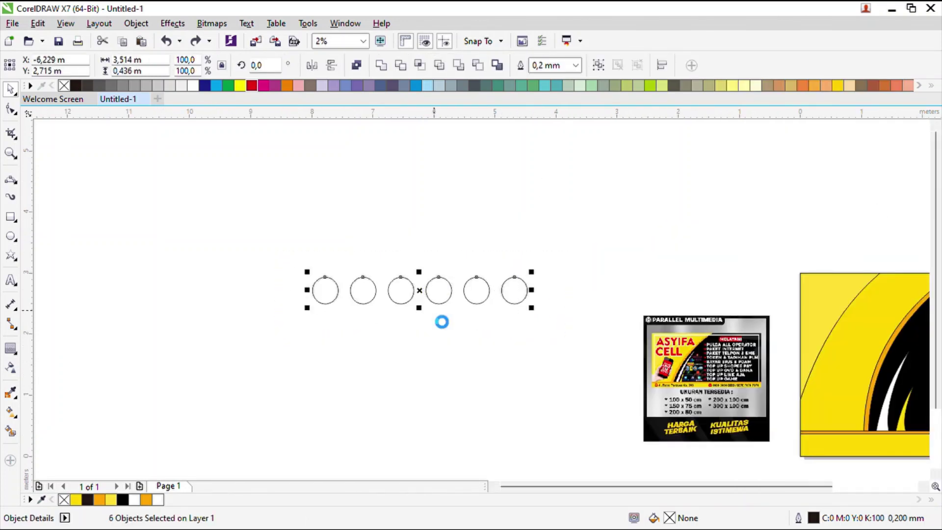
{"action": "left_click_drag", "start_coordinate": [418, 255], "coordinate": [586, 348]}
{"action": "left_click_drag", "start_coordinate": [461, 252], "coordinate": [567, 338]}
{"action": "key", "text": "Delete"}
{"action": "key", "text": "ctrl+z"}
{"action": "key", "text": "ctrl+z"}
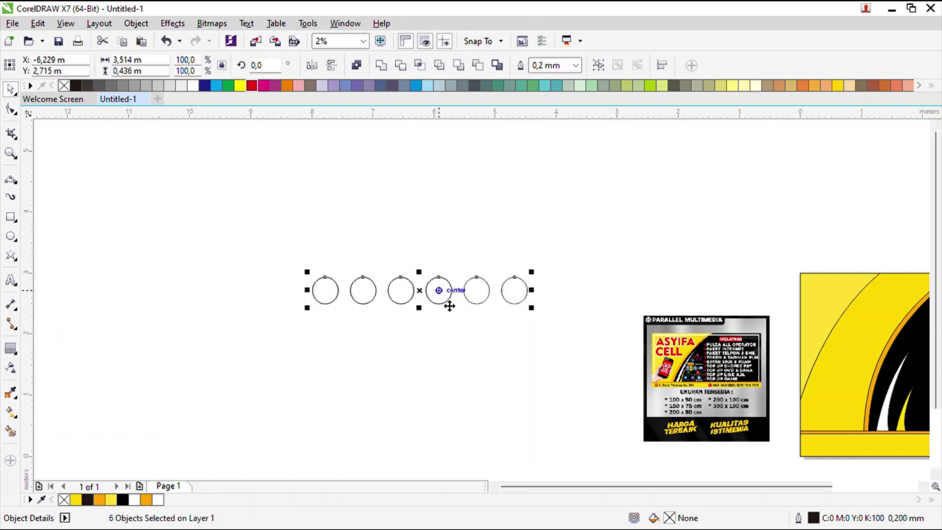
- Duplicate the four-circle row about 0.57 m below, and duplicate both rows underneath to form a 4 × 4 grid
{"action": "left_click_drag", "start_coordinate": [292, 248], "coordinate": [527, 386]}
{"action": "scroll", "coordinate": [351, 340], "scroll_direction": "up", "scroll_amount": 2}
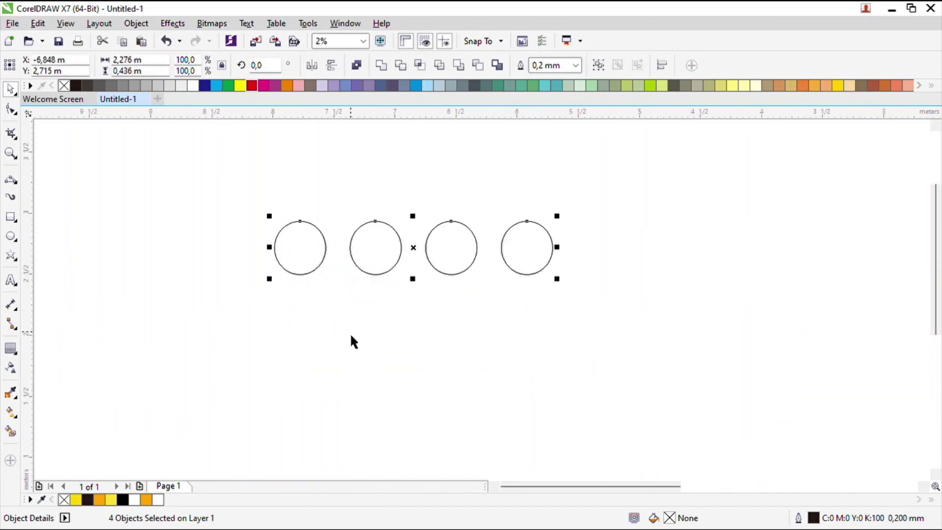
{"action": "left_click_drag", "start_coordinate": [425, 260], "coordinate": [420, 327]}
{"action": "scroll", "coordinate": [421, 327], "scroll_direction": "down", "scroll_amount": 2}
{"action": "left_click_drag", "start_coordinate": [328, 199], "coordinate": [524, 332]}
{"action": "scroll", "coordinate": [450, 250], "scroll_direction": "up", "scroll_amount": 2}
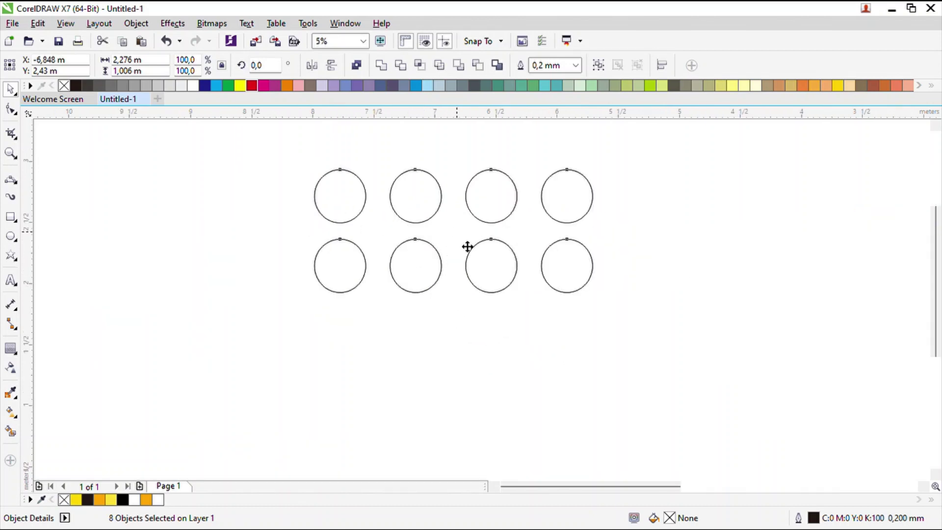
{"action": "left_click_drag", "start_coordinate": [467, 248], "coordinate": [450, 376]}
{"action": "scroll", "coordinate": [487, 237], "scroll_direction": "down", "scroll_amount": 2}
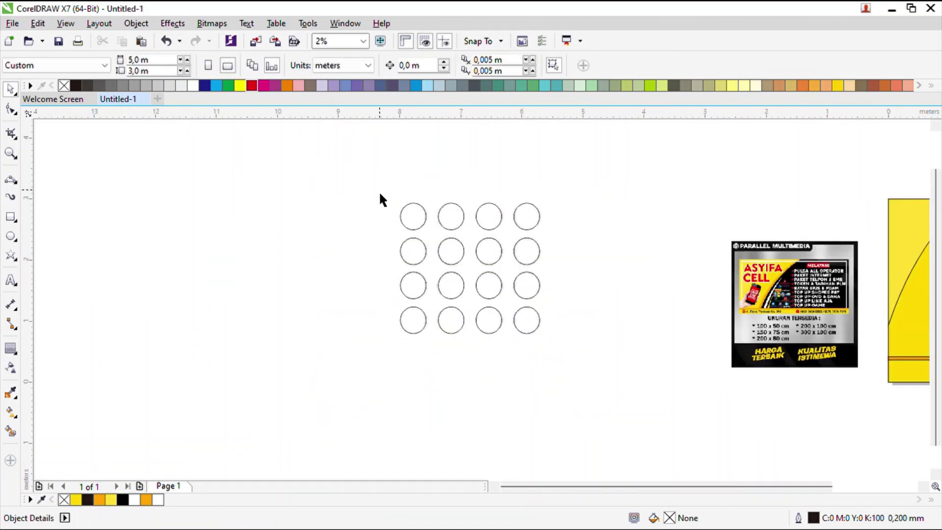
- Fill all 16 circles of the grid with white, remove their outlines and group them
{"action": "left_click_drag", "start_coordinate": [381, 200], "coordinate": [601, 378]}
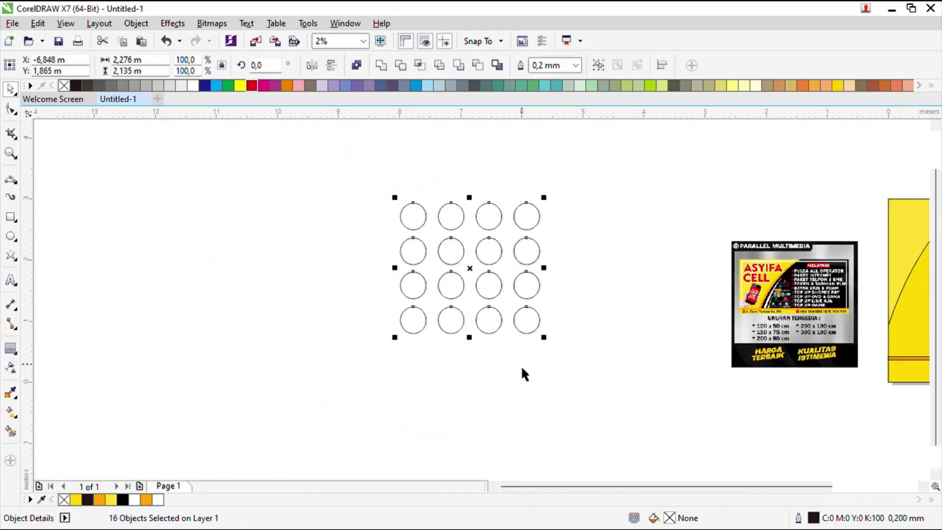
{"action": "left_click", "coordinate": [195, 86]}
{"action": "right_click", "coordinate": [64, 87]}
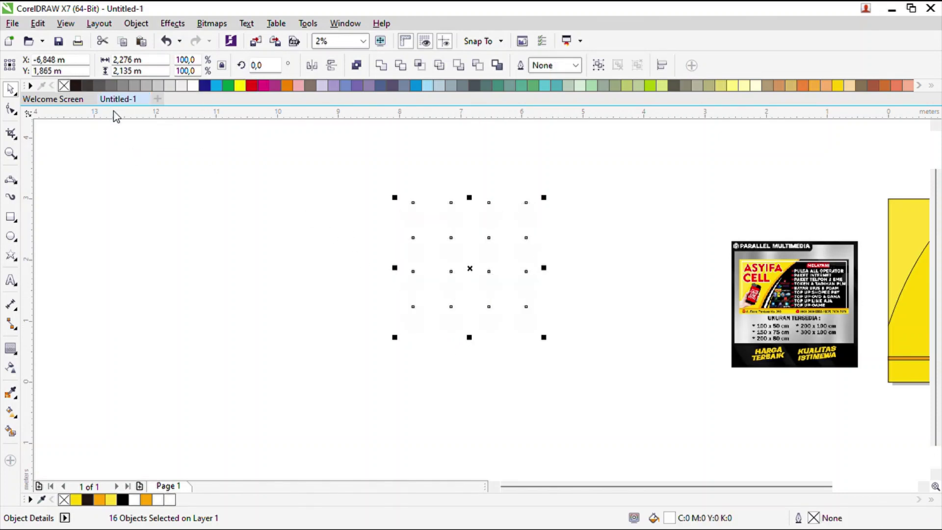
{"action": "key", "text": "ctrl+g"}
- Move the dot group onto the black area and scale it to about 0.649 × 0.609 m, centred near X 3.269 m, Y 2.524 m
{"action": "scroll", "coordinate": [284, 283], "scroll_direction": "down", "scroll_amount": 1}
{"action": "left_click_drag", "start_coordinate": [410, 316], "coordinate": [682, 261]}
{"action": "scroll", "coordinate": [692, 251], "scroll_direction": "up", "scroll_amount": 2}
{"action": "left_click_drag", "start_coordinate": [708, 349], "coordinate": [686, 327]}
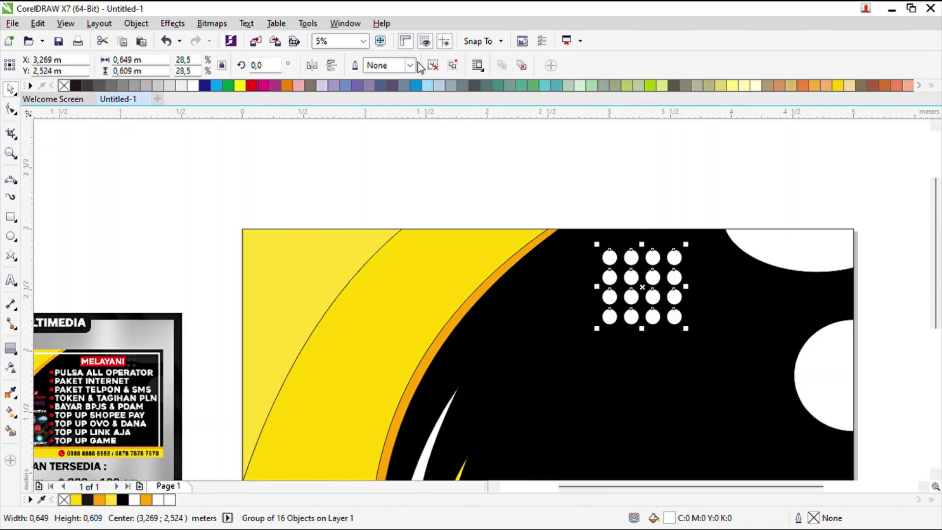
- Apply a uniform transparency of 75 to the white shape in the upper-right corner and the white half-circle on the right edge
{"action": "scroll", "coordinate": [577, 391], "scroll_direction": "down", "scroll_amount": 1}
{"action": "scroll", "coordinate": [351, 395], "scroll_direction": "up", "scroll_amount": 3}
{"action": "scroll", "coordinate": [379, 309], "scroll_direction": "down", "scroll_amount": 3}
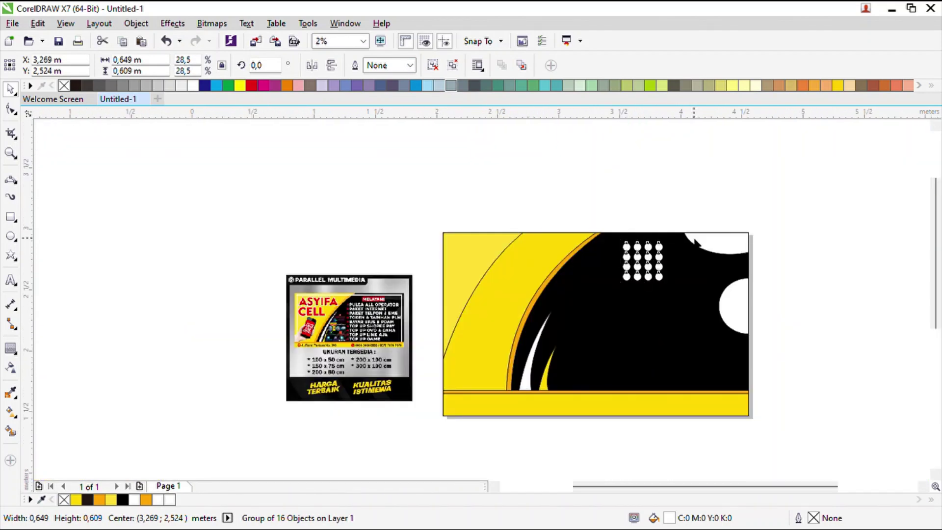
{"action": "scroll", "coordinate": [693, 241], "scroll_direction": "up", "scroll_amount": 2}
{"action": "scroll", "coordinate": [575, 267], "scroll_direction": "down", "scroll_amount": 2}
{"action": "scroll", "coordinate": [579, 281], "scroll_direction": "up", "scroll_amount": 3}
{"action": "left_click", "coordinate": [671, 262]}
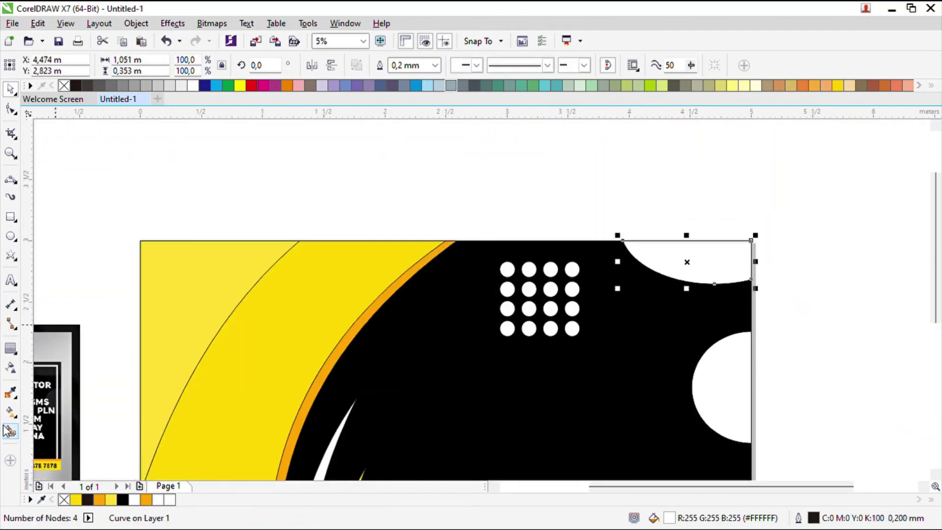
{"action": "left_click", "coordinate": [10, 368]}
{"action": "left_click", "coordinate": [681, 303]}
{"action": "left_click", "coordinate": [683, 303]}
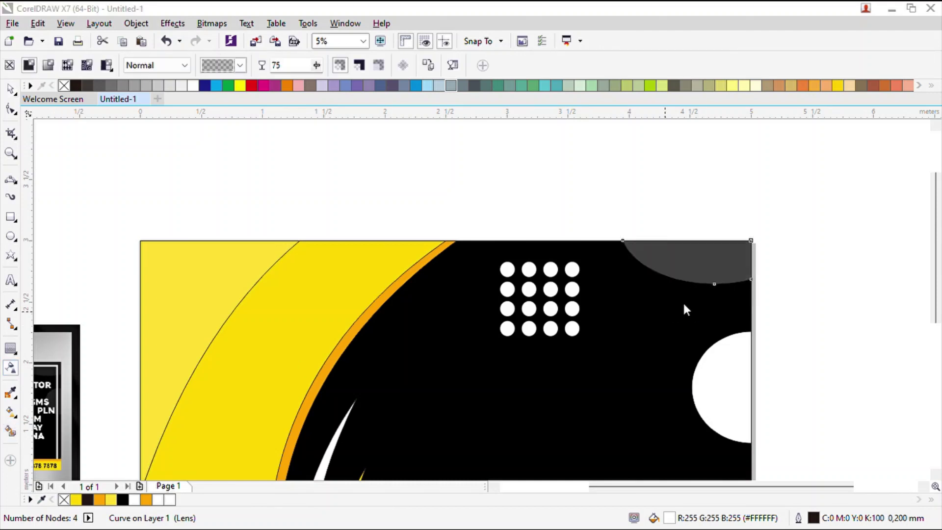
{"action": "left_click", "coordinate": [723, 344]}
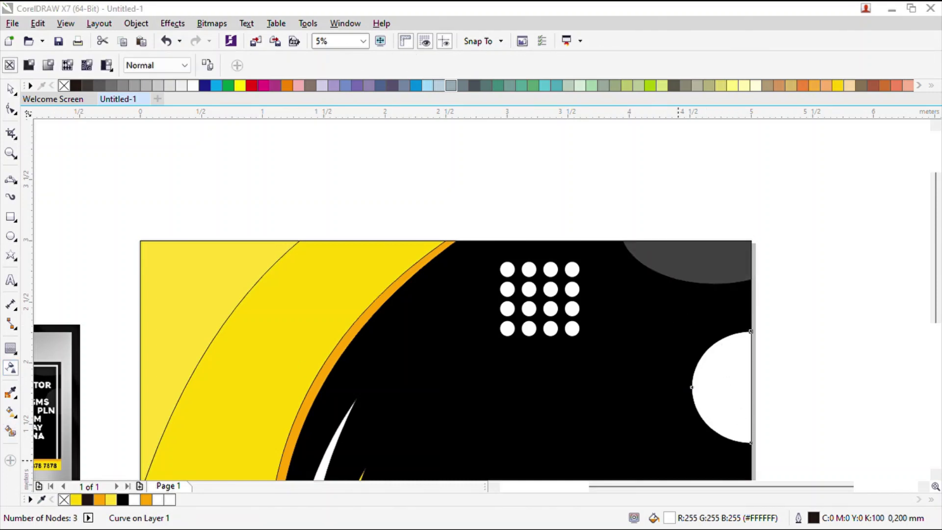
{"action": "left_click", "coordinate": [678, 460]}
- Apply a uniform transparency of 60 to the white dot group
{"action": "scroll", "coordinate": [733, 474], "scroll_direction": "down", "scroll_amount": 1}
{"action": "scroll", "coordinate": [524, 314], "scroll_direction": "up", "scroll_amount": 1}
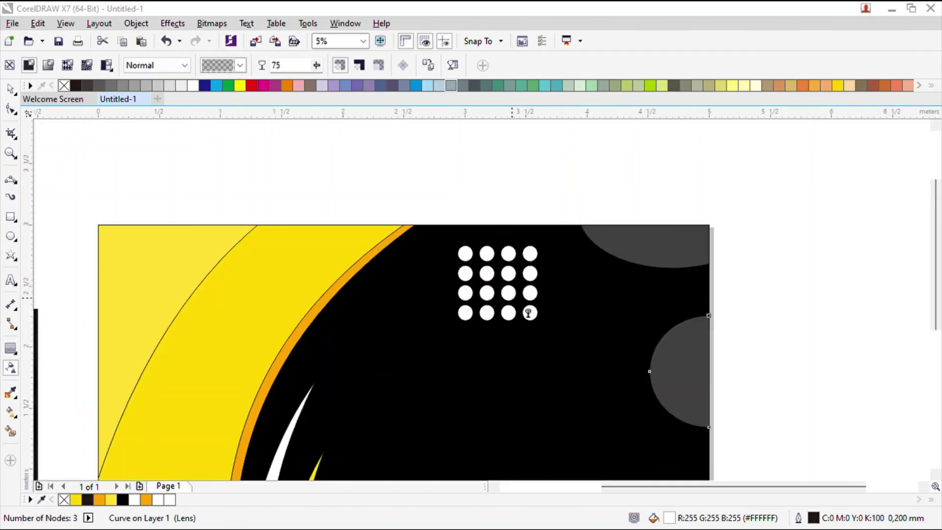
{"action": "left_click", "coordinate": [519, 284]}
{"action": "left_click", "coordinate": [513, 290]}
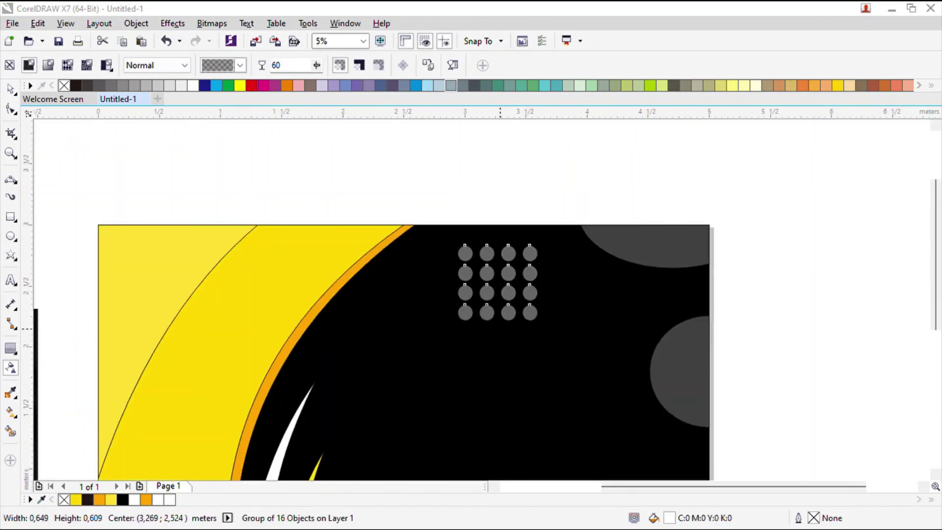
- Increase the white dot group's transparency and PowerClip the group inside the black curved shape
{"action": "left_click_drag", "start_coordinate": [487, 338], "coordinate": [492, 337]}
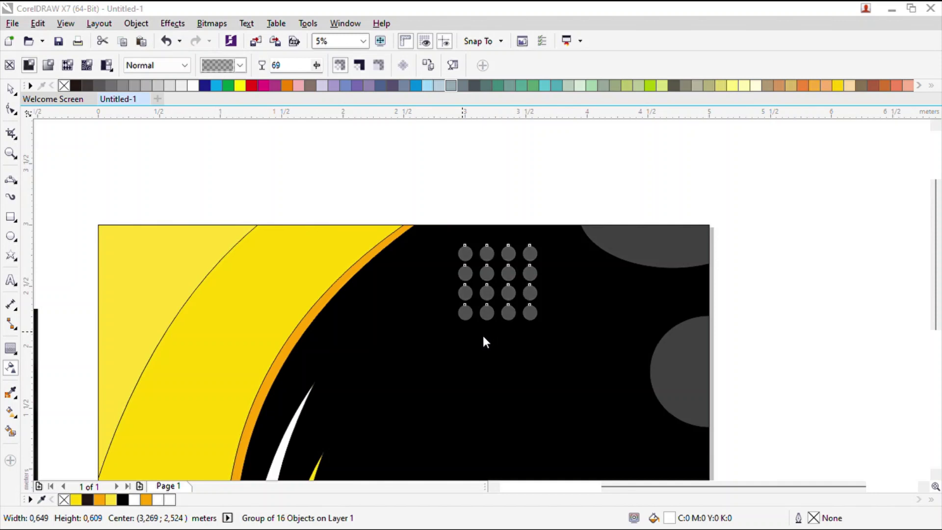
{"action": "key", "text": "space"}
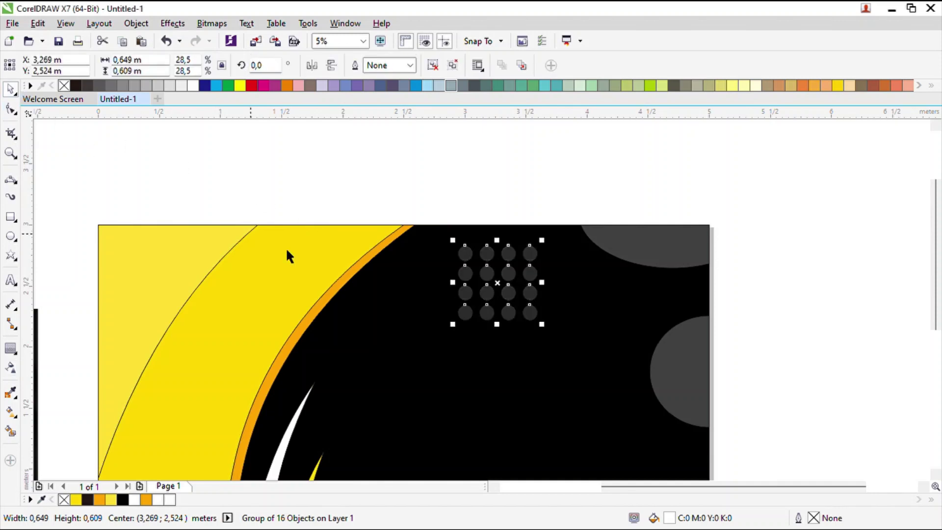
{"action": "left_click_drag", "start_coordinate": [509, 291], "coordinate": [444, 198]}
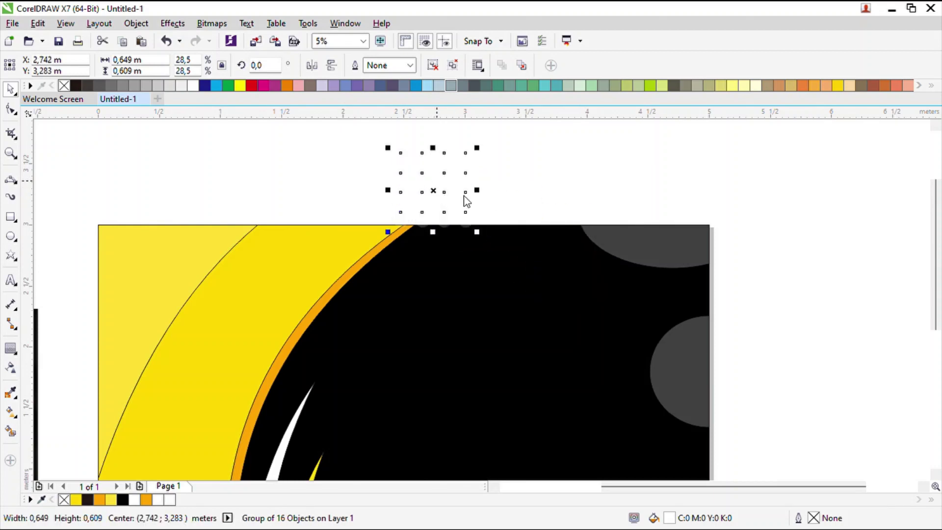
{"action": "key", "text": "F9"}
{"action": "key", "text": "Escape"}
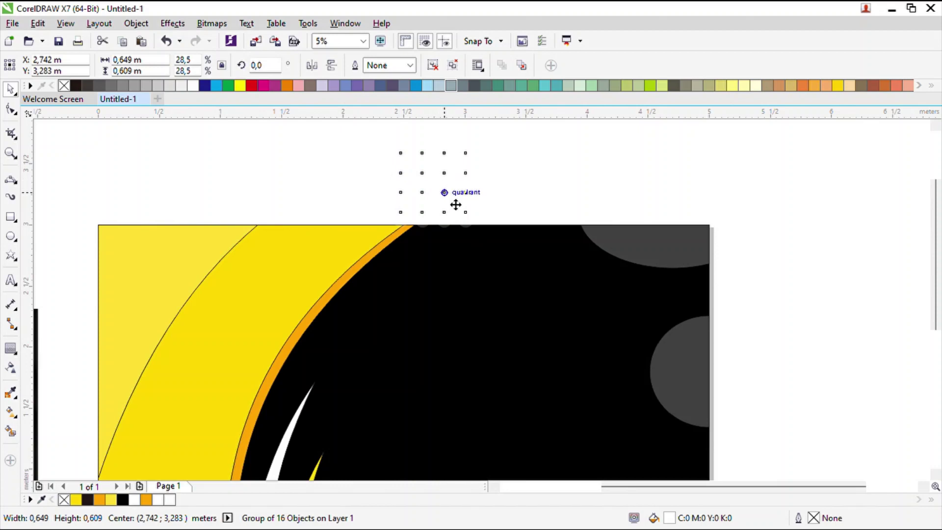
{"action": "key", "text": "alt+c"}
{"action": "key", "text": "w"}
{"action": "key", "text": "p"}
{"action": "left_click", "coordinate": [529, 237]}
{"action": "scroll", "coordinate": [506, 203], "scroll_direction": "down", "scroll_amount": 2}
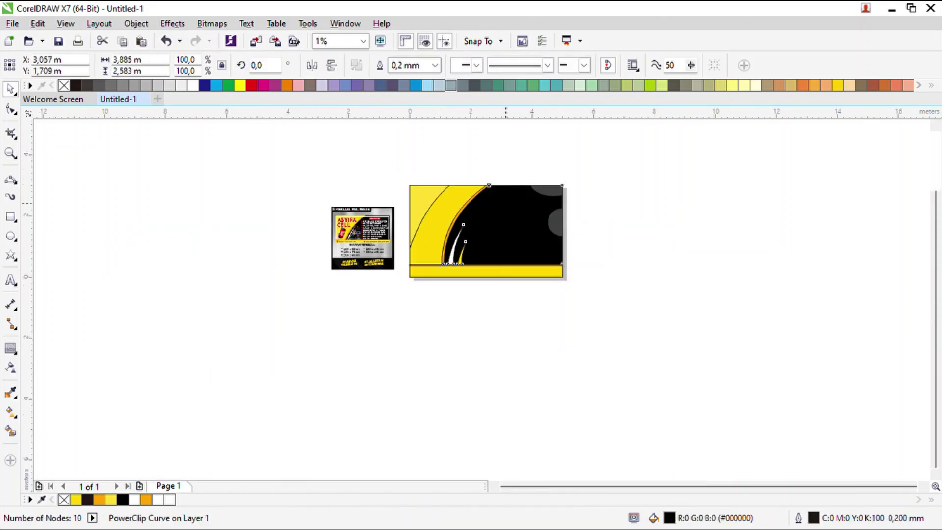
- Edit the PowerClip contents and move the dot group to the black area's top edge, overlapping the translucent corner shape
{"action": "scroll", "coordinate": [506, 203], "scroll_direction": "up", "scroll_amount": 1}
{"action": "left_click", "coordinate": [467, 354]}
{"action": "left_click_drag", "start_coordinate": [491, 155], "coordinate": [550, 188]}
{"action": "scroll", "coordinate": [550, 188], "scroll_direction": "up", "scroll_amount": 1}
{"action": "scroll", "coordinate": [565, 185], "scroll_direction": "up", "scroll_amount": 1}
{"action": "scroll", "coordinate": [607, 211], "scroll_direction": "down", "scroll_amount": 1}
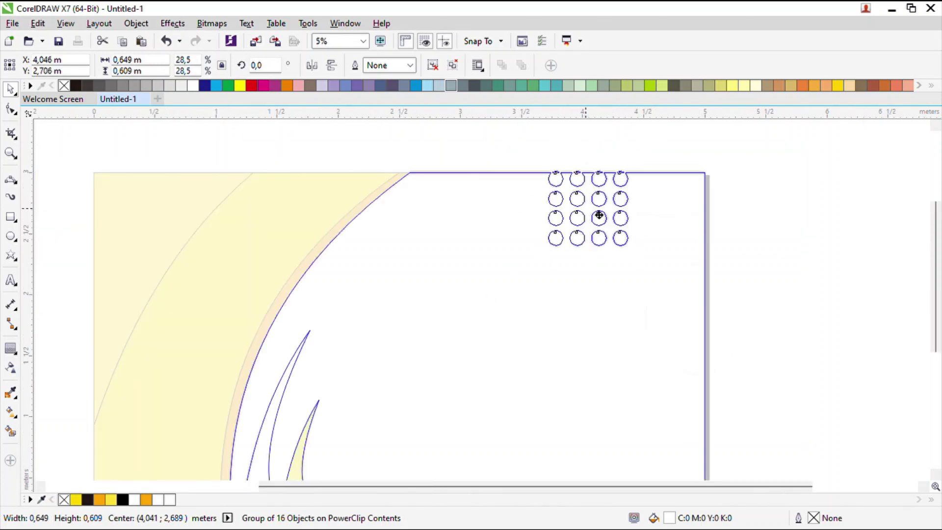
{"action": "left_click_drag", "start_coordinate": [599, 215], "coordinate": [613, 202]}
{"action": "left_click", "coordinate": [782, 211], "text": "ctrl"}
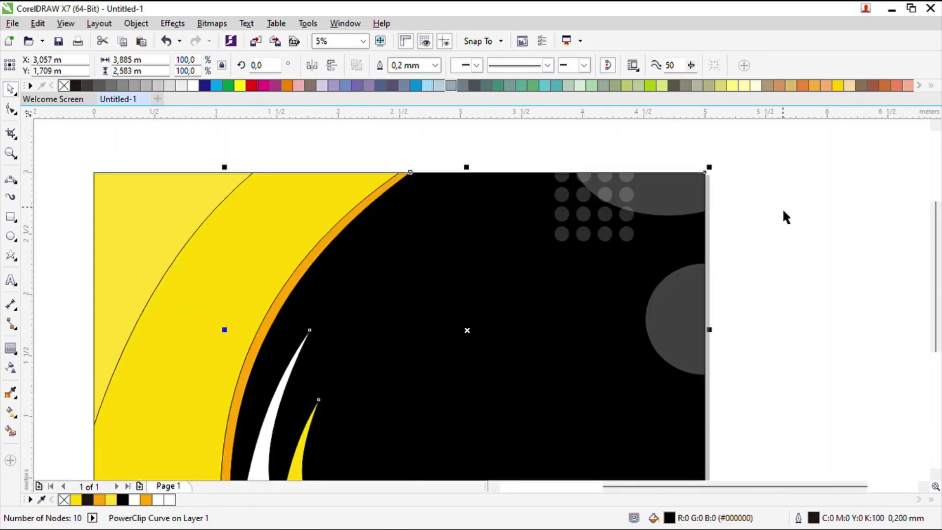
{"action": "left_click", "coordinate": [783, 211]}
- Remove the outlines from all the objects of the banner background
{"action": "scroll", "coordinate": [527, 223], "scroll_direction": "down", "scroll_amount": 1}
{"action": "scroll", "coordinate": [193, 282], "scroll_direction": "up", "scroll_amount": 2}
{"action": "scroll", "coordinate": [484, 244], "scroll_direction": "down", "scroll_amount": 1}
{"action": "scroll", "coordinate": [441, 272], "scroll_direction": "up", "scroll_amount": 1}
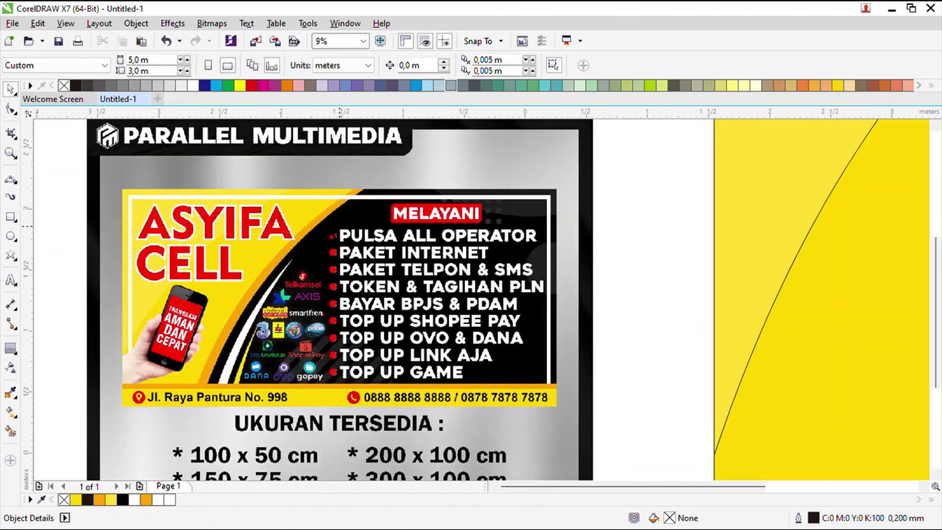
{"action": "scroll", "coordinate": [339, 233], "scroll_direction": "down", "scroll_amount": 2}
{"action": "scroll", "coordinate": [423, 164], "scroll_direction": "up", "scroll_amount": 1}
{"action": "scroll", "coordinate": [401, 161], "scroll_direction": "down", "scroll_amount": 1}
{"action": "left_click_drag", "start_coordinate": [388, 131], "coordinate": [783, 382]}
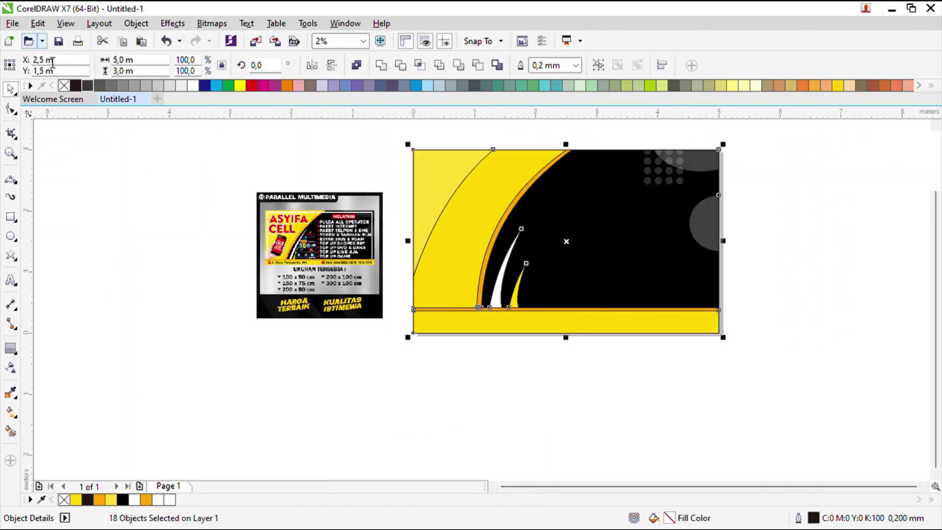
{"action": "right_click", "coordinate": [64, 85]}
{"action": "left_click", "coordinate": [102, 165]}
{"action": "left_click_drag", "start_coordinate": [391, 134], "coordinate": [785, 387]}
{"action": "left_click", "coordinate": [488, 396]}
- Add a two-line artistic text reading "JO" and "DESIGN" beside the reference image
{"action": "scroll", "coordinate": [277, 250], "scroll_direction": "up", "scroll_amount": 3}
{"action": "scroll", "coordinate": [277, 250], "scroll_direction": "down", "scroll_amount": 3}
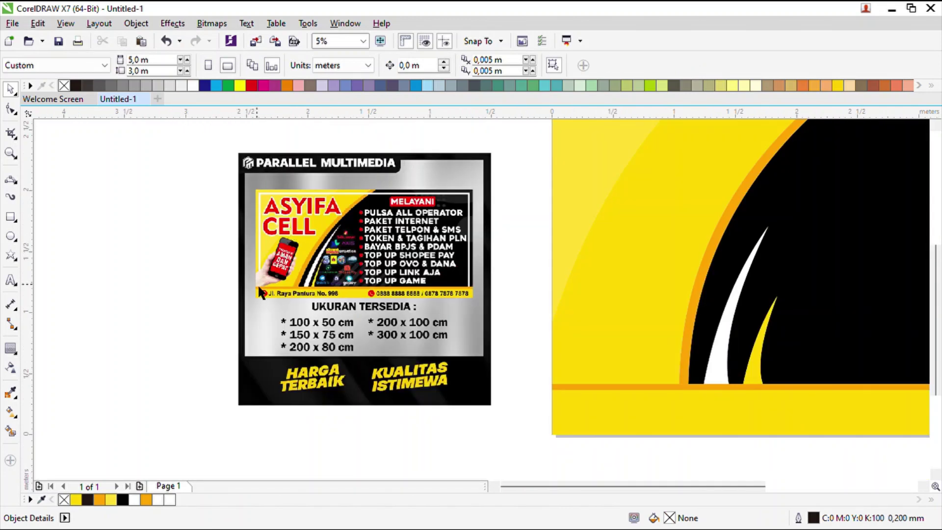
{"action": "key", "text": "F8"}
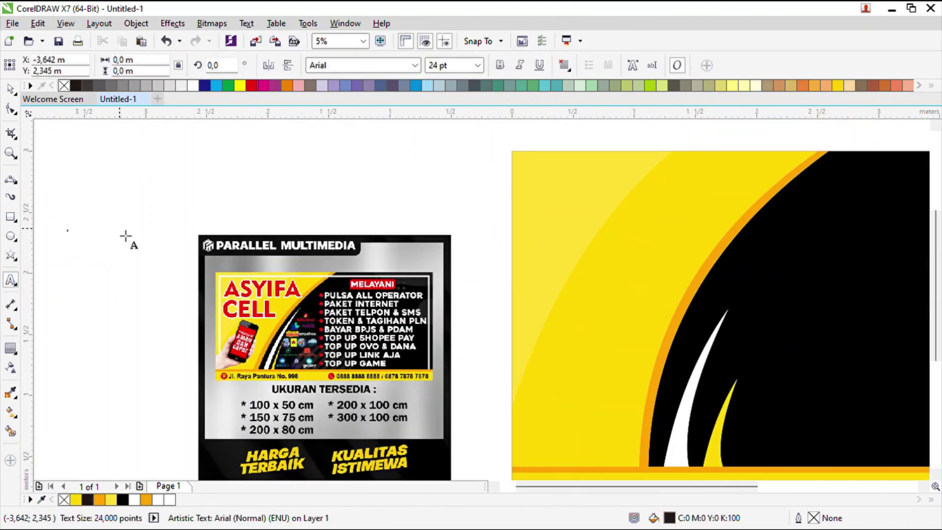
{"action": "type", "text": "JO"}
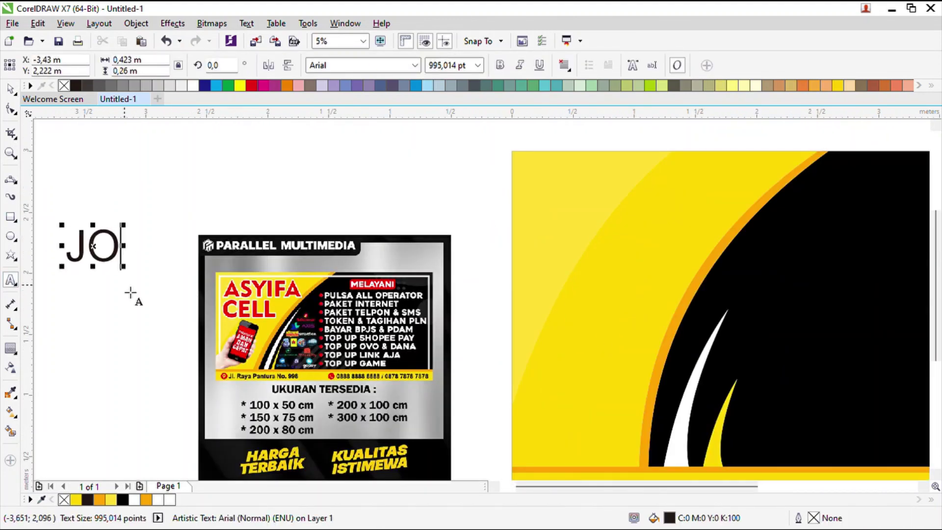
{"action": "key", "text": "Return"}
{"action": "type", "text": "DESA"}
{"action": "key", "text": "BackSpace"}
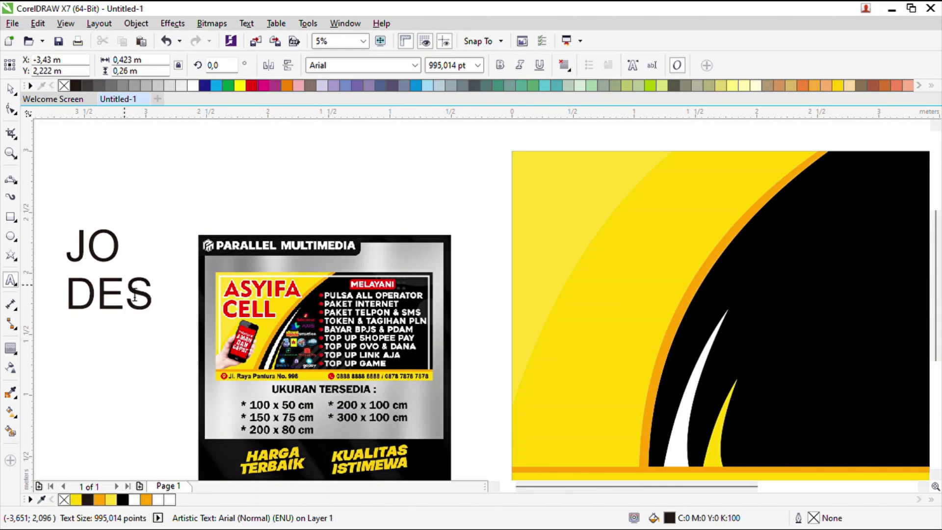
{"action": "type", "text": "IGN"}
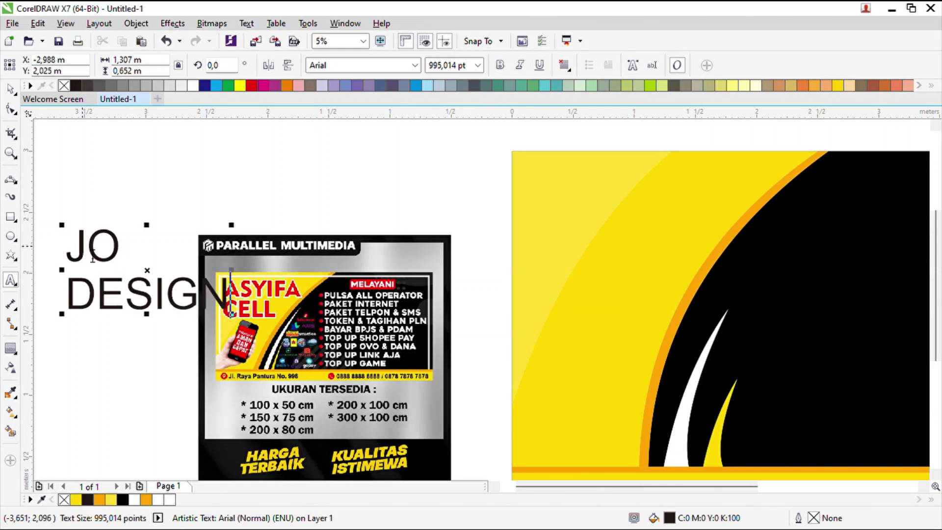
- Complete the first line of the shop-name text to read "JOSYAN" above "DESIGN"
{"action": "key", "text": "ctrl+space"}
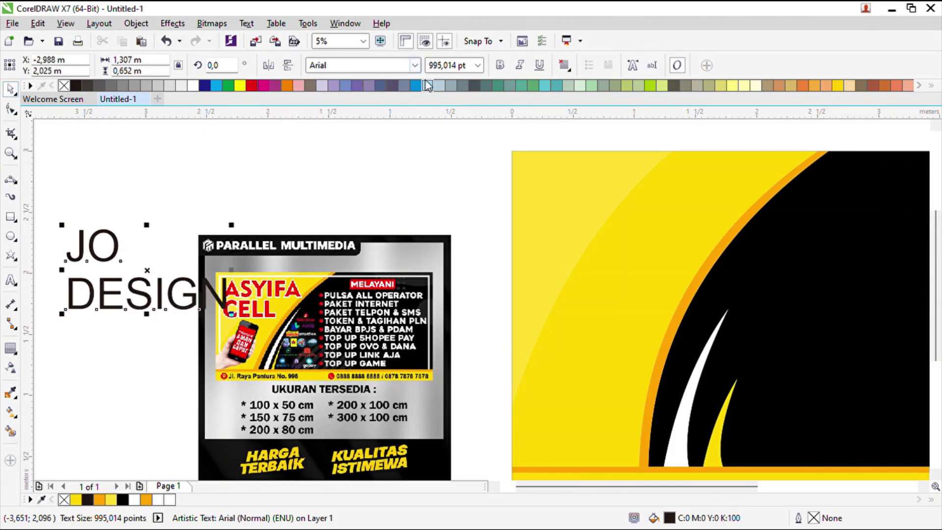
{"action": "left_click", "coordinate": [11, 279]}
{"action": "left_click", "coordinate": [123, 245]}
{"action": "type", "text": "S"}
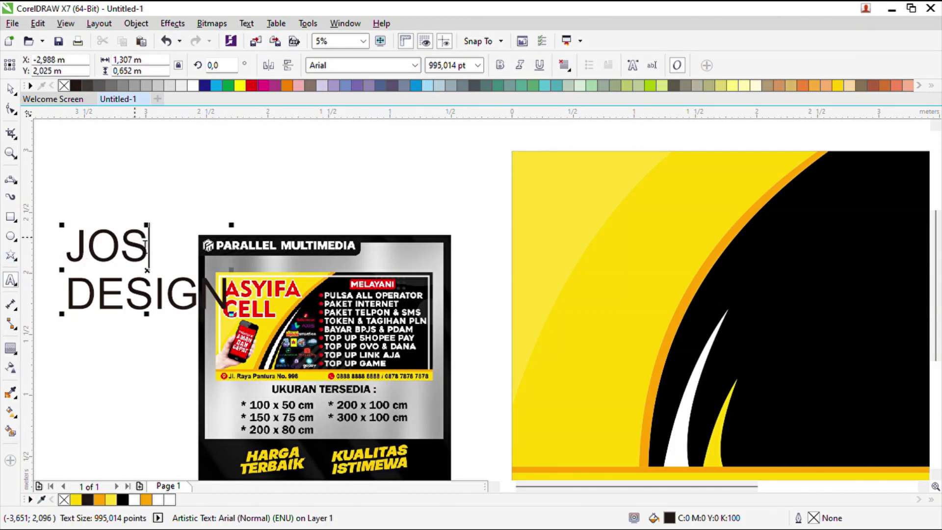
{"action": "type", "text": "YAN"}
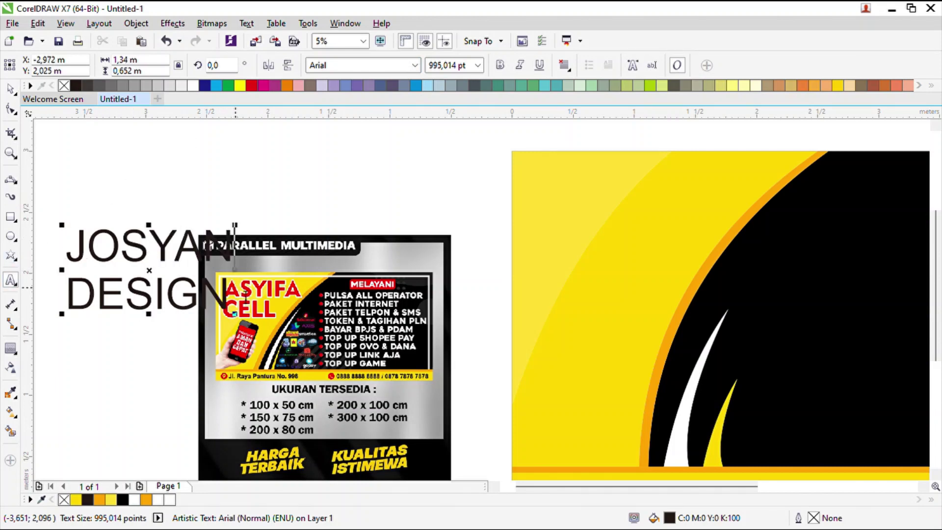
{"action": "left_click", "coordinate": [11, 89]}
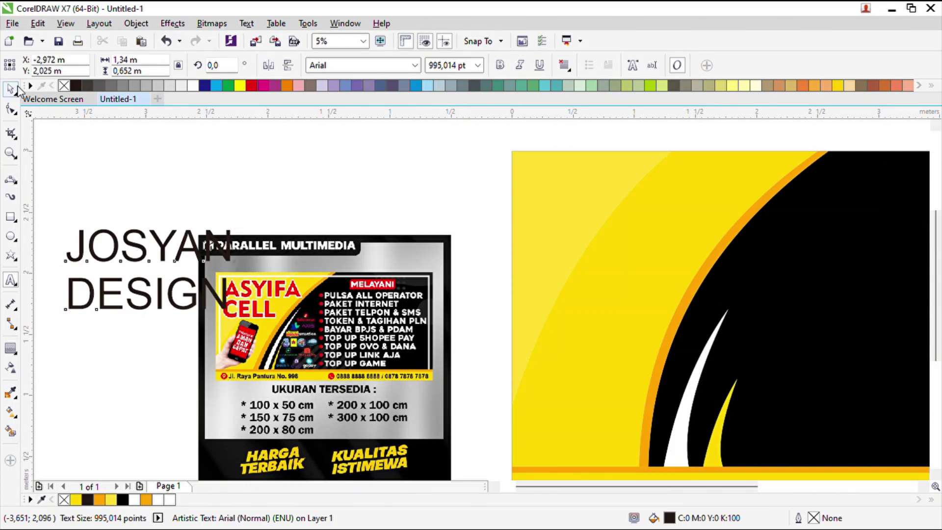
- Make the JOSYAN DESIGN text bold, place it on the banner's upper yellow area and enlarge it to about 1.512 × 0.717 m
{"action": "left_click", "coordinate": [499, 65]}
{"action": "scroll", "coordinate": [165, 240], "scroll_direction": "down", "scroll_amount": 1}
{"action": "left_click_drag", "start_coordinate": [165, 263], "coordinate": [393, 237]}
{"action": "scroll", "coordinate": [417, 240], "scroll_direction": "up", "scroll_amount": 1}
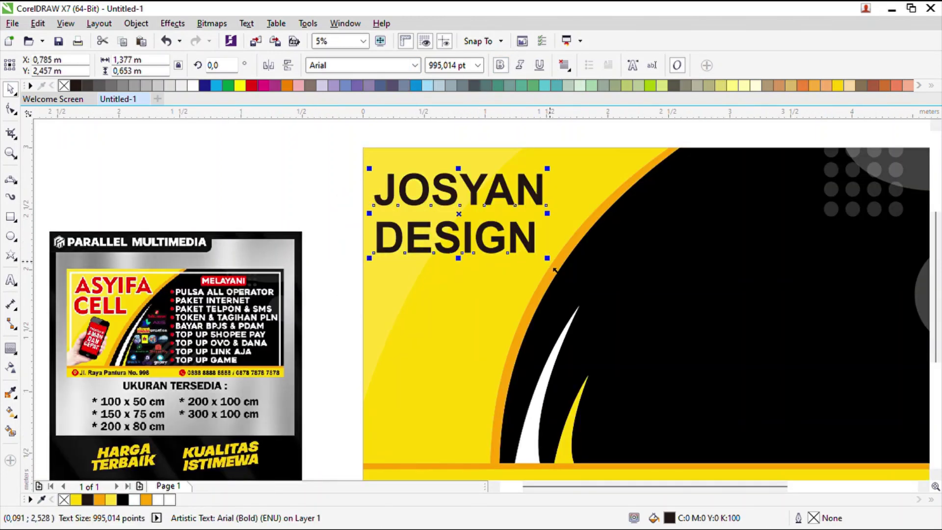
{"action": "left_click_drag", "start_coordinate": [554, 269], "coordinate": [572, 279]}
{"action": "mouse_move", "coordinate": [477, 226]}
{"action": "left_mouse_down"}
{"action": "mouse_move", "coordinate": [466, 241]}
{"action": "mouse_move", "coordinate": [479, 240]}
{"action": "left_mouse_up"}
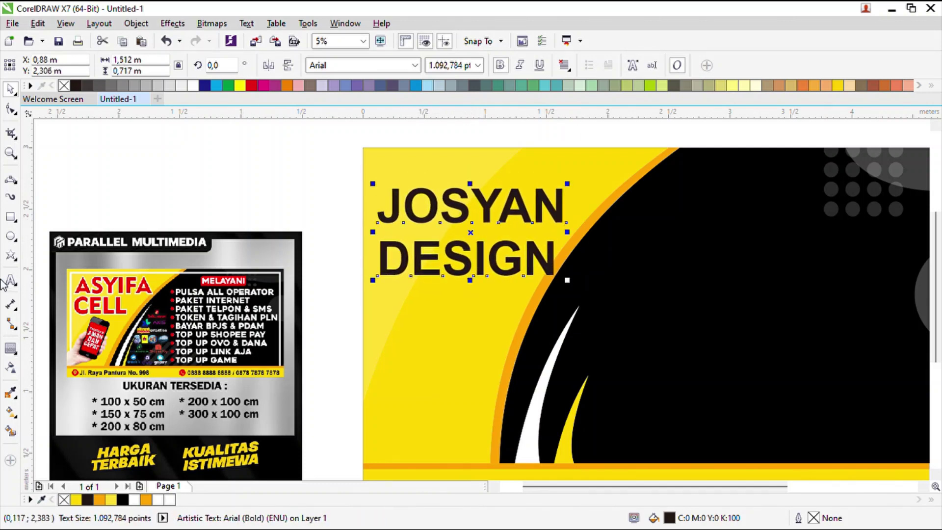
- Fill the JOSYAN DESIGN text with red (C0 M100 Y100 K0) and add a one-step white outside contour of 0.009 m
{"action": "left_click", "coordinate": [251, 85]}
{"action": "left_click", "coordinate": [11, 348]}
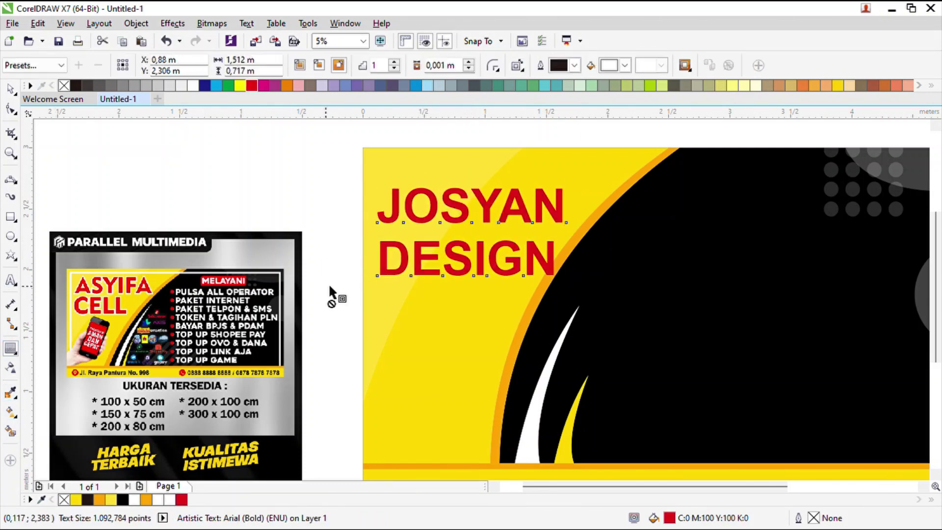
{"action": "scroll", "coordinate": [454, 195], "scroll_direction": "up", "scroll_amount": 1}
{"action": "left_click_drag", "start_coordinate": [531, 246], "coordinate": [513, 176]}
{"action": "scroll", "coordinate": [513, 176], "scroll_direction": "down", "scroll_amount": 5}
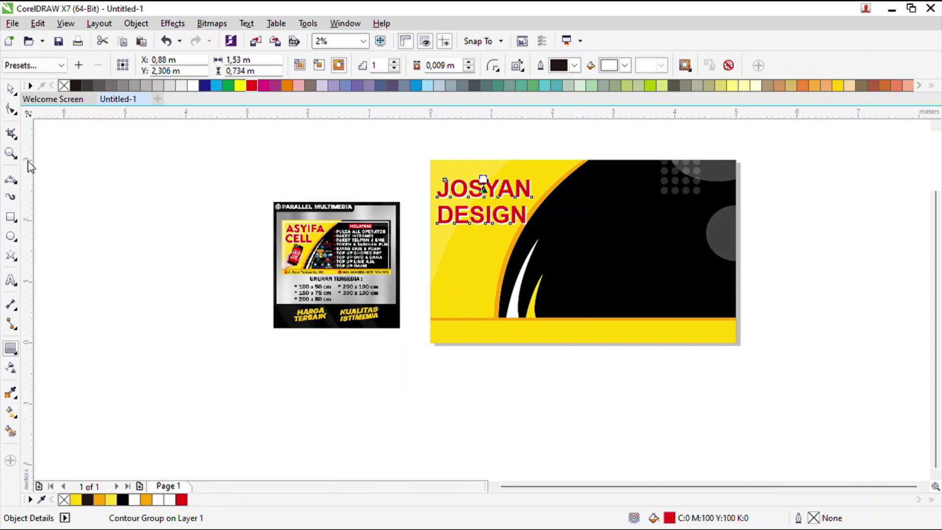
- Draw a thin horizontal rectangle about 4.871 × 0.034 m just inside the banner's upper edge
{"action": "scroll", "coordinate": [287, 245], "scroll_direction": "up", "scroll_amount": 2}
{"action": "scroll", "coordinate": [278, 251], "scroll_direction": "up", "scroll_amount": 1}
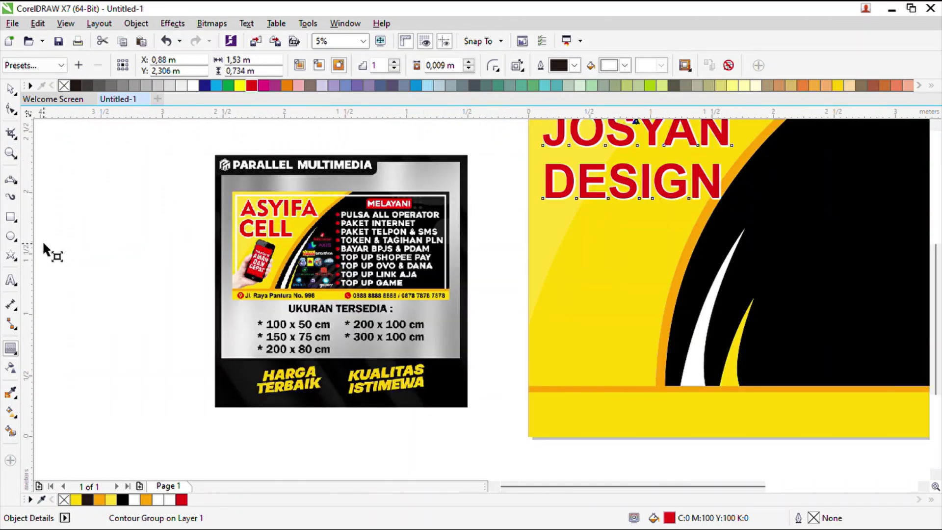
{"action": "left_click", "coordinate": [11, 217]}
{"action": "scroll", "coordinate": [328, 253], "scroll_direction": "down", "scroll_amount": 1}
{"action": "scroll", "coordinate": [302, 212], "scroll_direction": "up", "scroll_amount": 1}
{"action": "scroll", "coordinate": [372, 231], "scroll_direction": "down", "scroll_amount": 1}
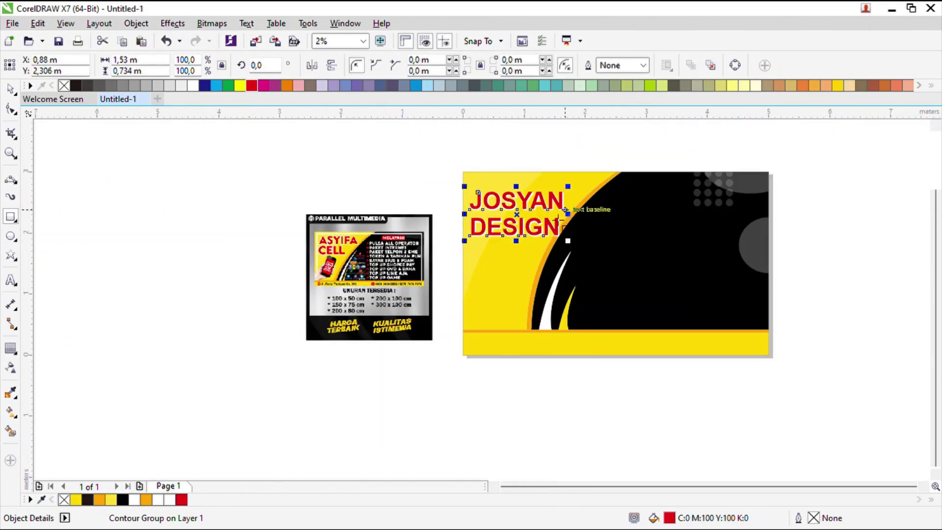
{"action": "scroll", "coordinate": [319, 250], "scroll_direction": "up", "scroll_amount": 2}
{"action": "scroll", "coordinate": [333, 234], "scroll_direction": "down", "scroll_amount": 2}
{"action": "scroll", "coordinate": [613, 203], "scroll_direction": "up", "scroll_amount": 1}
{"action": "scroll", "coordinate": [319, 198], "scroll_direction": "down", "scroll_amount": 1}
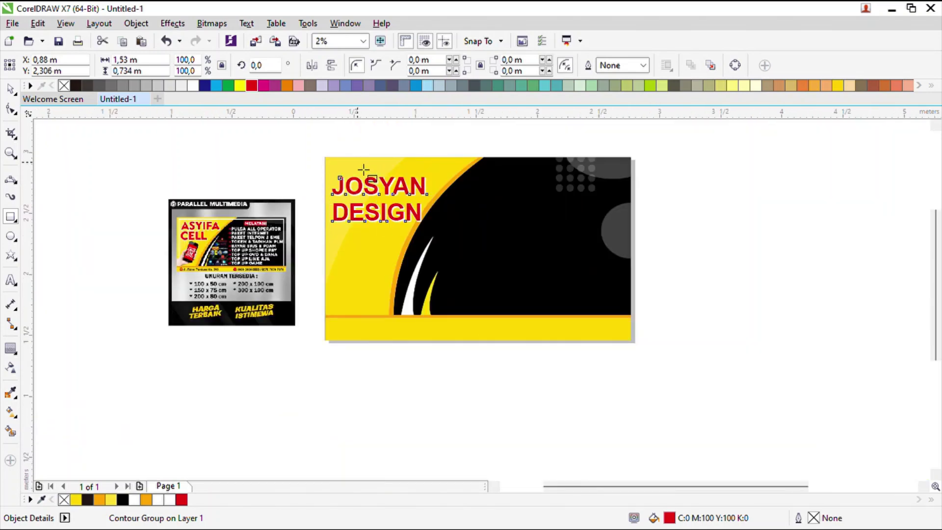
{"action": "scroll", "coordinate": [441, 162], "scroll_direction": "up", "scroll_amount": 1}
{"action": "scroll", "coordinate": [403, 181], "scroll_direction": "down", "scroll_amount": 1}
{"action": "scroll", "coordinate": [385, 202], "scroll_direction": "down", "scroll_amount": 1}
{"action": "scroll", "coordinate": [360, 203], "scroll_direction": "up", "scroll_amount": 1}
{"action": "scroll", "coordinate": [384, 184], "scroll_direction": "down", "scroll_amount": 1}
{"action": "scroll", "coordinate": [373, 188], "scroll_direction": "up", "scroll_amount": 1}
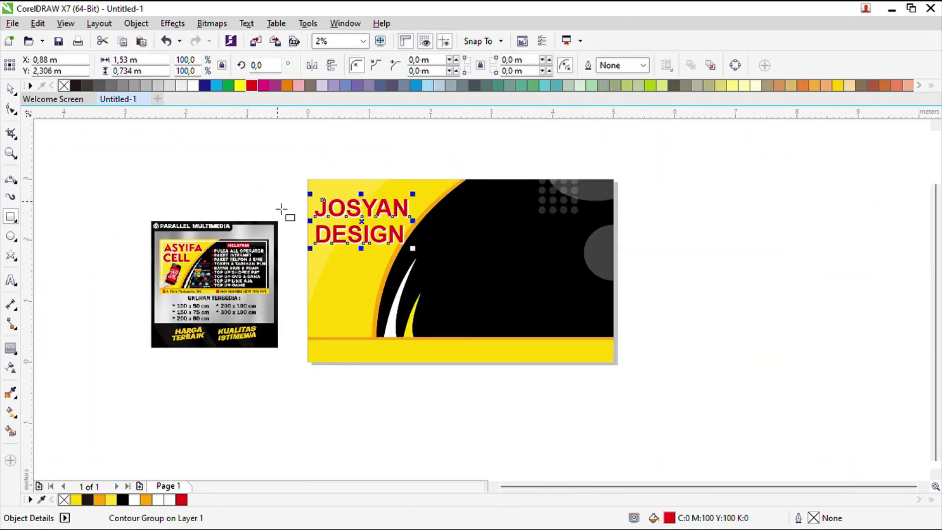
{"action": "scroll", "coordinate": [281, 209], "scroll_direction": "up", "scroll_amount": 1}
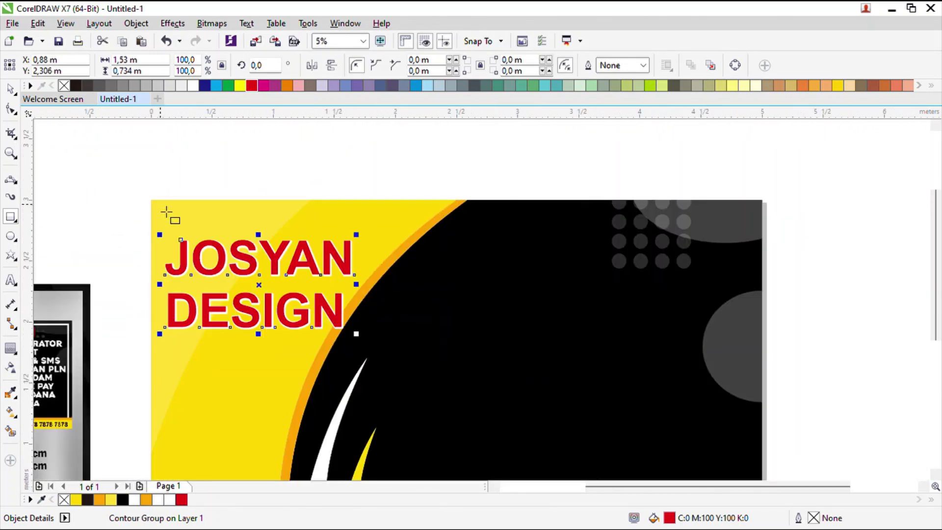
{"action": "left_click_drag", "start_coordinate": [161, 205], "coordinate": [761, 216]}
- Draw a thin vertical rectangle about 0.056 × 2.512 m along the side of the banner, above the lower yellow strip
{"action": "scroll", "coordinate": [408, 215], "scroll_direction": "down", "scroll_amount": 1}
{"action": "scroll", "coordinate": [449, 214], "scroll_direction": "up", "scroll_amount": 1}
{"action": "scroll", "coordinate": [553, 218], "scroll_direction": "down", "scroll_amount": 1}
{"action": "scroll", "coordinate": [490, 236], "scroll_direction": "up", "scroll_amount": 1}
{"action": "scroll", "coordinate": [500, 196], "scroll_direction": "down", "scroll_amount": 1}
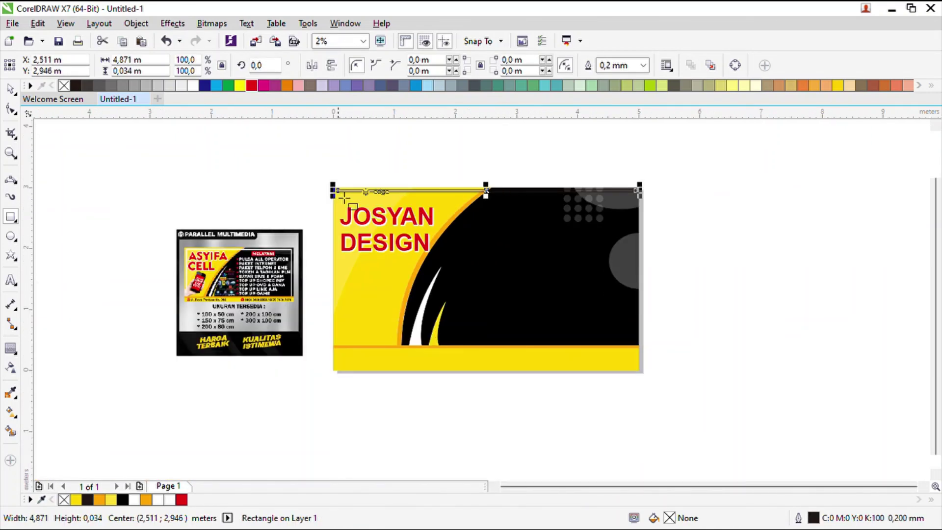
{"action": "scroll", "coordinate": [637, 199], "scroll_direction": "up", "scroll_amount": 1}
{"action": "left_click_drag", "start_coordinate": [637, 170], "coordinate": [636, 385]}
{"action": "scroll", "coordinate": [636, 385], "scroll_direction": "down", "scroll_amount": 1}
- Move the vertical and horizontal bars off the banner onto the empty area to its right
{"action": "left_click", "coordinate": [10, 89]}
{"action": "scroll", "coordinate": [640, 299], "scroll_direction": "up", "scroll_amount": 1}
{"action": "scroll", "coordinate": [546, 302], "scroll_direction": "down", "scroll_amount": 1}
{"action": "left_click_drag", "start_coordinate": [589, 312], "coordinate": [701, 286]}
{"action": "left_click_drag", "start_coordinate": [575, 238], "coordinate": [932, 198]}
- Align the horizontal bar's left end with the vertical bar's upper end and match its thickness to form a corner
{"action": "scroll", "coordinate": [829, 206], "scroll_direction": "up", "scroll_amount": 1}
{"action": "scroll", "coordinate": [785, 181], "scroll_direction": "up", "scroll_amount": 1}
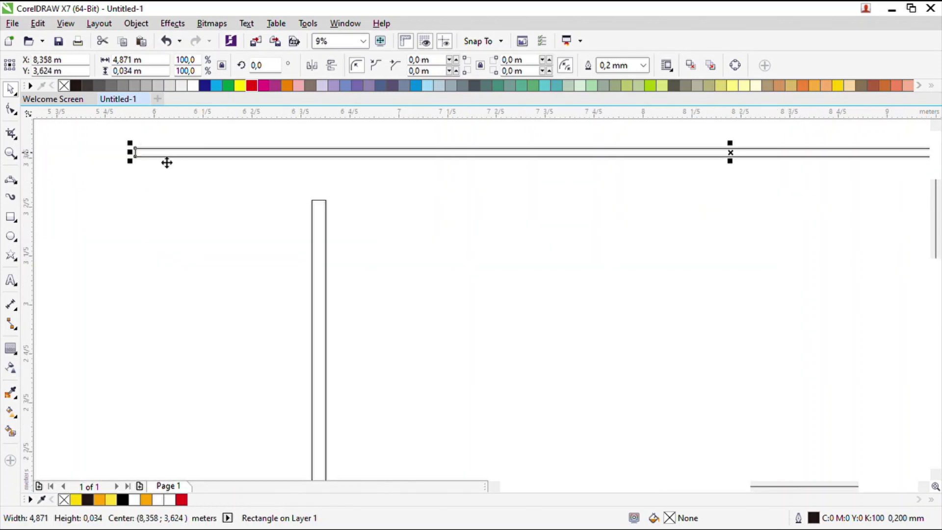
{"action": "left_click_drag", "start_coordinate": [167, 163], "coordinate": [320, 210]}
{"action": "left_click_drag", "start_coordinate": [907, 187], "coordinate": [849, 191]}
{"action": "scroll", "coordinate": [257, 175], "scroll_direction": "down", "scroll_amount": 2}
- Duplicate the vertical bar at the opposite end of the horizontal bar
{"action": "left_click", "coordinate": [269, 201]}
{"action": "left_click", "coordinate": [271, 203]}
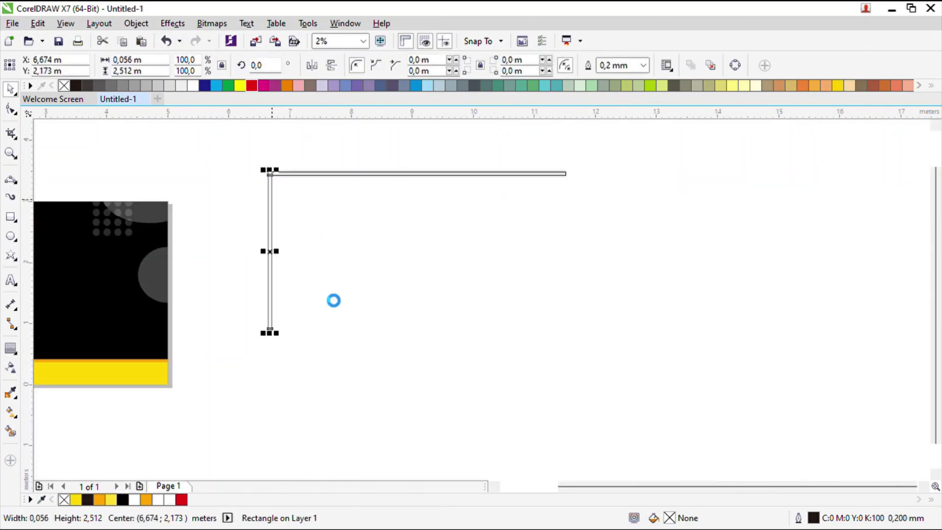
{"action": "scroll", "coordinate": [273, 217], "scroll_direction": "up", "scroll_amount": 2}
{"action": "left_click_drag", "start_coordinate": [275, 168], "coordinate": [869, 168]}
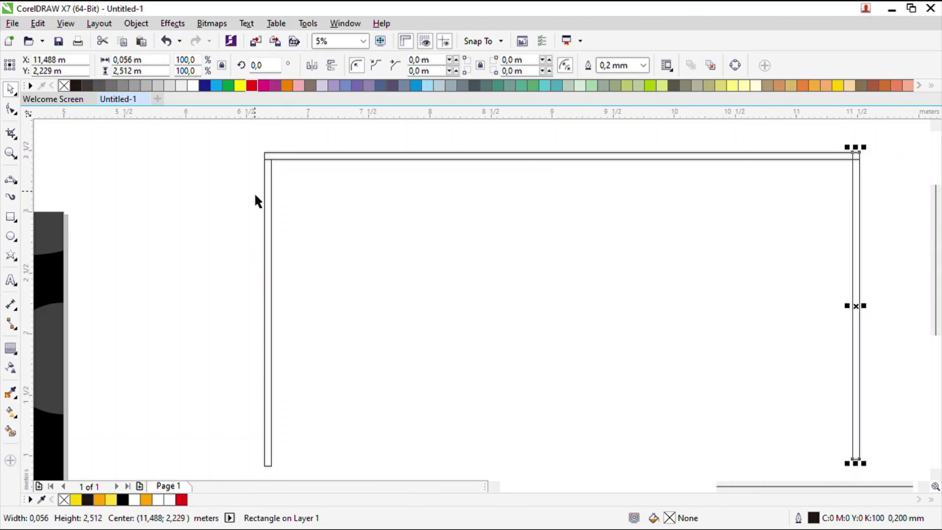
{"action": "left_click", "coordinate": [270, 172]}
{"action": "mouse_move", "coordinate": [279, 169]}
{"action": "left_mouse_down"}
{"action": "mouse_move", "coordinate": [279, 160]}
{"action": "mouse_move", "coordinate": [286, 168]}
{"action": "left_mouse_up"}
{"action": "key", "text": "ctrl+z"}
- Lengthen the right-hand vertical bar to 2.568 m and weld the three bars into a single frame
{"action": "left_click_drag", "start_coordinate": [274, 214], "coordinate": [856, 148]}
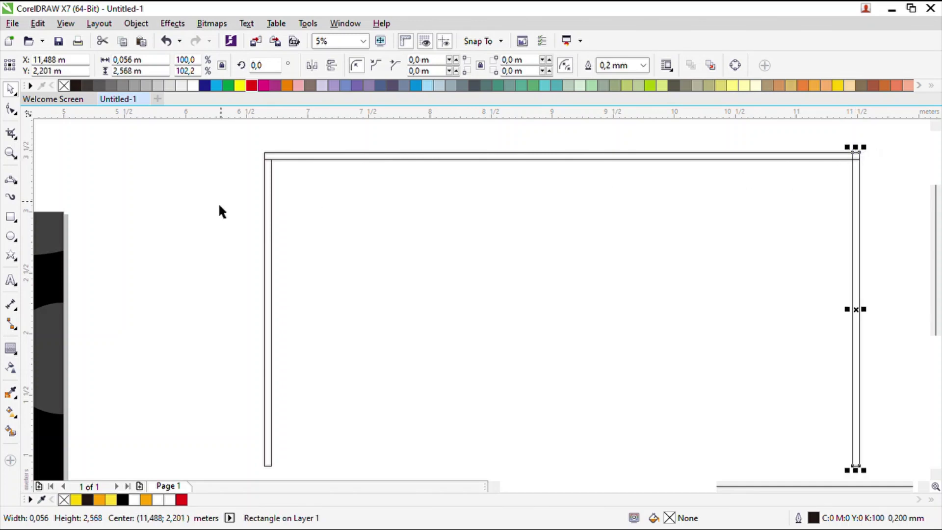
{"action": "left_click", "coordinate": [272, 165]}
{"action": "left_click_drag", "start_coordinate": [268, 154], "coordinate": [723, 387]}
{"action": "scroll", "coordinate": [330, 172], "scroll_direction": "down", "scroll_amount": 2}
{"action": "scroll", "coordinate": [333, 177], "scroll_direction": "up", "scroll_amount": 1}
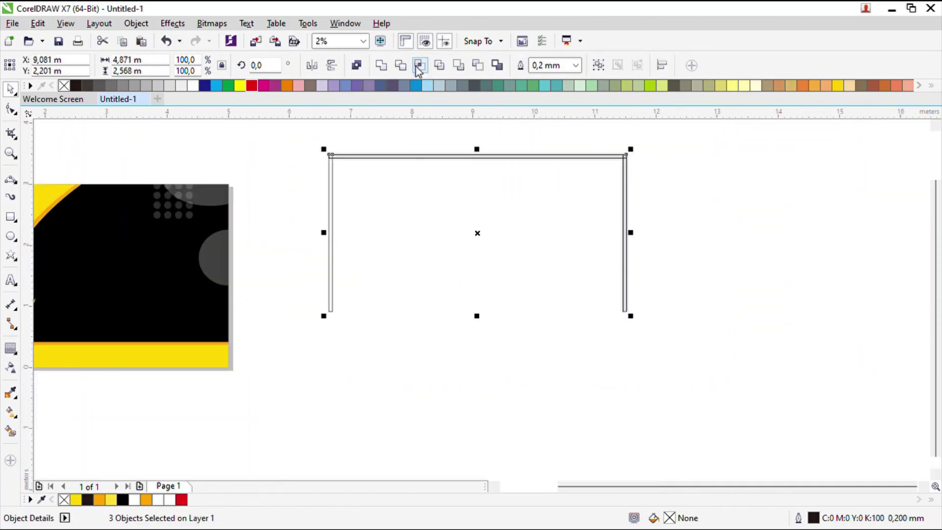
{"action": "left_click", "coordinate": [382, 67]}
- Move the welded frame onto the banner, centred at about X 2.466 m, Y 1.701 m
{"action": "left_click", "coordinate": [486, 190]}
{"action": "left_click", "coordinate": [576, 157]}
{"action": "scroll", "coordinate": [606, 245], "scroll_direction": "down", "scroll_amount": 1}
{"action": "scroll", "coordinate": [344, 244], "scroll_direction": "up", "scroll_amount": 1}
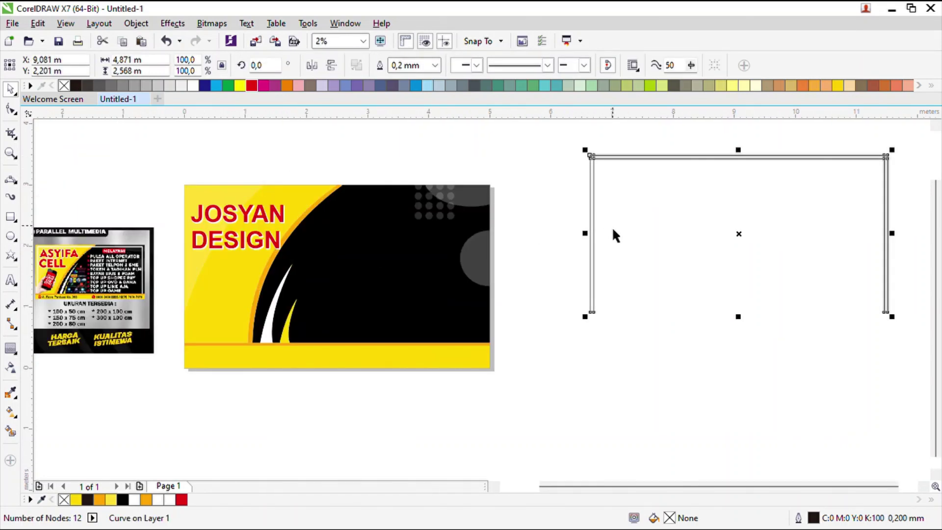
{"action": "left_click_drag", "start_coordinate": [893, 319], "coordinate": [497, 343]}
{"action": "scroll", "coordinate": [310, 344], "scroll_direction": "up", "scroll_amount": 1}
{"action": "scroll", "coordinate": [606, 389], "scroll_direction": "down", "scroll_amount": 1}
{"action": "scroll", "coordinate": [488, 268], "scroll_direction": "up", "scroll_amount": 3}
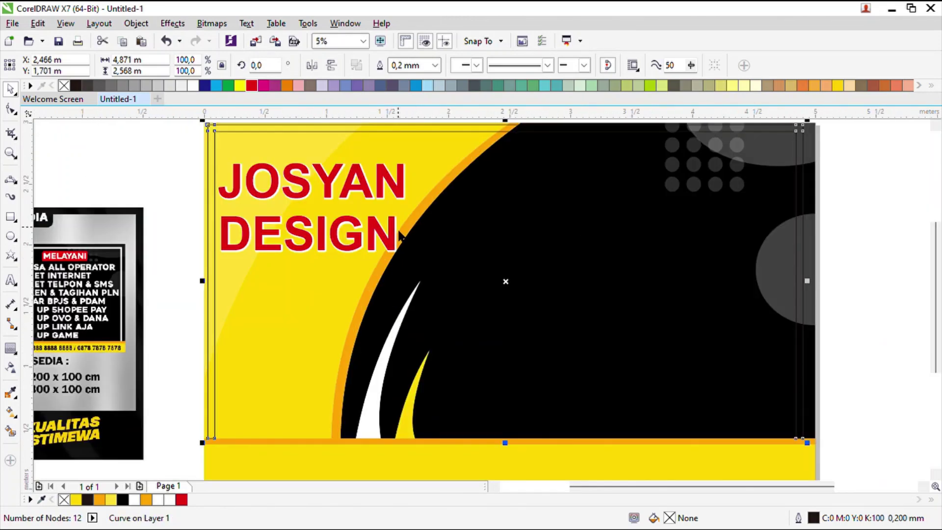
- Lower the welded frame's upper edge so that the frame is 2.512 m high
{"action": "left_click_drag", "start_coordinate": [512, 176], "coordinate": [511, 189]}
{"action": "scroll", "coordinate": [511, 189], "scroll_direction": "down", "scroll_amount": 3}
{"action": "scroll", "coordinate": [448, 242], "scroll_direction": "up", "scroll_amount": 1}
{"action": "scroll", "coordinate": [315, 248], "scroll_direction": "down", "scroll_amount": 1}
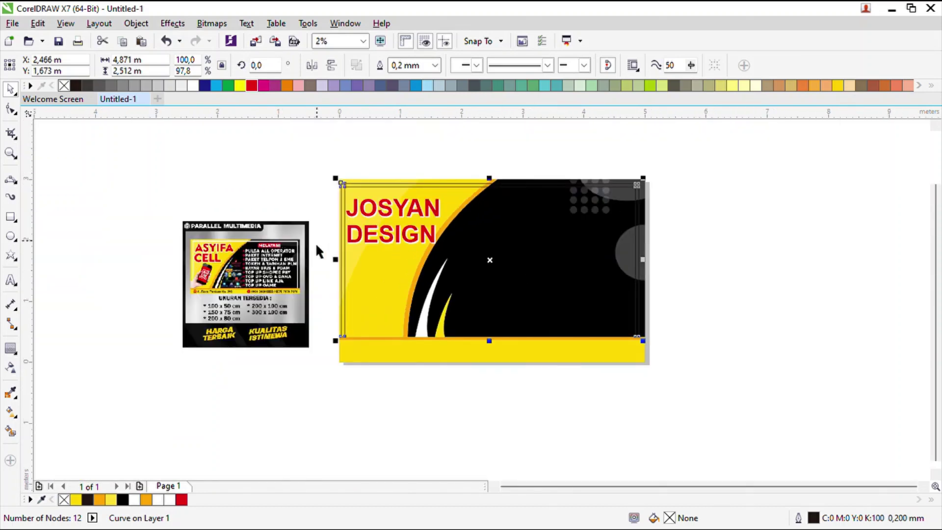
- Fill the welded frame on the banner with white
{"action": "scroll", "coordinate": [354, 278], "scroll_direction": "up", "scroll_amount": 1}
{"action": "left_click_drag", "start_coordinate": [361, 283], "coordinate": [391, 256]}
{"action": "left_click", "coordinate": [420, 236]}
{"action": "scroll", "coordinate": [342, 267], "scroll_direction": "down", "scroll_amount": 1}
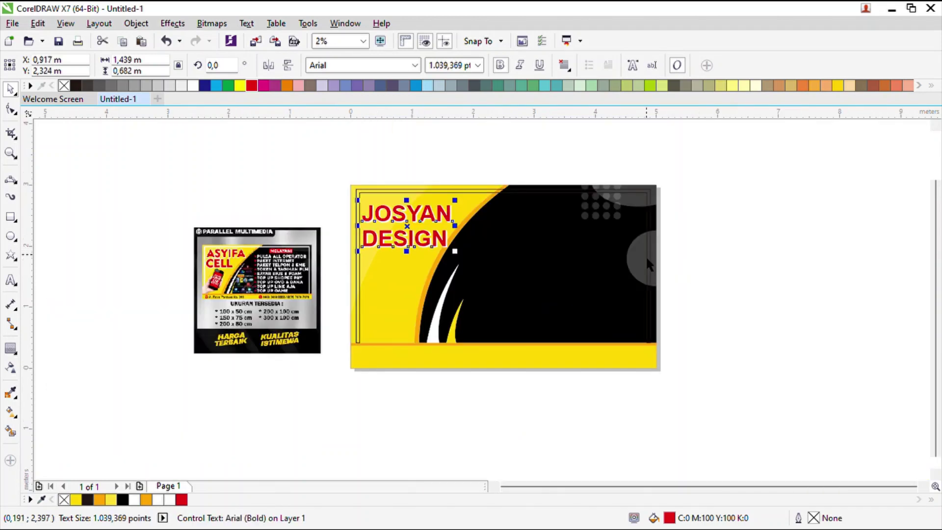
{"action": "left_click", "coordinate": [448, 222]}
{"action": "left_click", "coordinate": [193, 85]}
{"action": "left_click", "coordinate": [290, 172]}
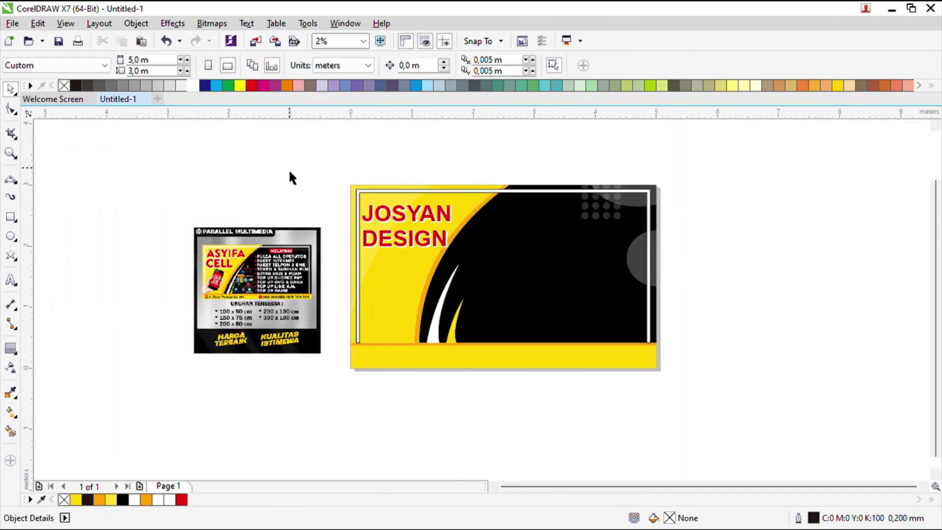
- Examine the MELAYANI label and the list of services in the reference design
{"action": "left_click_drag", "start_coordinate": [330, 162], "coordinate": [776, 444]}
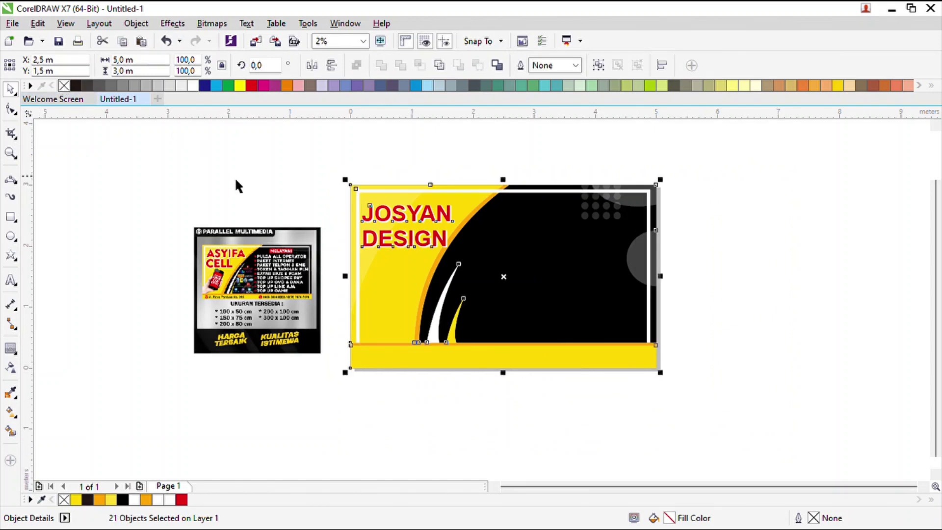
{"action": "left_click", "coordinate": [235, 182]}
{"action": "scroll", "coordinate": [207, 272], "scroll_direction": "up", "scroll_amount": 1}
{"action": "scroll", "coordinate": [274, 243], "scroll_direction": "down", "scroll_amount": 1}
{"action": "scroll", "coordinate": [259, 247], "scroll_direction": "up", "scroll_amount": 1}
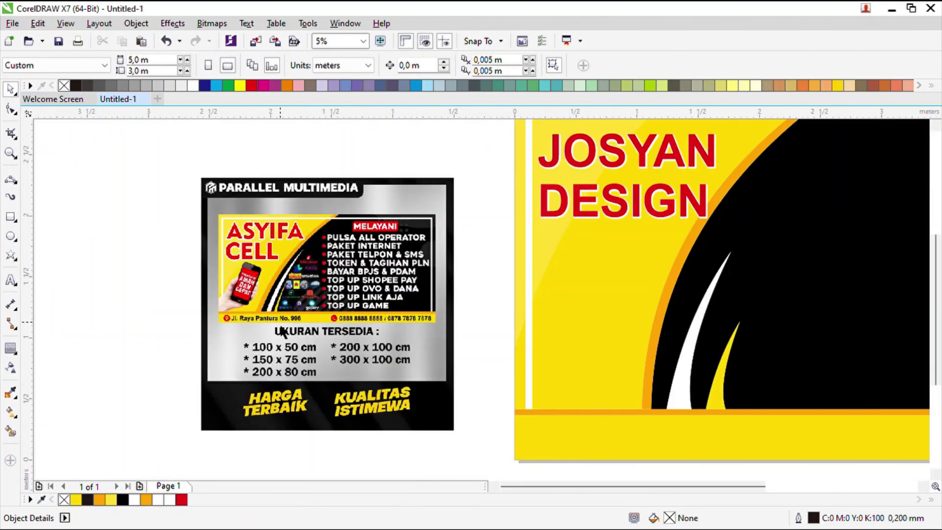
{"action": "scroll", "coordinate": [260, 280], "scroll_direction": "up", "scroll_amount": 2}
{"action": "scroll", "coordinate": [328, 266], "scroll_direction": "down", "scroll_amount": 2}
{"action": "scroll", "coordinate": [249, 218], "scroll_direction": "up", "scroll_amount": 4}
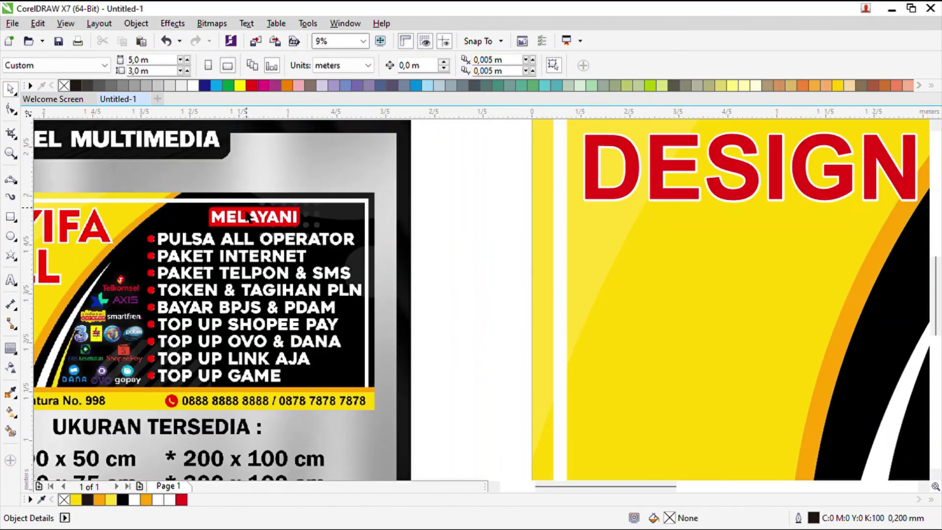
{"action": "scroll", "coordinate": [250, 215], "scroll_direction": "down", "scroll_amount": 4}
- Draw a rectangle about 2.026 × 0.542 m beside the reference and round its upper-left and lower-right corners by about 0.14 m
{"action": "left_click", "coordinate": [10, 216]}
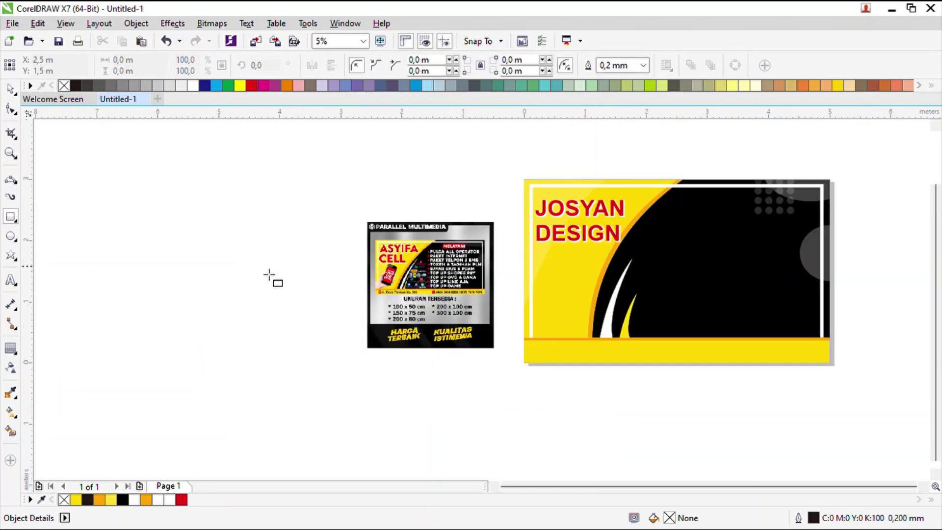
{"action": "mouse_move", "coordinate": [155, 241]}
{"action": "left_mouse_down"}
{"action": "mouse_move", "coordinate": [443, 304]}
{"action": "mouse_move", "coordinate": [407, 314]}
{"action": "left_mouse_up"}
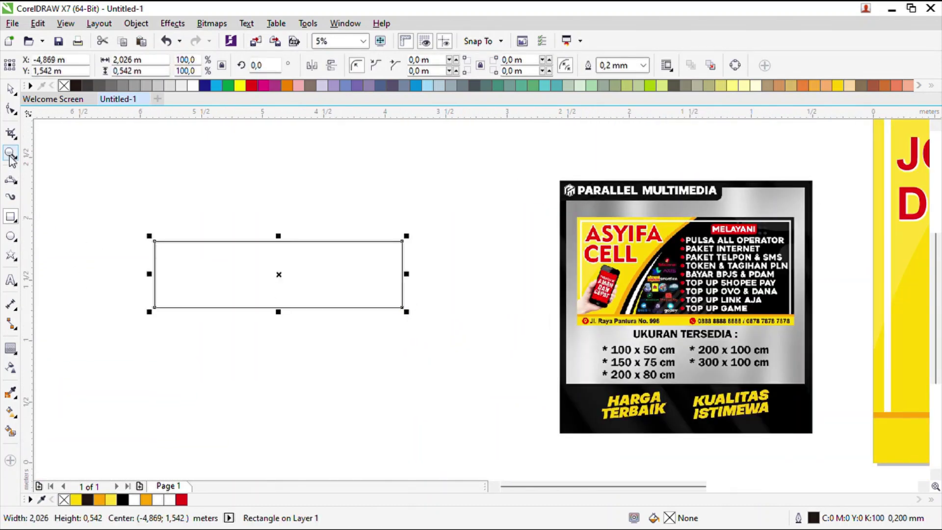
{"action": "left_click", "coordinate": [10, 108]}
{"action": "mouse_move", "coordinate": [155, 307]}
{"action": "left_mouse_down"}
{"action": "mouse_move", "coordinate": [169, 295]}
{"action": "mouse_move", "coordinate": [153, 326]}
{"action": "left_mouse_up"}
{"action": "left_click_drag", "start_coordinate": [163, 255], "coordinate": [163, 260]}
{"action": "left_click_drag", "start_coordinate": [402, 307], "coordinate": [387, 296]}
{"action": "key", "text": "space"}
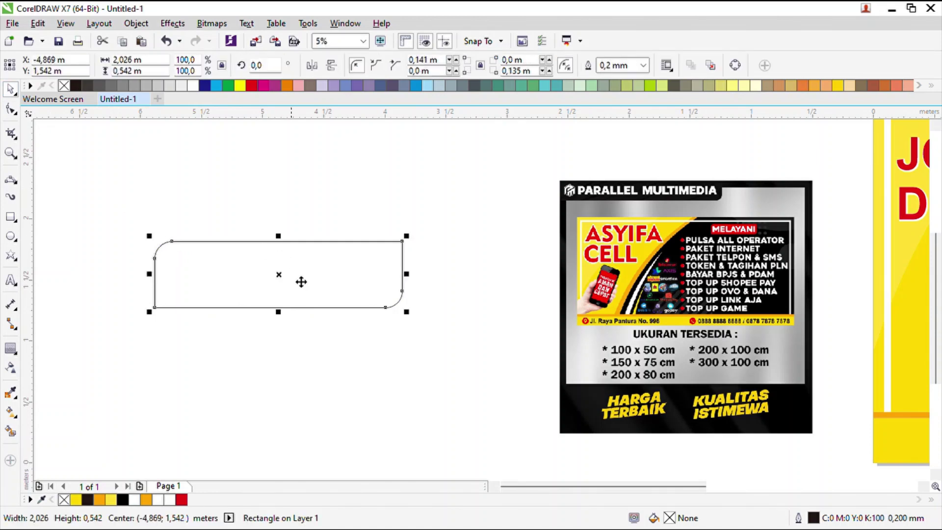
- Fill the partly rounded rectangle with red and remove its outline
{"action": "left_click_drag", "start_coordinate": [288, 284], "coordinate": [385, 300]}
{"action": "left_click", "coordinate": [251, 85]}
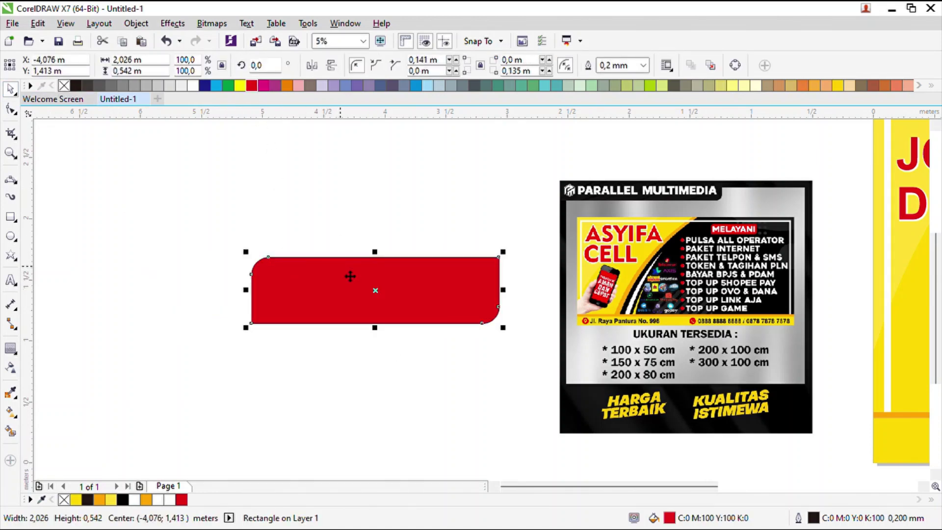
{"action": "left_click_drag", "start_coordinate": [351, 273], "coordinate": [305, 202]}
{"action": "right_click", "coordinate": [64, 86]}
{"action": "key", "text": "Escape"}
- Add the text MELAYANI, enlarge it to about 752 pt and place it over the red shape
{"action": "key", "text": "F8"}
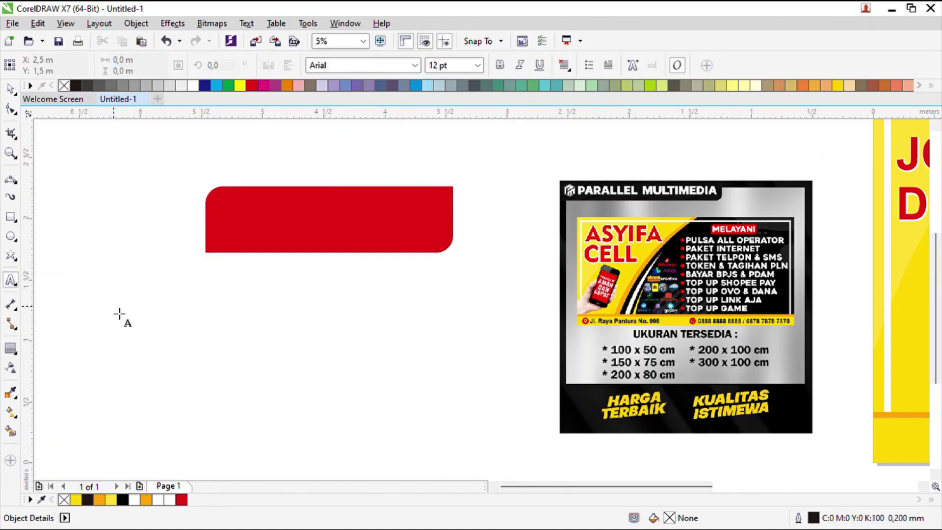
{"action": "left_click", "coordinate": [116, 307]}
{"action": "left_click", "coordinate": [10, 88]}
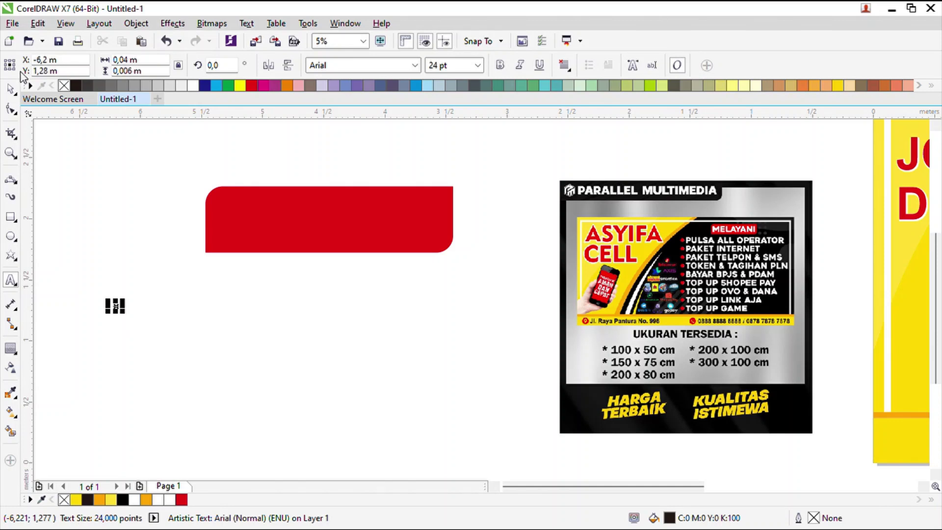
{"action": "left_click_drag", "start_coordinate": [125, 316], "coordinate": [279, 399]}
{"action": "left_click_drag", "start_coordinate": [198, 327], "coordinate": [330, 228]}
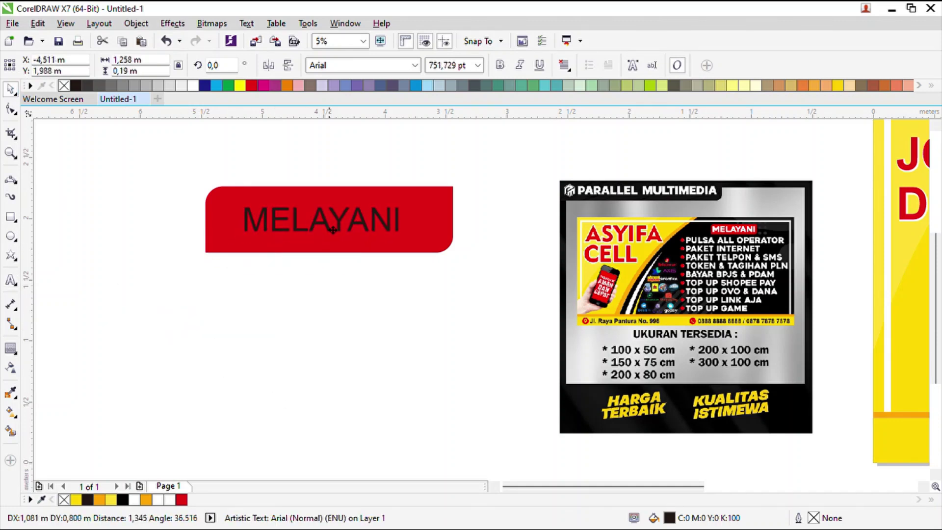
- Enlarge the MELAYANI text to about 1,037 pt and make it bold and white
{"action": "left_click_drag", "start_coordinate": [243, 248], "coordinate": [188, 244]}
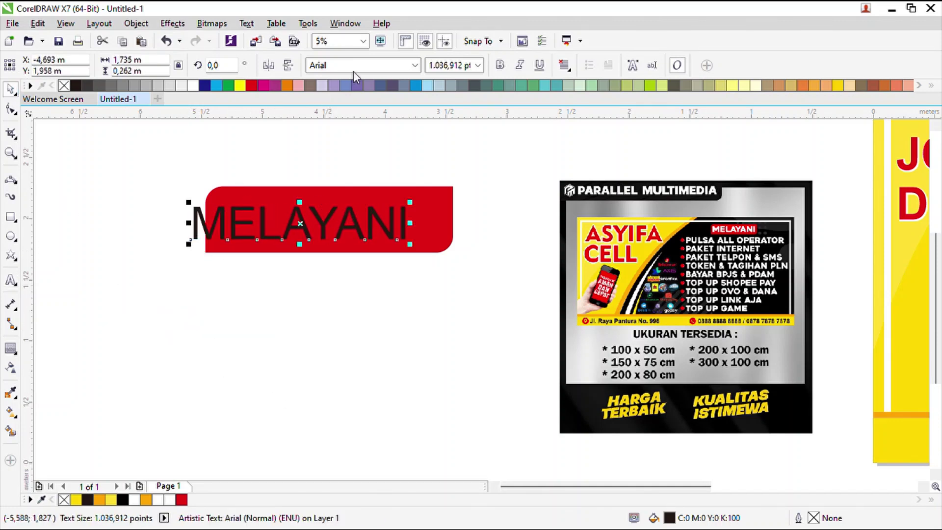
{"action": "left_click", "coordinate": [499, 70]}
{"action": "left_click", "coordinate": [415, 66]}
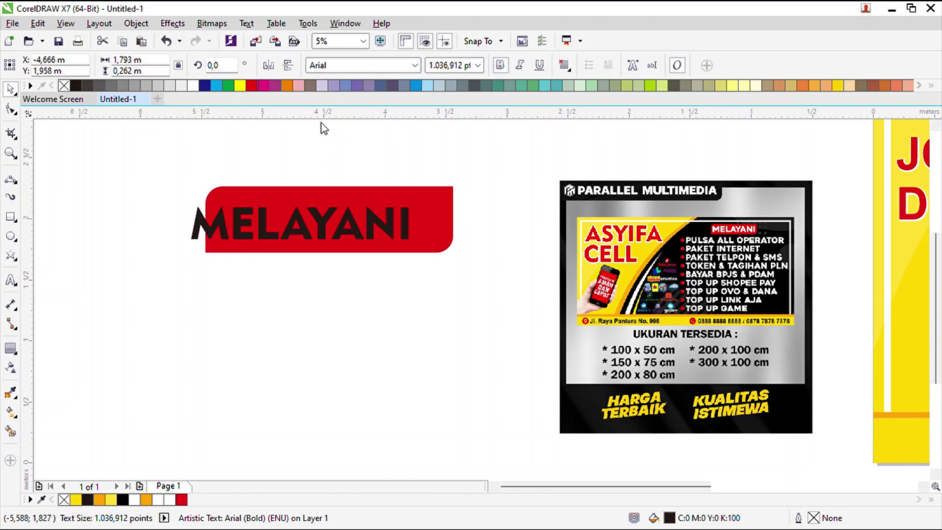
{"action": "left_click", "coordinate": [193, 86]}
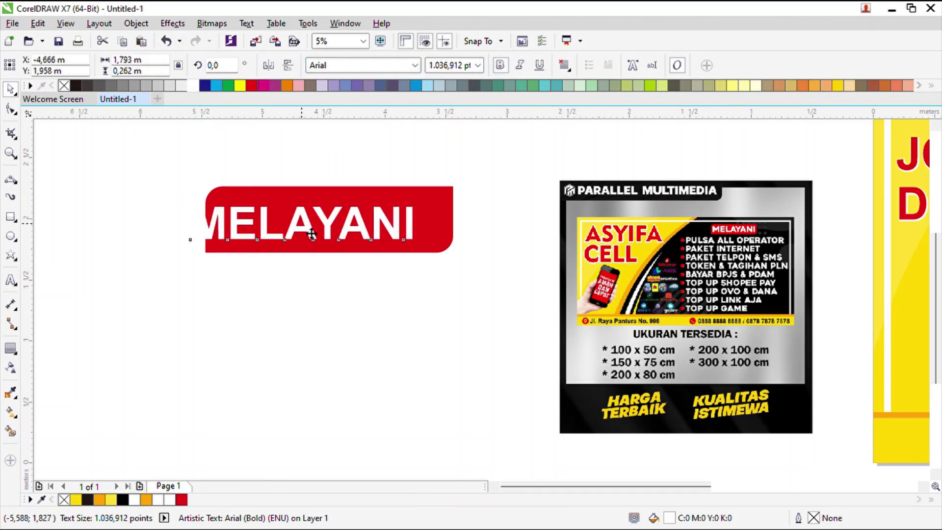
- Centre the MELAYANI text on the red shape and group the two objects
{"action": "left_click_drag", "start_coordinate": [312, 234], "coordinate": [336, 229]}
{"action": "left_click_drag", "start_coordinate": [152, 158], "coordinate": [498, 287]}
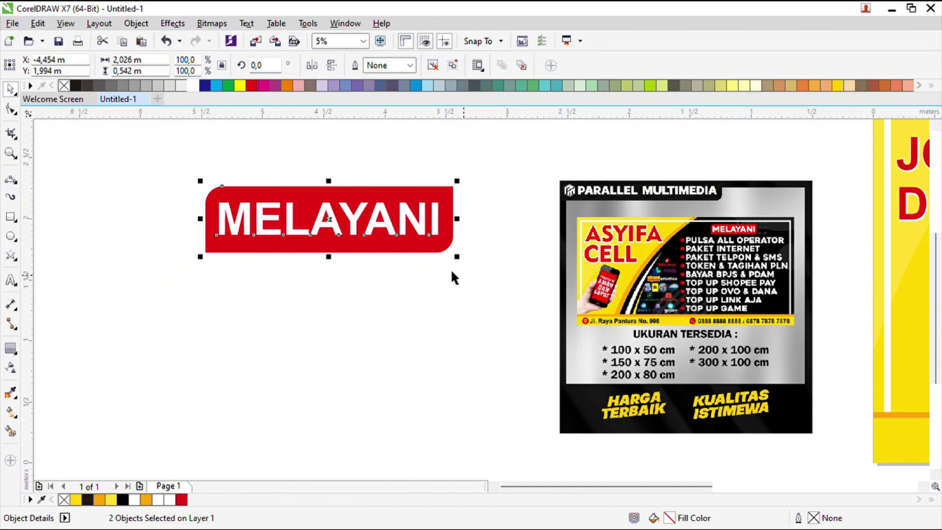
{"action": "key", "text": "ctrl+g"}
- Shrink the MELAYANI label to about 0.917 × 0.245 m and place it on the banner at about X 3.431 m, Y 2.671 m
{"action": "scroll", "coordinate": [451, 274], "scroll_direction": "down", "scroll_amount": 1}
{"action": "scroll", "coordinate": [637, 291], "scroll_direction": "up", "scroll_amount": 1}
{"action": "scroll", "coordinate": [297, 201], "scroll_direction": "down", "scroll_amount": 1}
{"action": "left_click_drag", "start_coordinate": [286, 221], "coordinate": [218, 231]}
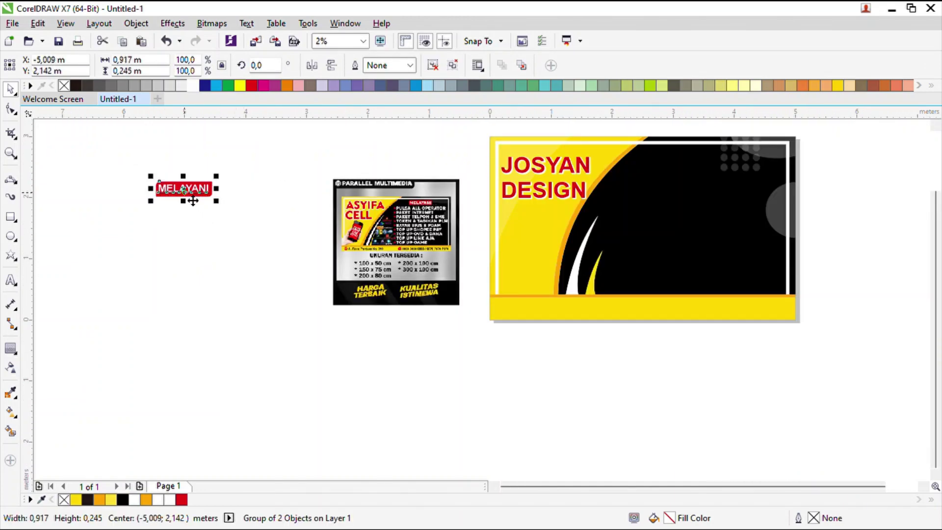
{"action": "left_click_drag", "start_coordinate": [192, 200], "coordinate": [708, 168]}
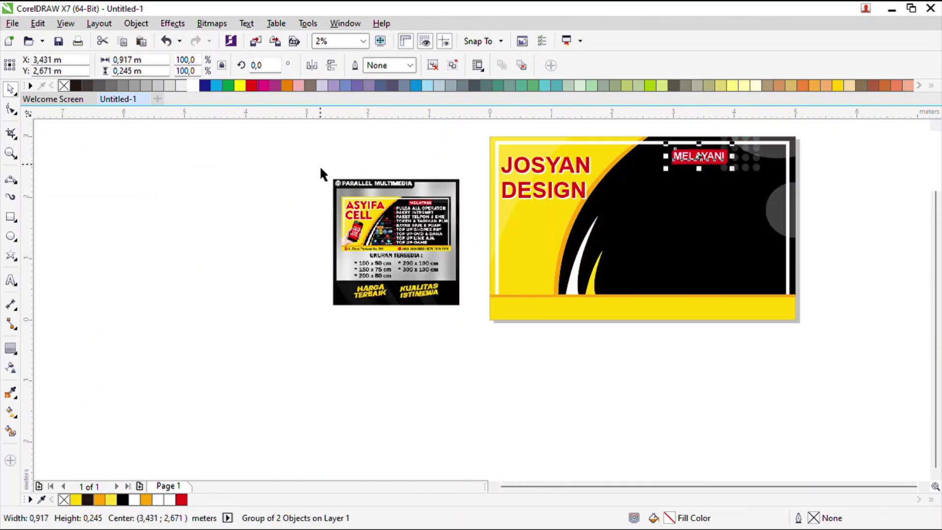
{"action": "left_click", "coordinate": [319, 166]}
- Bring the picture of a hand holding a phone from its folder into the drawing beside the reference
{"action": "scroll", "coordinate": [388, 200], "scroll_direction": "up", "scroll_amount": 2}
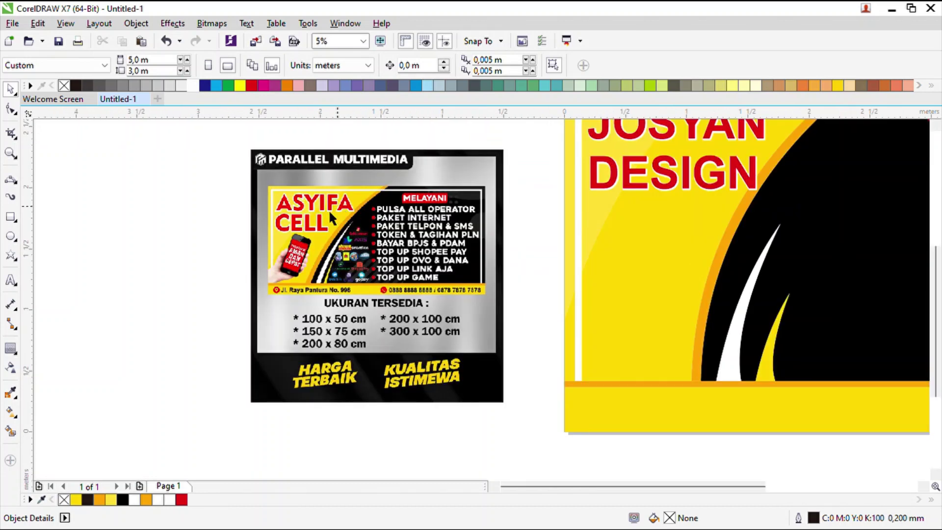
{"action": "scroll", "coordinate": [328, 209], "scroll_direction": "down", "scroll_amount": 2}
{"action": "scroll", "coordinate": [314, 220], "scroll_direction": "up", "scroll_amount": 2}
{"action": "left_click", "coordinate": [589, 510]}
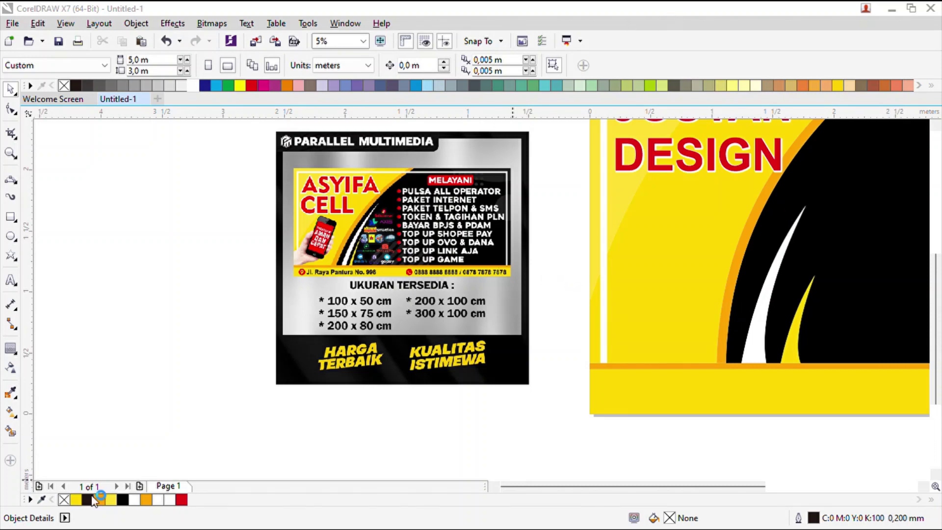
{"action": "left_click", "coordinate": [313, 188]}
{"action": "left_click_drag", "start_coordinate": [639, 465], "coordinate": [269, 372]}
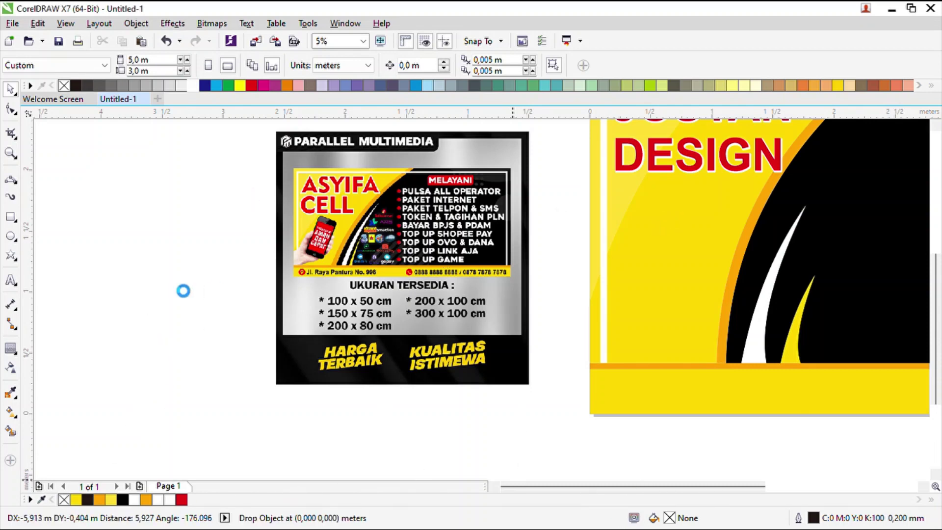
- Enlarge the hand-and-phone picture to about 1.588 × 2.322 m in the empty area beside the reference
{"action": "left_click_drag", "start_coordinate": [186, 298], "coordinate": [302, 469]}
{"action": "left_click_drag", "start_coordinate": [212, 393], "coordinate": [125, 326]}
{"action": "key", "text": "Escape"}
{"action": "scroll", "coordinate": [163, 232], "scroll_direction": "up", "scroll_amount": 1}
{"action": "scroll", "coordinate": [275, 225], "scroll_direction": "down", "scroll_amount": 2}
{"action": "left_click", "coordinate": [251, 263]}
{"action": "left_click_drag", "start_coordinate": [289, 314], "coordinate": [318, 354]}
- Start tracing the phone's screen with a three-point curve around its rounded upper-left corner
{"action": "scroll", "coordinate": [280, 228], "scroll_direction": "up", "scroll_amount": 1}
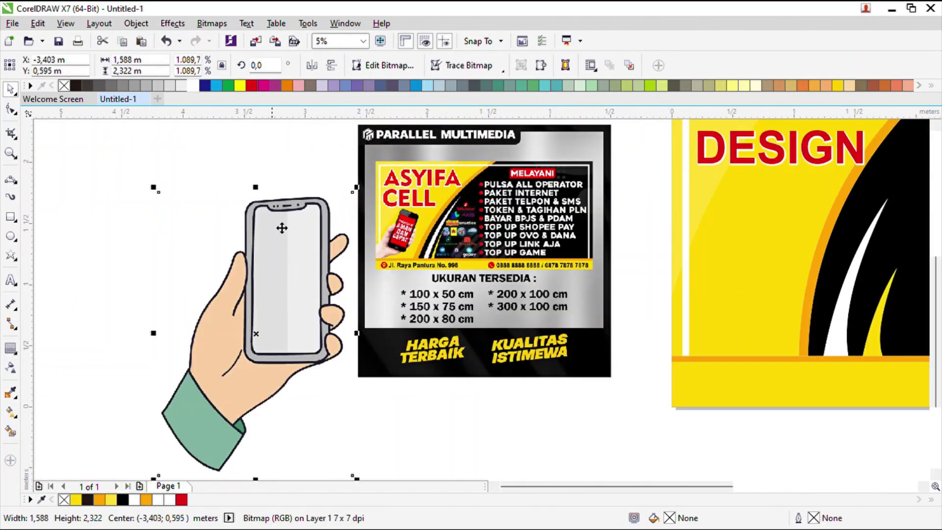
{"action": "scroll", "coordinate": [282, 227], "scroll_direction": "up", "scroll_amount": 4}
{"action": "left_click", "coordinate": [11, 180]}
{"action": "scroll", "coordinate": [328, 197], "scroll_direction": "up", "scroll_amount": 2}
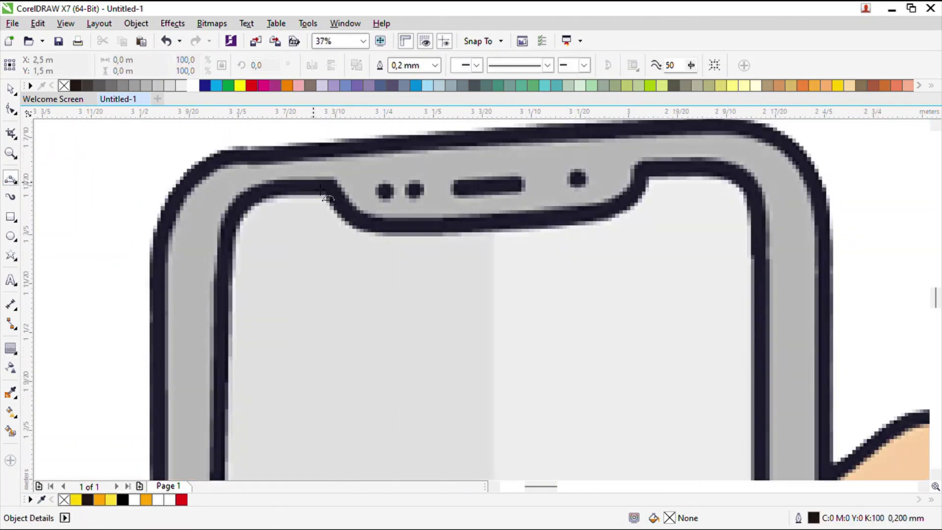
{"action": "left_click", "coordinate": [325, 195]}
{"action": "left_click_drag", "start_coordinate": [236, 245], "coordinate": [251, 219]}
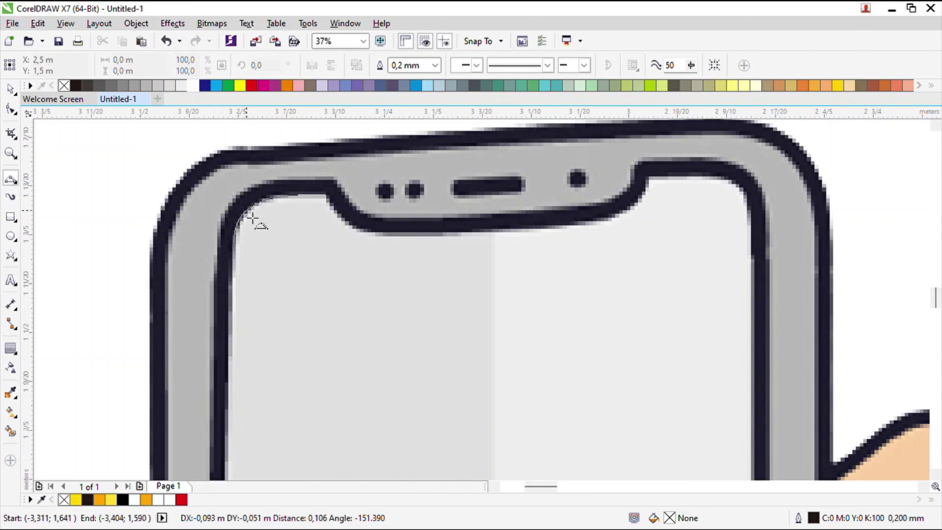
{"action": "left_click", "coordinate": [254, 212]}
- Continue the traced outline along the lower edge of the phone's notch
{"action": "scroll", "coordinate": [299, 211], "scroll_direction": "down", "scroll_amount": 1}
{"action": "scroll", "coordinate": [321, 209], "scroll_direction": "up", "scroll_amount": 1}
{"action": "left_click_drag", "start_coordinate": [302, 196], "coordinate": [326, 232]}
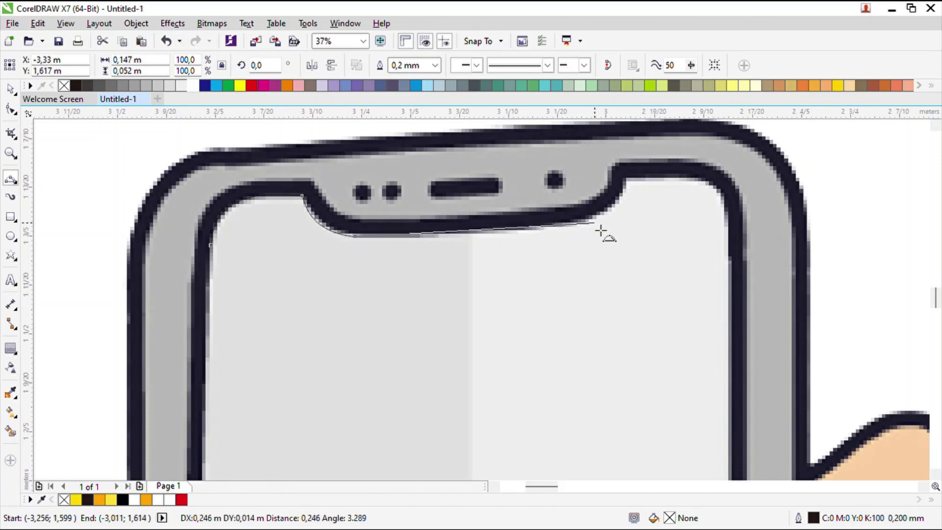
{"action": "left_click_drag", "start_coordinate": [627, 193], "coordinate": [607, 224]}
{"action": "key", "text": "space"}
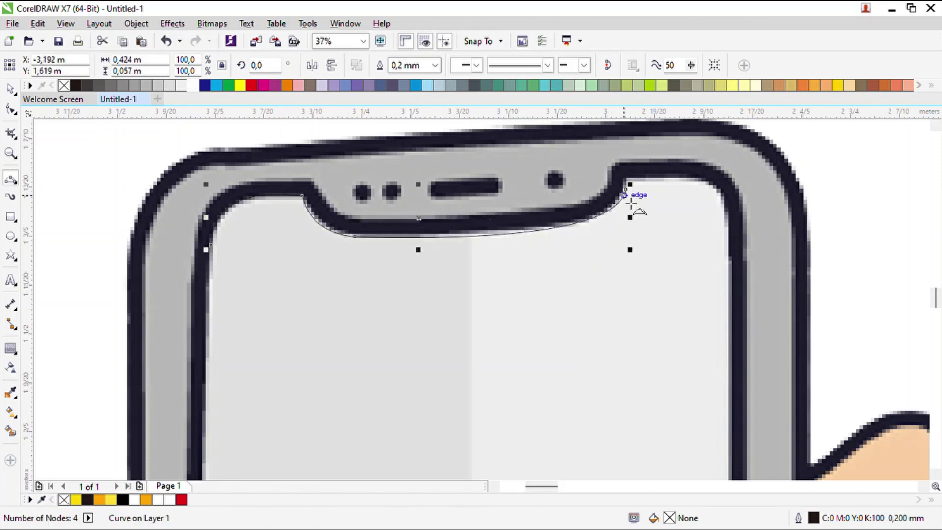
- Extend the traced outline around the screen's upper-right corner and down its right edge
{"action": "left_click_drag", "start_coordinate": [626, 190], "coordinate": [724, 202]}
{"action": "left_click", "coordinate": [626, 177]}
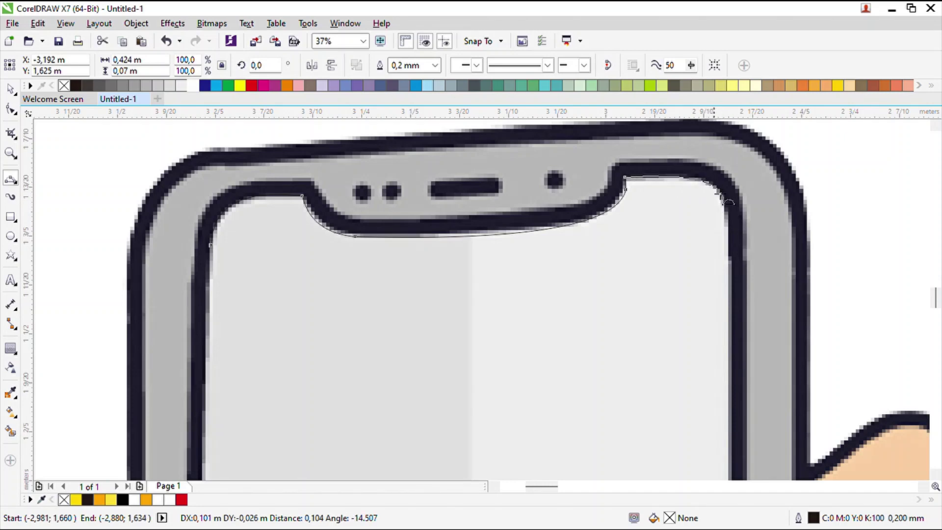
{"action": "scroll", "coordinate": [719, 197], "scroll_direction": "down", "scroll_amount": 4}
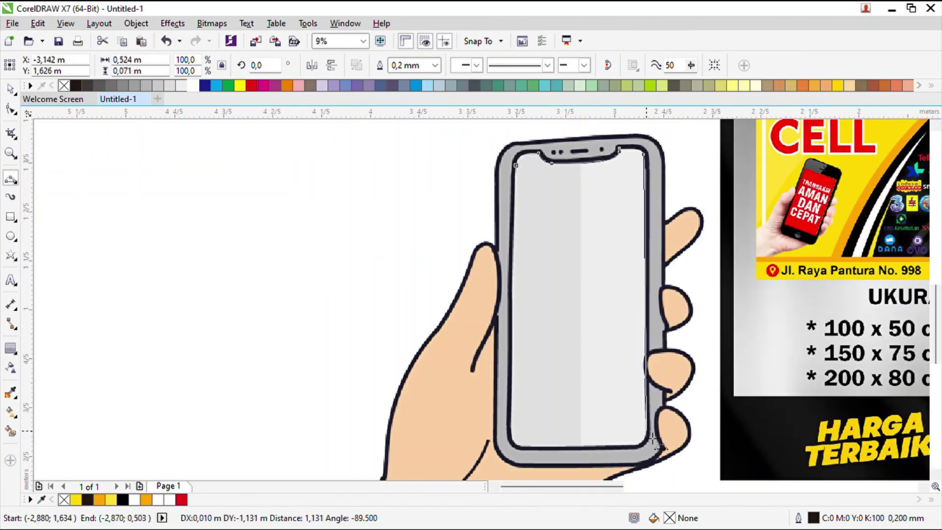
{"action": "left_click", "coordinate": [654, 439]}
- Trace the screen's rounded lower-right corner and its straight lower edge
{"action": "scroll", "coordinate": [654, 439], "scroll_direction": "up", "scroll_amount": 2}
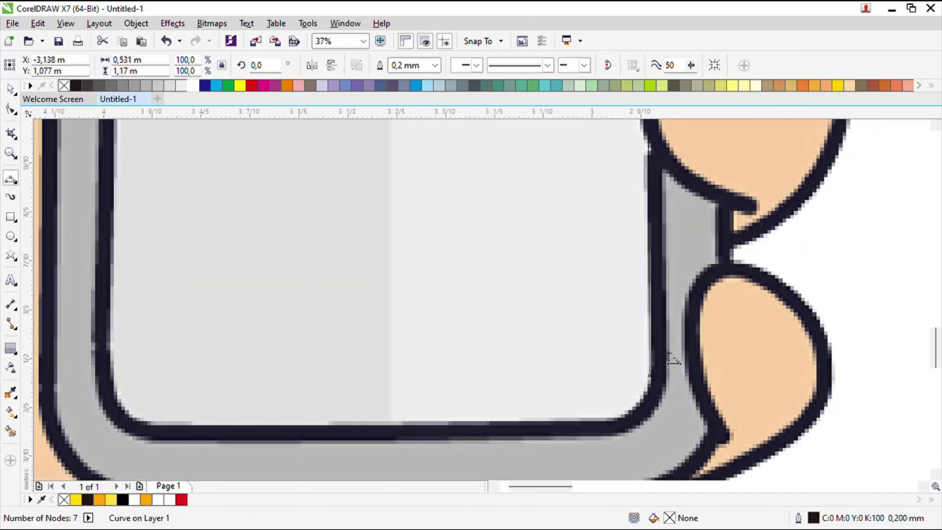
{"action": "scroll", "coordinate": [669, 355], "scroll_direction": "up", "scroll_amount": 1}
{"action": "left_click", "coordinate": [723, 250]}
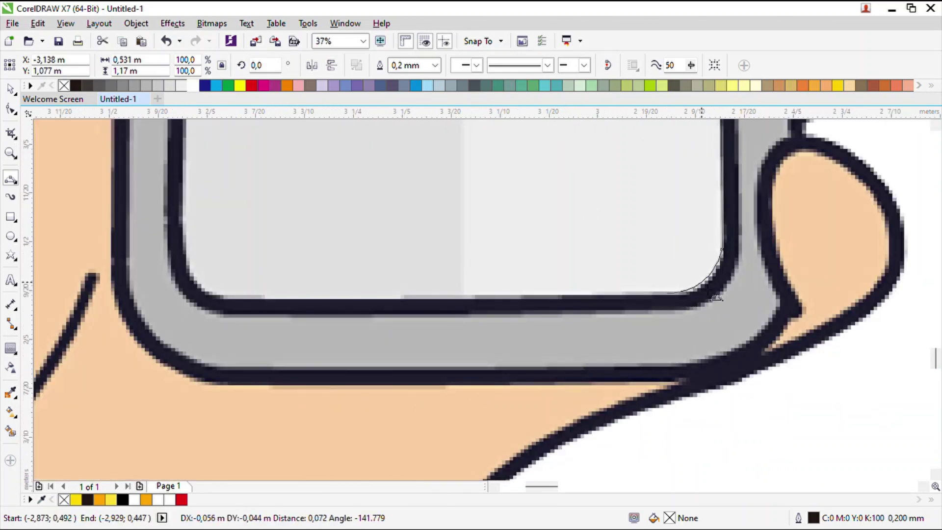
{"action": "left_click", "coordinate": [705, 285]}
{"action": "mouse_move", "coordinate": [666, 293]}
{"action": "left_mouse_down"}
{"action": "mouse_move", "coordinate": [399, 279]}
{"action": "mouse_move", "coordinate": [219, 295]}
{"action": "left_mouse_up"}
{"action": "left_click", "coordinate": [219, 295]}
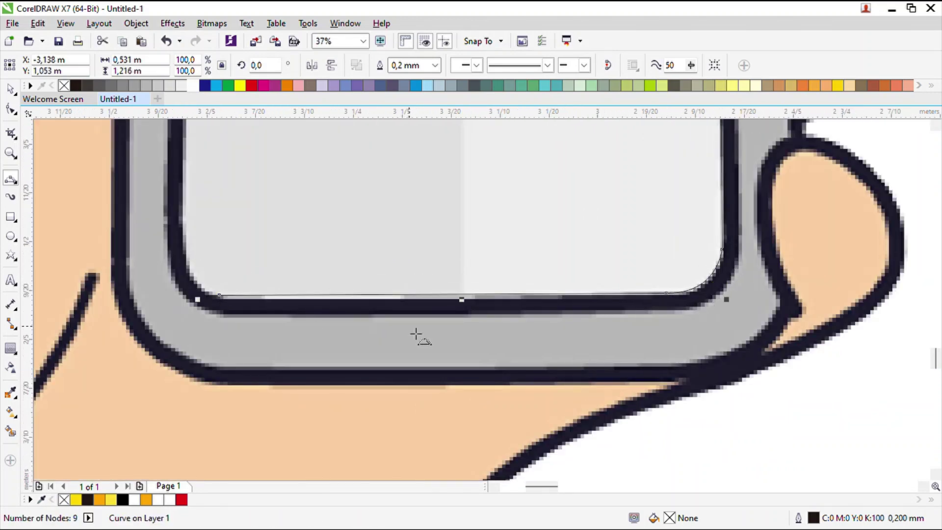
- Trace the screen's lower-left corner and left edge, closing the outline at its starting node
{"action": "scroll", "coordinate": [416, 334], "scroll_direction": "down", "scroll_amount": 1}
{"action": "scroll", "coordinate": [225, 245], "scroll_direction": "up", "scroll_amount": 1}
{"action": "left_click_drag", "start_coordinate": [418, 390], "coordinate": [383, 314]}
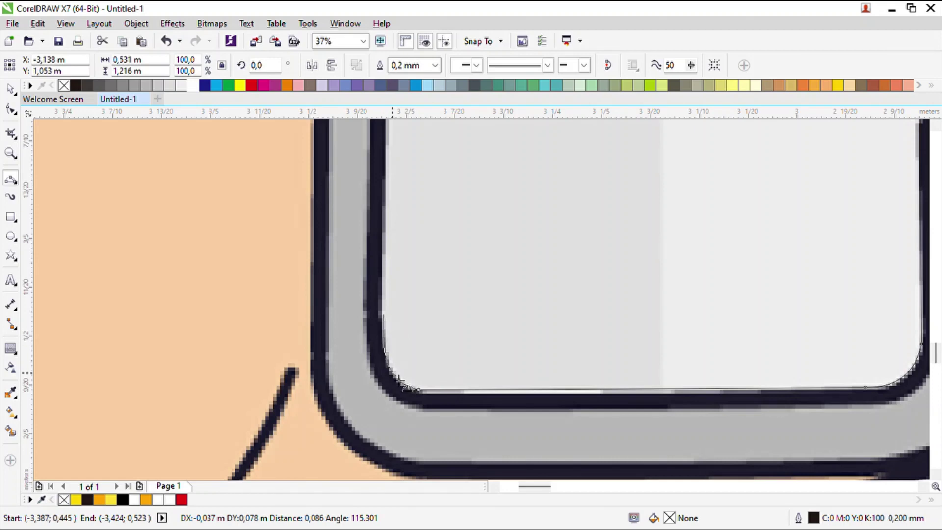
{"action": "scroll", "coordinate": [400, 383], "scroll_direction": "down", "scroll_amount": 2}
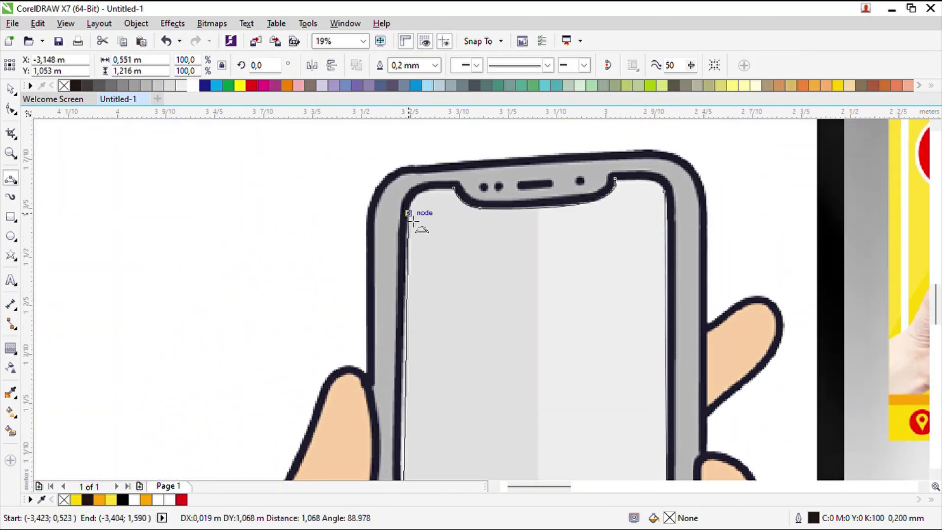
{"action": "left_click", "coordinate": [409, 213]}
{"action": "scroll", "coordinate": [427, 253], "scroll_direction": "down", "scroll_amount": 1}
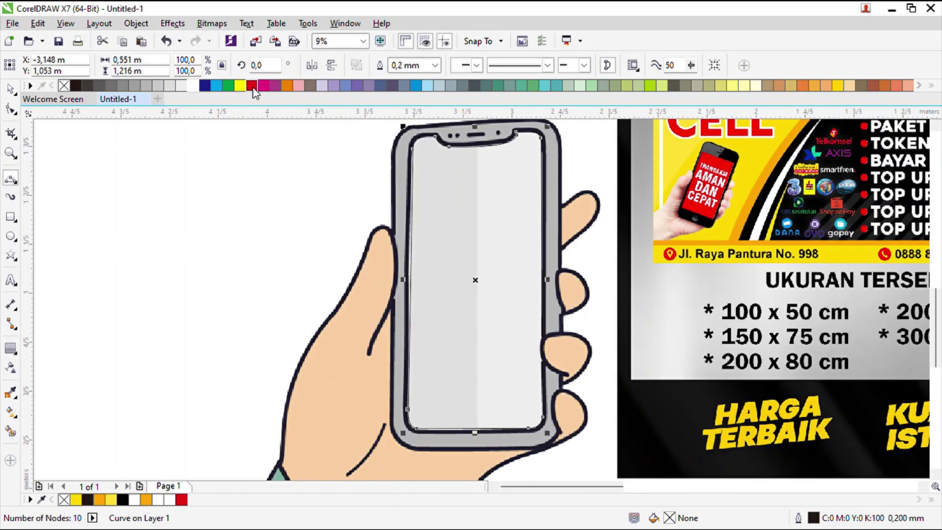
- Fill the traced screen outline red and stretch its left side to meet the phone's bezel, making it about 0.564 m wide
{"action": "left_click", "coordinate": [252, 87]}
{"action": "left_click", "coordinate": [10, 88]}
{"action": "scroll", "coordinate": [410, 291], "scroll_direction": "up", "scroll_amount": 1}
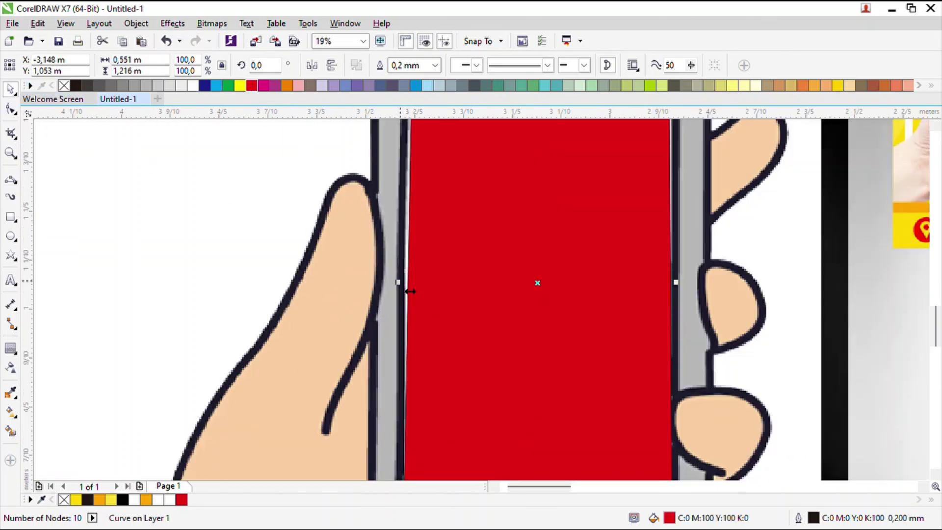
{"action": "left_click_drag", "start_coordinate": [410, 291], "coordinate": [404, 292]}
{"action": "scroll", "coordinate": [522, 162], "scroll_direction": "down", "scroll_amount": 1}
{"action": "scroll", "coordinate": [479, 446], "scroll_direction": "up", "scroll_amount": 1}
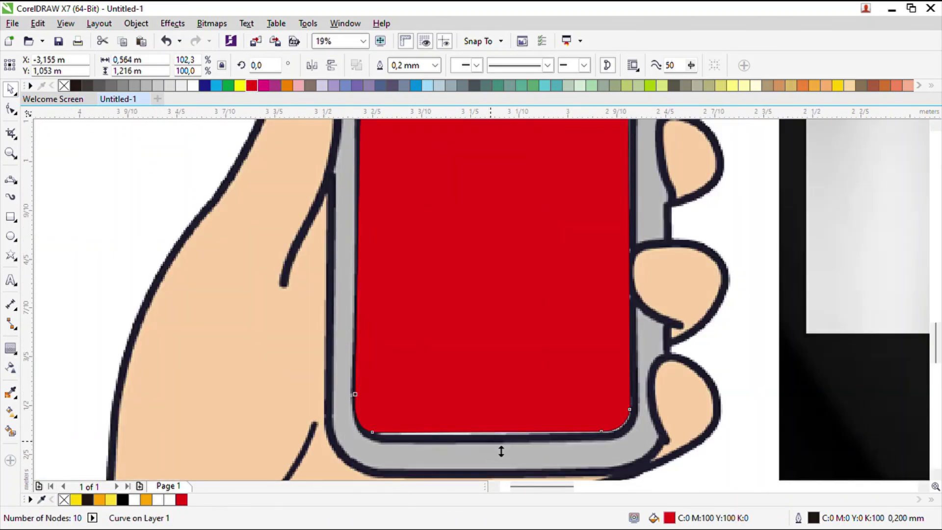
- Stretch the red screen shape's lower and upper edges to meet the phone's bezel
{"action": "left_click_drag", "start_coordinate": [501, 446], "coordinate": [501, 451]}
{"action": "scroll", "coordinate": [524, 414], "scroll_direction": "down", "scroll_amount": 2}
{"action": "scroll", "coordinate": [509, 212], "scroll_direction": "up", "scroll_amount": 2}
{"action": "left_click_drag", "start_coordinate": [505, 208], "coordinate": [504, 195]}
{"action": "scroll", "coordinate": [304, 227], "scroll_direction": "down", "scroll_amount": 2}
{"action": "left_click", "coordinate": [304, 227]}
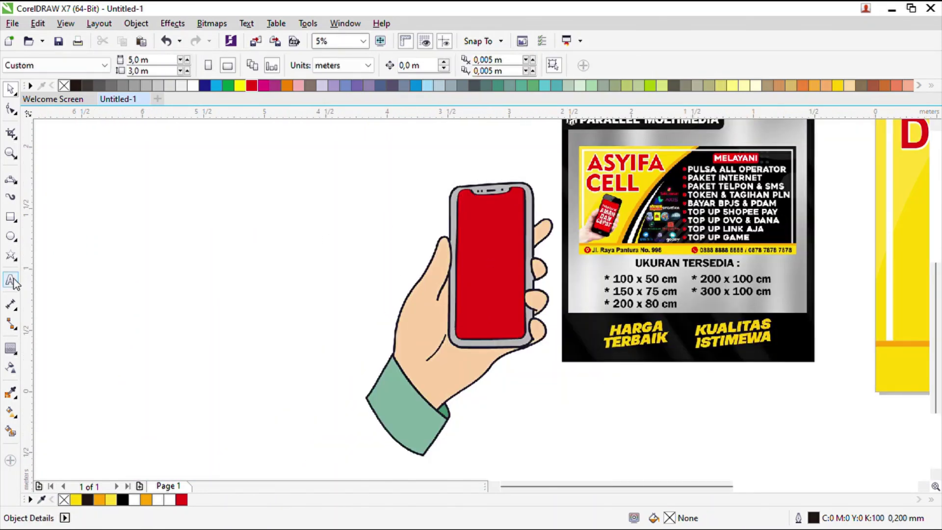
- Add the artistic text "TRANSAKSI" beside the phone illustration
{"action": "left_click", "coordinate": [11, 282]}
{"action": "scroll", "coordinate": [549, 240], "scroll_direction": "up", "scroll_amount": 1}
{"action": "left_click", "coordinate": [196, 215]}
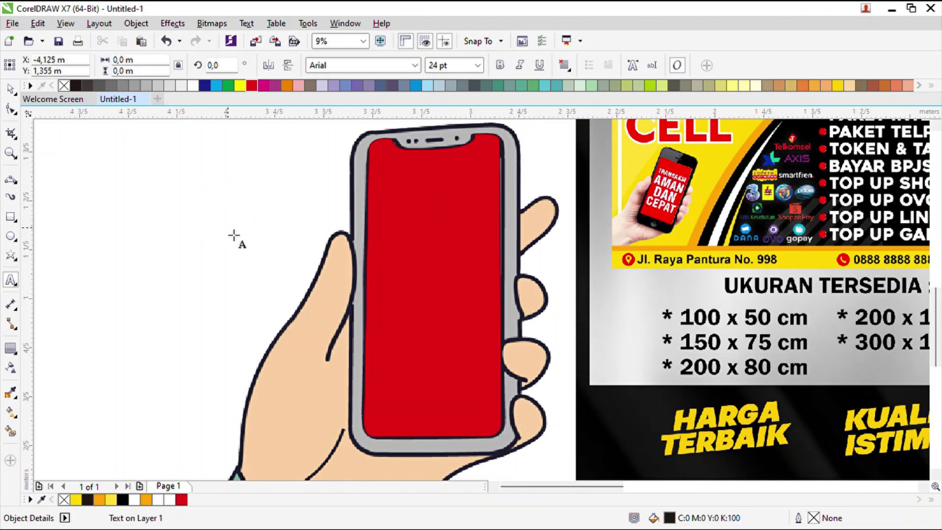
{"action": "type", "text": "tra"}
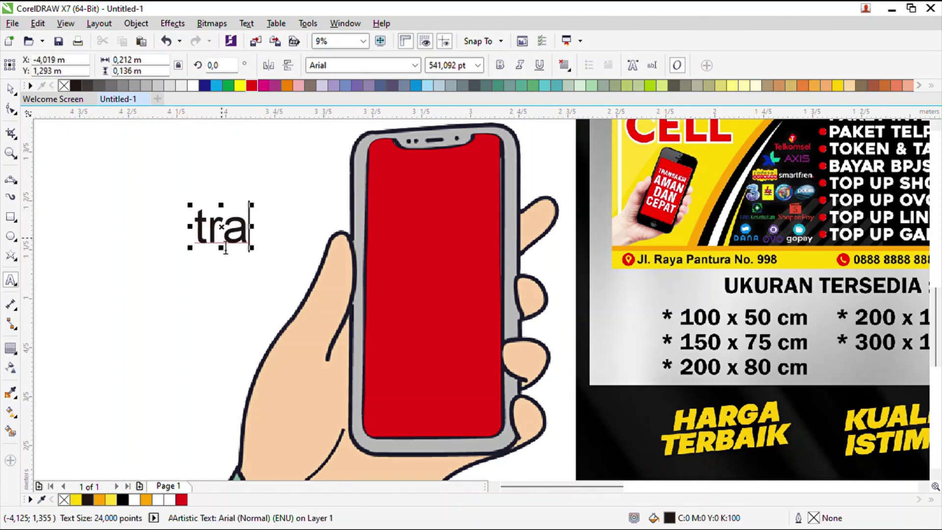
{"action": "key", "text": "BackSpace"}
{"action": "key", "text": "BackSpace"}
{"action": "key", "text": "BackSpace"}
{"action": "type", "text": "TRANSAKSI"}
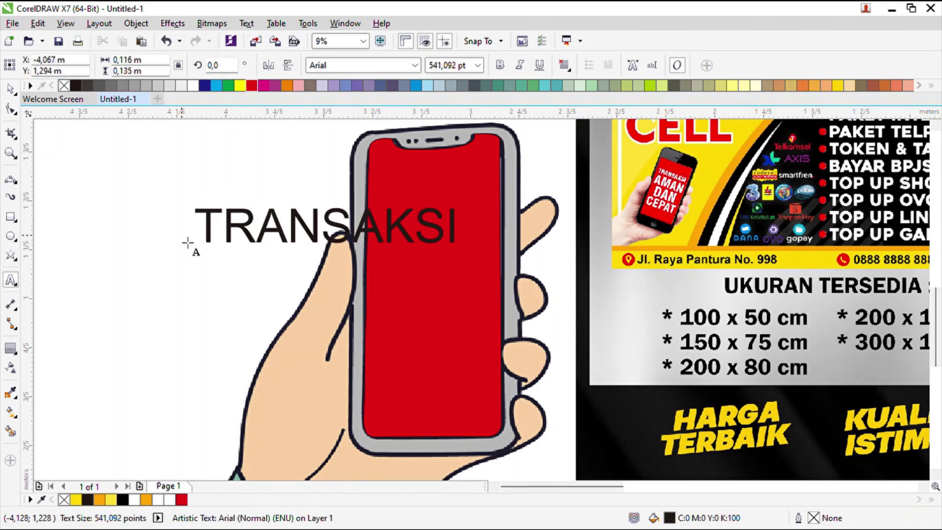
{"action": "key", "text": "ctrl+space"}
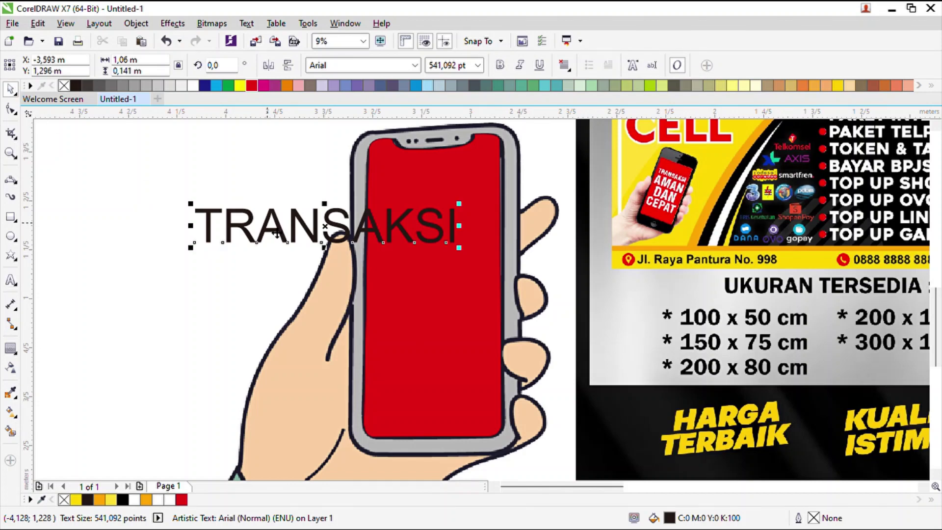
- Duplicate the TRANSAKSI text below it and replace the copy's wording with AMAN, DAN and CEPAT on three lines
{"action": "mouse_move", "coordinate": [321, 236]}
{"action": "left_mouse_down"}
{"action": "mouse_move", "coordinate": [269, 304]}
{"action": "mouse_move", "coordinate": [167, 299]}
{"action": "left_mouse_up"}
{"action": "left_click", "coordinate": [5, 281]}
{"action": "key", "text": "BackSpace"}
{"action": "key", "text": "BackSpace"}
{"action": "key", "text": "BackSpace"}
{"action": "key", "text": "BackSpace"}
{"action": "key", "text": "BackSpace"}
{"action": "key", "text": "BackSpace"}
{"action": "key", "text": "BackSpace"}
{"action": "key", "text": "BackSpace"}
{"action": "key", "text": "BackSpace"}
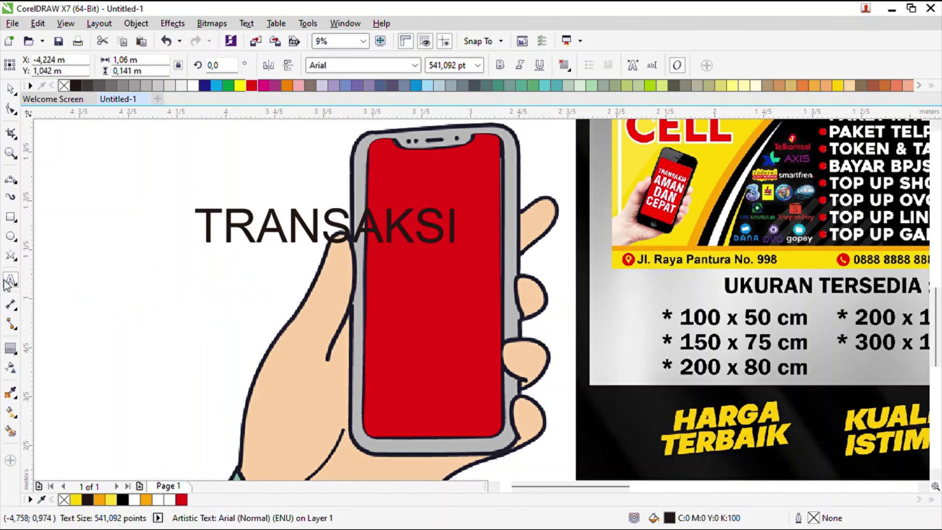
{"action": "type", "text": "AMAN "}
{"action": "type", "text": "DAN "}
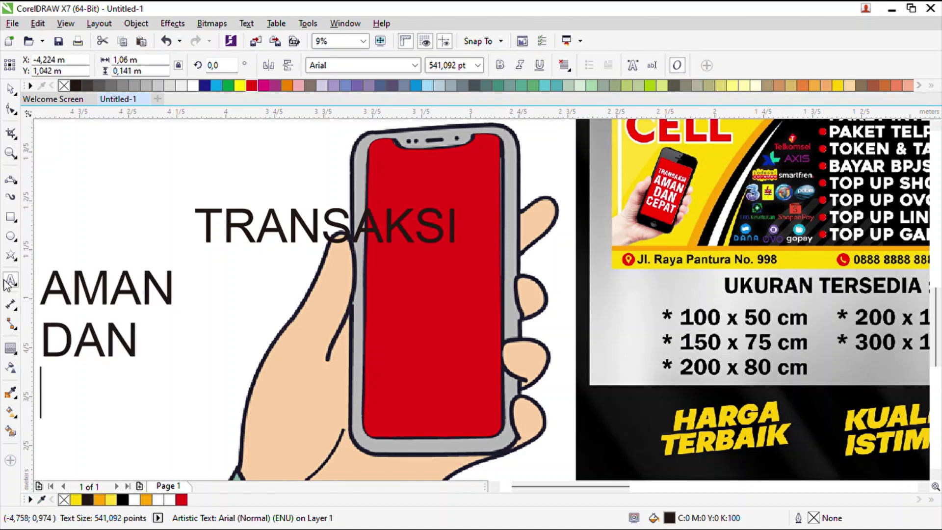
{"action": "type", "text": "CEPAT"}
{"action": "left_click", "coordinate": [9, 90]}
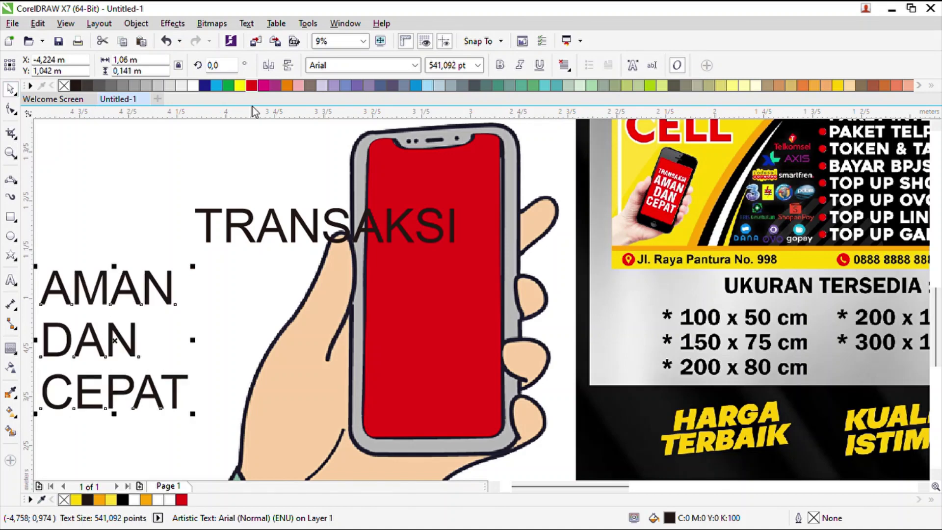
- Centre-align the AMAN DAN CEPAT text and place a scaled-down TRANSAKSI line directly above it
{"action": "key", "text": "ctrl+e"}
{"action": "left_click_drag", "start_coordinate": [130, 346], "coordinate": [220, 329]}
{"action": "left_click", "coordinate": [423, 235]}
{"action": "left_click_drag", "start_coordinate": [423, 248], "coordinate": [318, 255]}
{"action": "left_click_drag", "start_coordinate": [265, 204], "coordinate": [212, 213]}
- Make both text objects bold and fit them over the phone's red screen at about 0.515 m wide
{"action": "left_click_drag", "start_coordinate": [113, 239], "coordinate": [313, 416]}
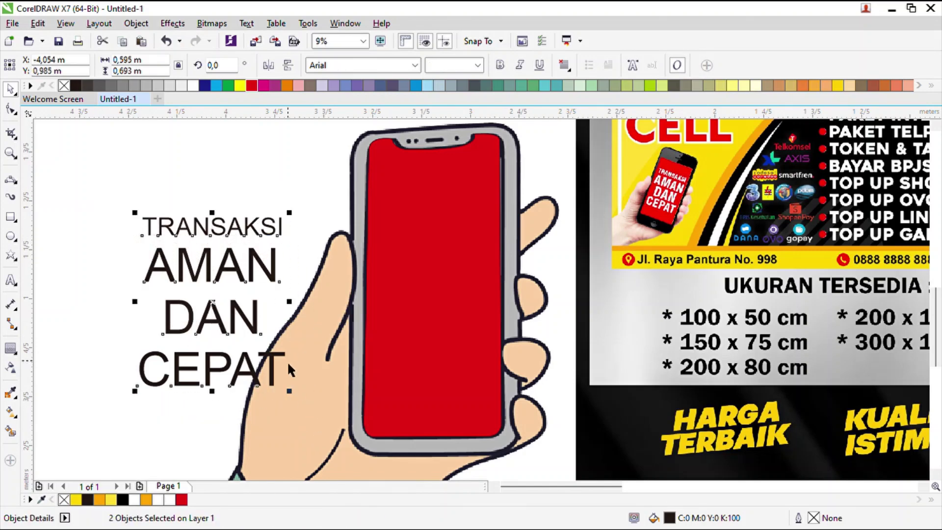
{"action": "left_click", "coordinate": [500, 65]}
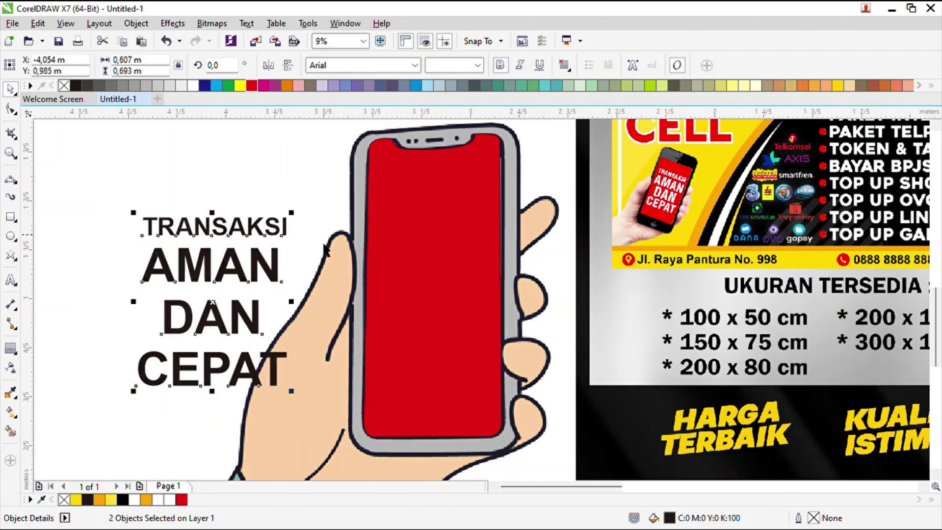
{"action": "left_click_drag", "start_coordinate": [260, 362], "coordinate": [480, 353]}
{"action": "left_click_drag", "start_coordinate": [512, 382], "coordinate": [488, 357]}
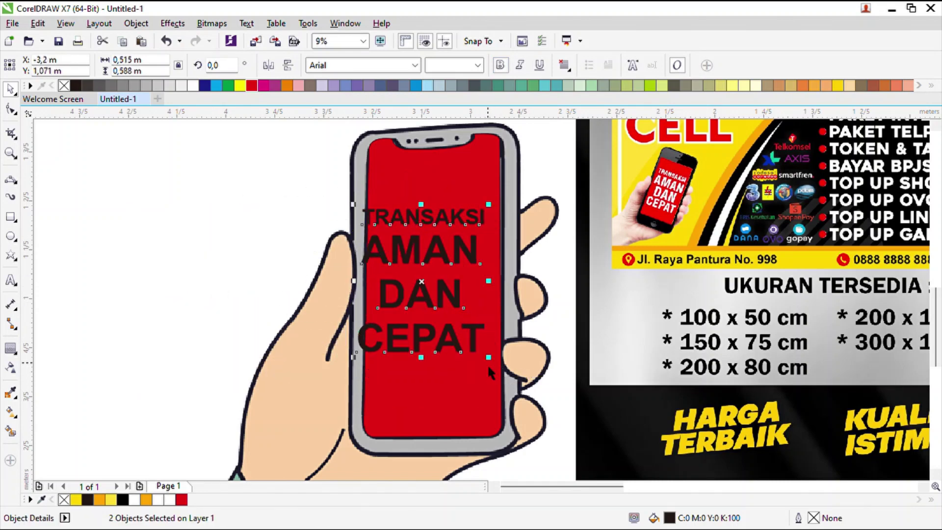
- Group the two text objects, centre them on the red screen and skew the group slightly upward on its right side
{"action": "key", "text": "ctrl+g"}
{"action": "left_click_drag", "start_coordinate": [433, 289], "coordinate": [445, 293]}
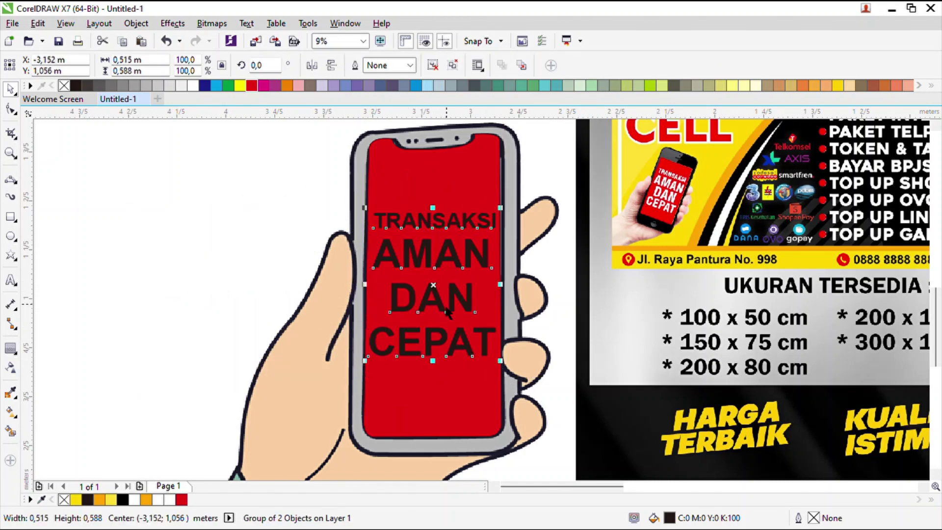
{"action": "left_click", "coordinate": [441, 295]}
{"action": "left_click_drag", "start_coordinate": [500, 363], "coordinate": [508, 355]}
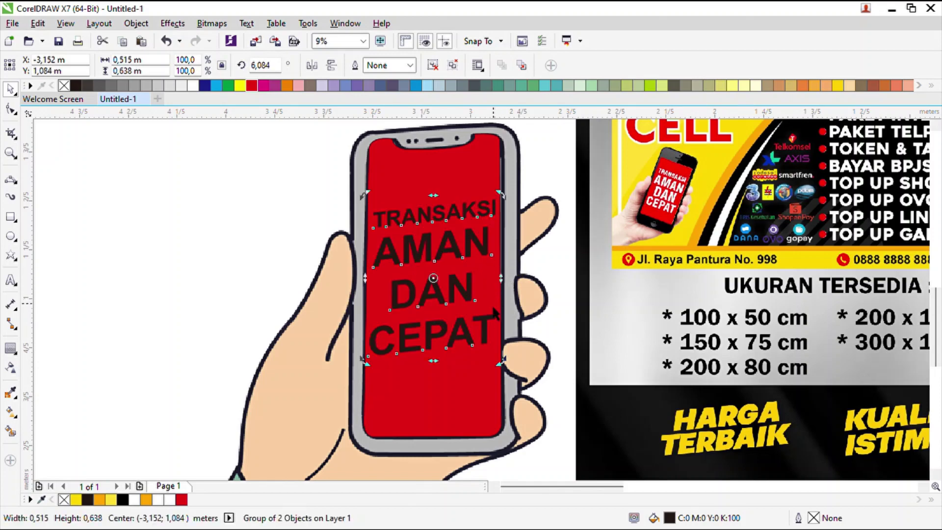
- Group the hand, phone and slogan text together and move the group onto the banner's yellow area
{"action": "scroll", "coordinate": [293, 269], "scroll_direction": "down", "scroll_amount": 5}
{"action": "left_click_drag", "start_coordinate": [349, 183], "coordinate": [481, 420]}
{"action": "key", "text": "ctrl+g"}
{"action": "left_click_drag", "start_coordinate": [439, 344], "coordinate": [712, 331]}
{"action": "scroll", "coordinate": [697, 338], "scroll_direction": "up", "scroll_amount": 2}
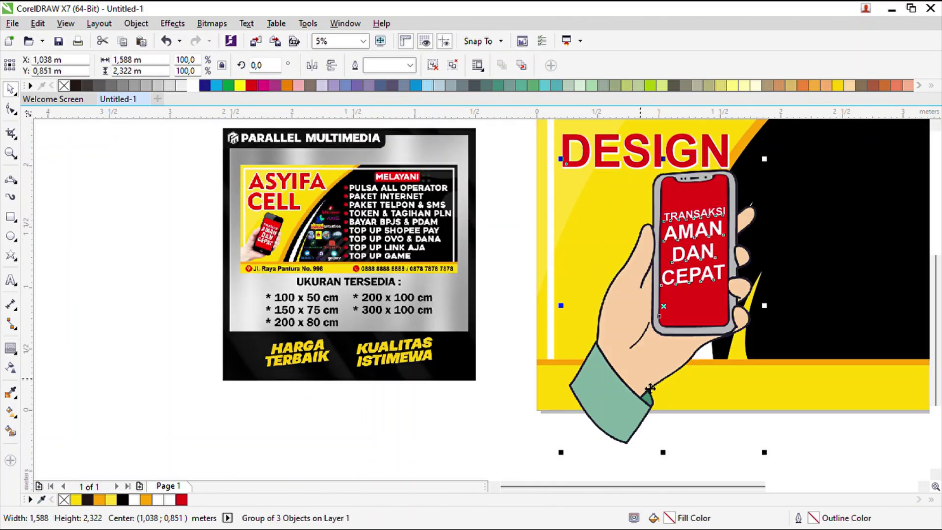
- Scale the hand-and-phone group to about 0.802 × 1.173 m and place it below the title, overlapping the banner's left edge
{"action": "scroll", "coordinate": [638, 358], "scroll_direction": "down", "scroll_amount": 2}
{"action": "scroll", "coordinate": [638, 358], "scroll_direction": "up", "scroll_amount": 2}
{"action": "left_click_drag", "start_coordinate": [696, 480], "coordinate": [574, 326]}
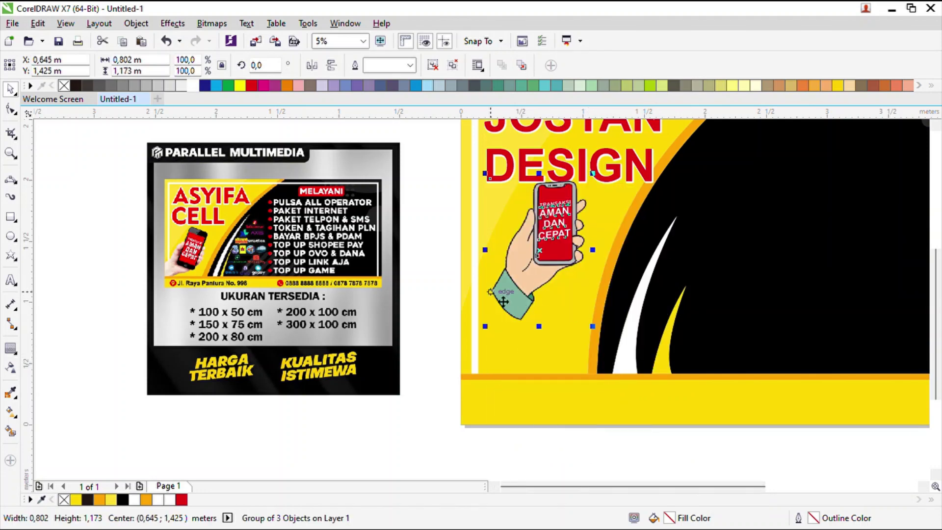
{"action": "left_click_drag", "start_coordinate": [501, 304], "coordinate": [470, 384]}
{"action": "mouse_move", "coordinate": [497, 346]}
{"action": "left_mouse_down"}
{"action": "mouse_move", "coordinate": [568, 388]}
{"action": "mouse_move", "coordinate": [524, 422]}
{"action": "mouse_move", "coordinate": [504, 332]}
{"action": "left_mouse_up"}
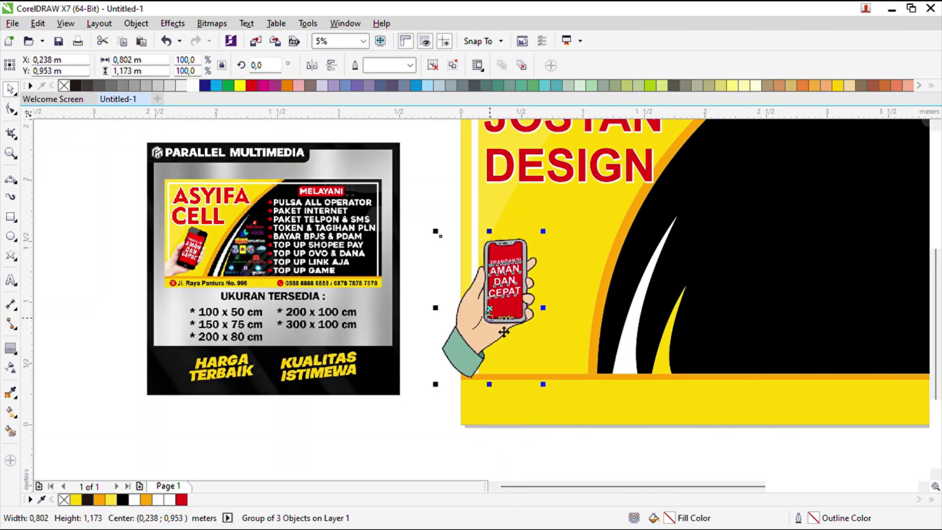
{"action": "scroll", "coordinate": [500, 370], "scroll_direction": "up", "scroll_amount": 4}
{"action": "left_click_drag", "start_coordinate": [451, 408], "coordinate": [439, 378]}
{"action": "scroll", "coordinate": [442, 382], "scroll_direction": "down", "scroll_amount": 2}
{"action": "scroll", "coordinate": [443, 368], "scroll_direction": "up", "scroll_amount": 1}
{"action": "left_click_drag", "start_coordinate": [444, 378], "coordinate": [441, 368]}
{"action": "scroll", "coordinate": [442, 372], "scroll_direction": "down", "scroll_amount": 4}
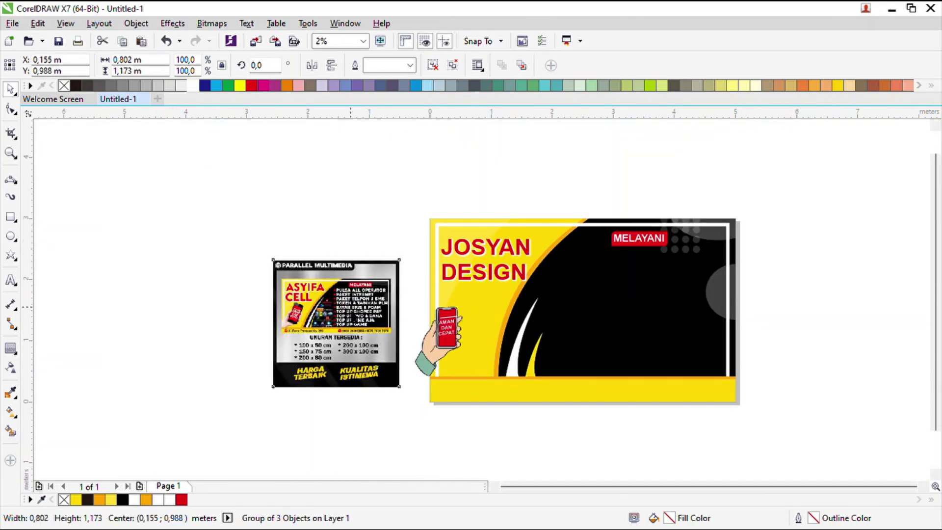
- Move the reference image onto the banner's black area and bring it to the front
{"action": "left_click_drag", "start_coordinate": [387, 327], "coordinate": [645, 314]}
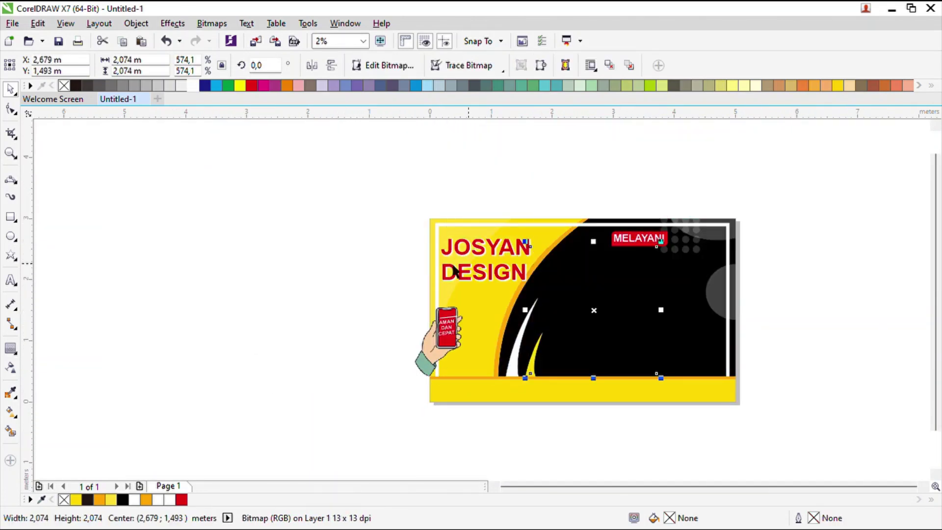
{"action": "left_click", "coordinate": [609, 68]}
{"action": "left_click", "coordinate": [424, 193]}
- Crop all objects to the 5 × 3 m banner area, cutting off the part of the hand outside it
{"action": "scroll", "coordinate": [848, 481], "scroll_direction": "down", "scroll_amount": 1}
{"action": "key", "text": "ctrl+a"}
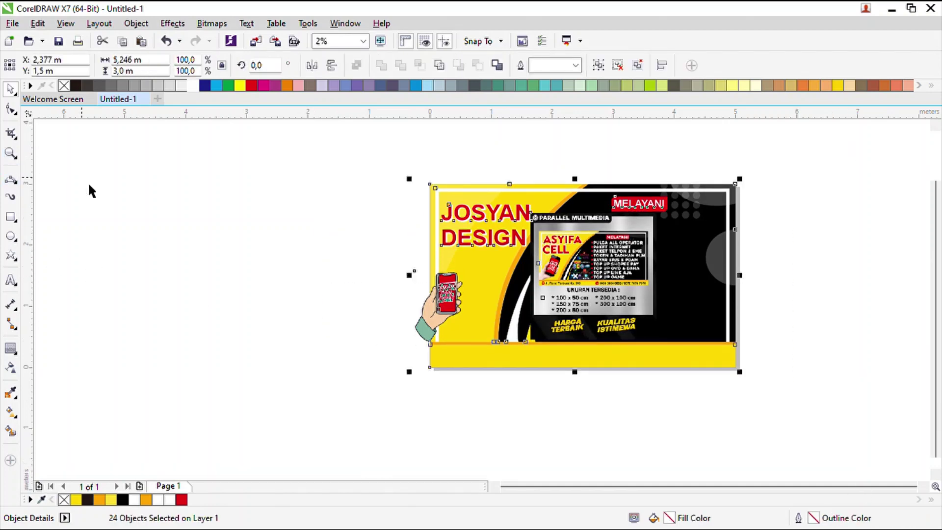
{"action": "left_click", "coordinate": [11, 133]}
{"action": "left_click_drag", "start_coordinate": [445, 187], "coordinate": [742, 381]}
{"action": "key", "text": "Return"}
{"action": "left_click", "coordinate": [11, 89]}
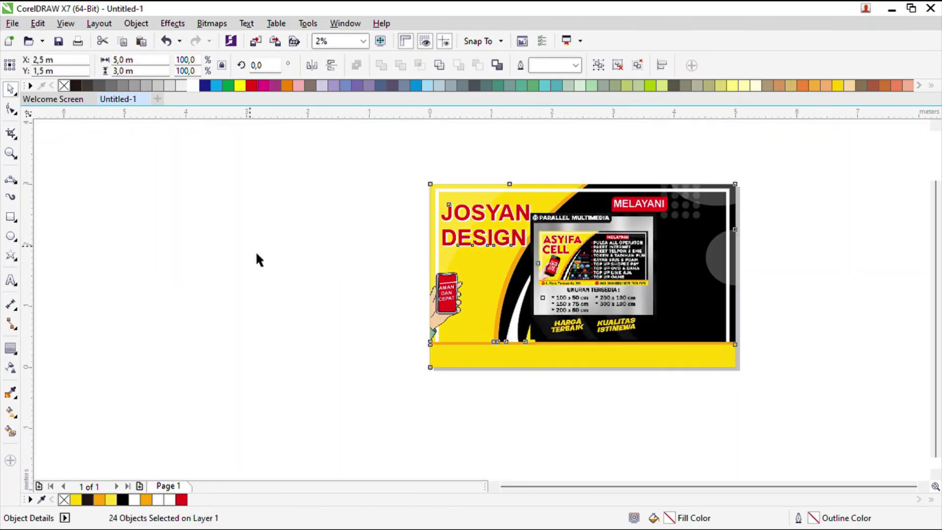
- Move the reference image back to the empty area beside the banner's left edge
{"action": "left_click", "coordinate": [257, 255]}
{"action": "scroll", "coordinate": [527, 258], "scroll_direction": "up", "scroll_amount": 1}
{"action": "left_click_drag", "start_coordinate": [593, 312], "coordinate": [87, 319]}
- Enlarge the cropped hand-and-phone illustration in the banner's lower-left yellow area
{"action": "left_click", "coordinate": [365, 332]}
{"action": "left_click", "coordinate": [365, 336]}
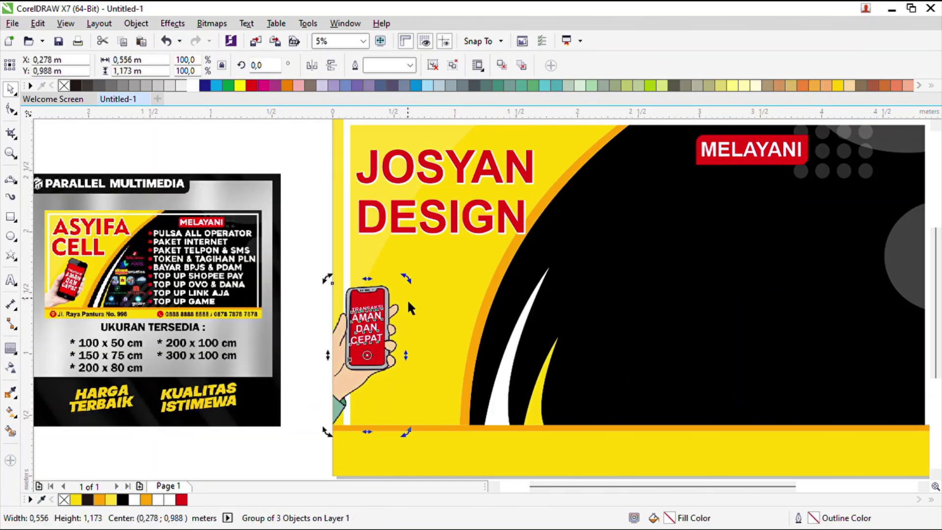
{"action": "left_click", "coordinate": [395, 307]}
{"action": "left_click_drag", "start_coordinate": [406, 278], "coordinate": [430, 251]}
{"action": "key", "text": "ctrl+z"}
{"action": "left_click", "coordinate": [288, 308]}
{"action": "left_click", "coordinate": [393, 304]}
{"action": "left_click", "coordinate": [311, 246]}
{"action": "scroll", "coordinate": [400, 290], "scroll_direction": "down", "scroll_amount": 1}
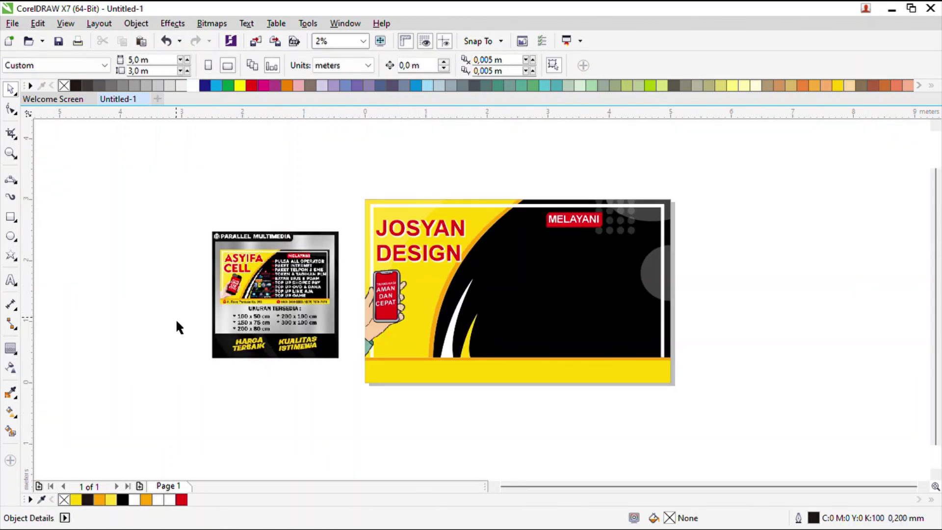
{"action": "scroll", "coordinate": [288, 314], "scroll_direction": "up", "scroll_amount": 1}
{"action": "scroll", "coordinate": [252, 281], "scroll_direction": "down", "scroll_amount": 1}
{"action": "scroll", "coordinate": [471, 252], "scroll_direction": "up", "scroll_amount": 1}
{"action": "scroll", "coordinate": [413, 244], "scroll_direction": "down", "scroll_amount": 1}
{"action": "scroll", "coordinate": [195, 221], "scroll_direction": "up", "scroll_amount": 1}
{"action": "scroll", "coordinate": [319, 225], "scroll_direction": "down", "scroll_amount": 1}
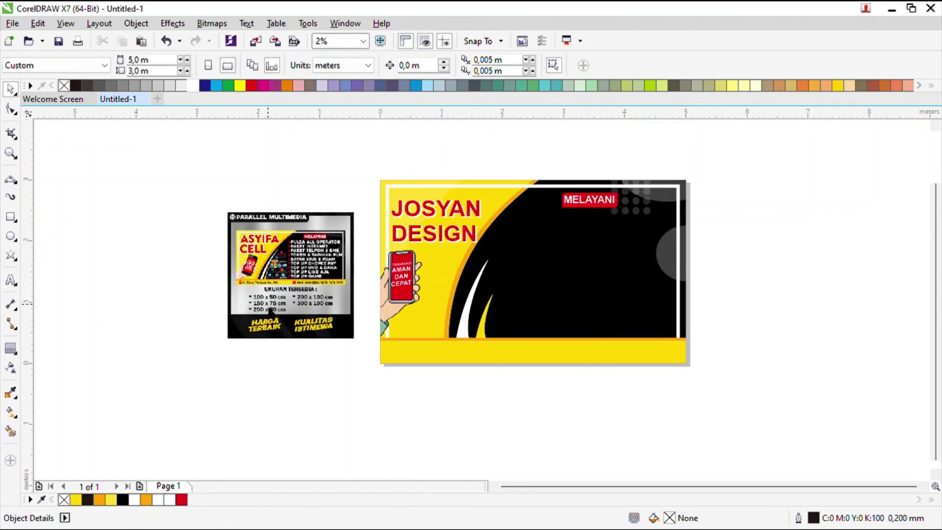
- Draw a circle about 0.025 m wide over the reference list's first red bullet and copy it onto the next two bullets
{"action": "scroll", "coordinate": [271, 311], "scroll_direction": "up", "scroll_amount": 1}
{"action": "left_click", "coordinate": [10, 235]}
{"action": "scroll", "coordinate": [424, 238], "scroll_direction": "down", "scroll_amount": 1}
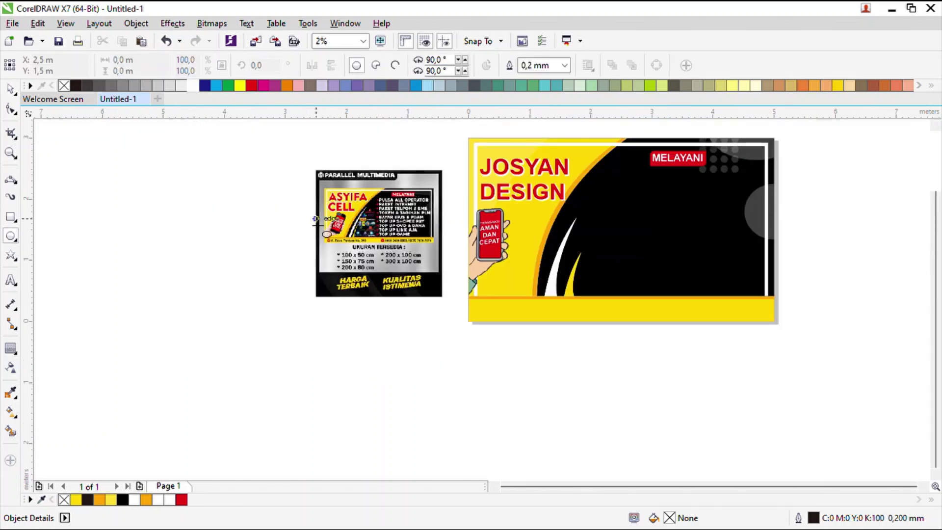
{"action": "scroll", "coordinate": [371, 212], "scroll_direction": "up", "scroll_amount": 3}
{"action": "mouse_move", "coordinate": [366, 206]}
{"action": "left_mouse_down"}
{"action": "mouse_move", "coordinate": [391, 232]}
{"action": "mouse_move", "coordinate": [384, 227]}
{"action": "mouse_move", "coordinate": [298, 259]}
{"action": "mouse_move", "coordinate": [384, 227]}
{"action": "mouse_move", "coordinate": [386, 361]}
{"action": "left_mouse_up"}
{"action": "key", "text": "space"}
{"action": "scroll", "coordinate": [435, 299], "scroll_direction": "right", "scroll_amount": 3}
{"action": "scroll", "coordinate": [437, 333], "scroll_direction": "left", "scroll_amount": 4}
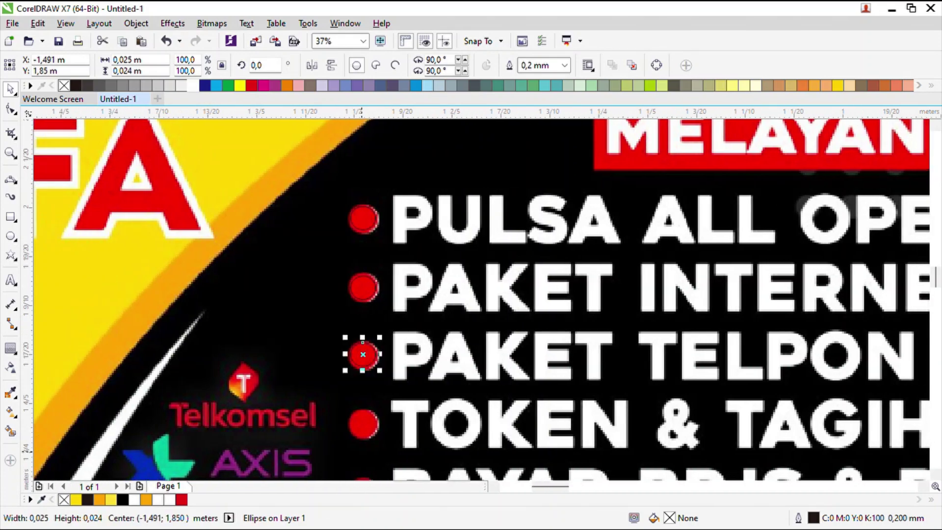
- Copy the circle onto the reference list's remaining bullets, from TOKEN & TAGIHAN PLN down to TOP UP GAME
{"action": "scroll", "coordinate": [440, 352], "scroll_direction": "down", "scroll_amount": 2}
{"action": "scroll", "coordinate": [432, 236], "scroll_direction": "up", "scroll_amount": 2}
{"action": "scroll", "coordinate": [432, 295], "scroll_direction": "down", "scroll_amount": 2}
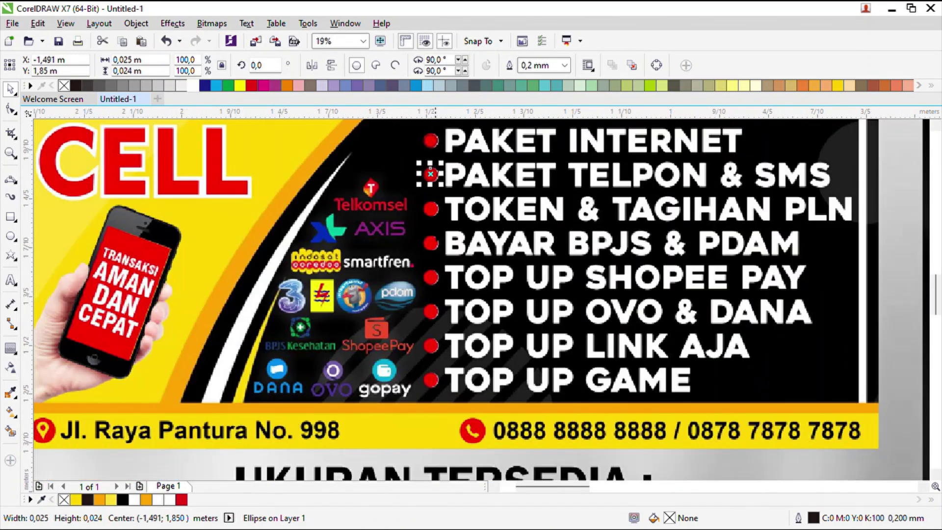
{"action": "scroll", "coordinate": [429, 166], "scroll_direction": "up", "scroll_amount": 2}
{"action": "left_click_drag", "start_coordinate": [421, 158], "coordinate": [421, 432]}
{"action": "scroll", "coordinate": [422, 434], "scroll_direction": "down", "scroll_amount": 2}
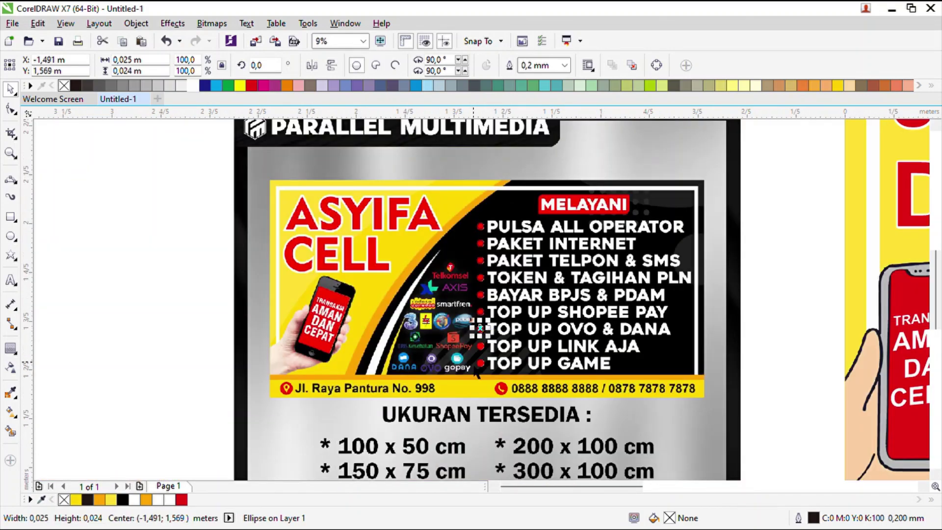
{"action": "scroll", "coordinate": [474, 342], "scroll_direction": "up", "scroll_amount": 2}
{"action": "left_click_drag", "start_coordinate": [510, 233], "coordinate": [509, 371]}
{"action": "scroll", "coordinate": [509, 371], "scroll_direction": "down", "scroll_amount": 5}
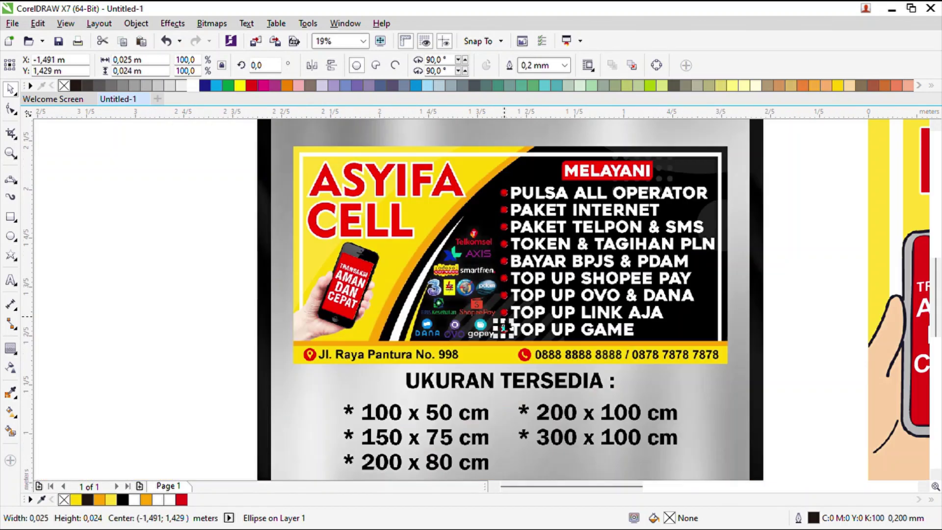
- Move the nine circles onto the banner's black area, give them a red fill without outline, and group them
{"action": "left_click_drag", "start_coordinate": [492, 268], "coordinate": [900, 306]}
{"action": "right_click", "coordinate": [62, 88]}
{"action": "scroll", "coordinate": [901, 306], "scroll_direction": "down", "scroll_amount": 2}
{"action": "scroll", "coordinate": [508, 268], "scroll_direction": "up", "scroll_amount": 2}
{"action": "left_click_drag", "start_coordinate": [375, 322], "coordinate": [471, 423]}
{"action": "key", "text": "ctrl+g"}
{"action": "scroll", "coordinate": [394, 309], "scroll_direction": "down", "scroll_amount": 1}
{"action": "scroll", "coordinate": [432, 209], "scroll_direction": "up", "scroll_amount": 1}
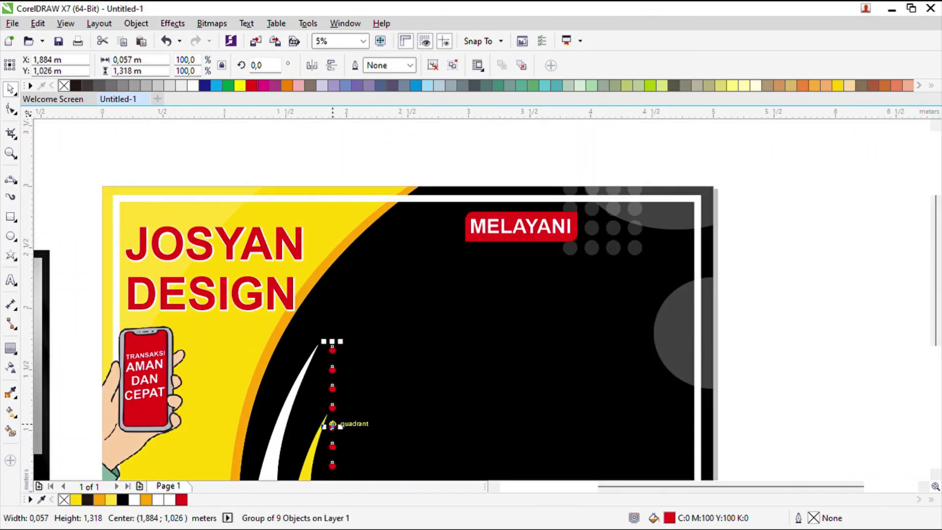
- Enlarge the bullet group to about 0.082 × 1.88 m and place it in the black area, left of and below MELAYANI
{"action": "left_click_drag", "start_coordinate": [332, 424], "coordinate": [394, 334]}
{"action": "scroll", "coordinate": [394, 334], "scroll_direction": "down", "scroll_amount": 2}
{"action": "left_click_drag", "start_coordinate": [431, 372], "coordinate": [463, 422]}
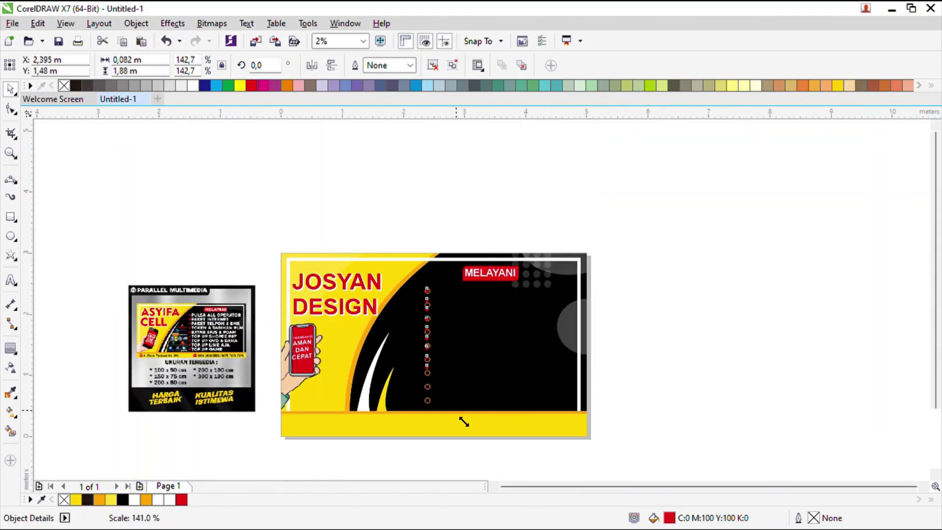
{"action": "scroll", "coordinate": [416, 359], "scroll_direction": "up", "scroll_amount": 2}
{"action": "left_click_drag", "start_coordinate": [439, 331], "coordinate": [439, 319]}
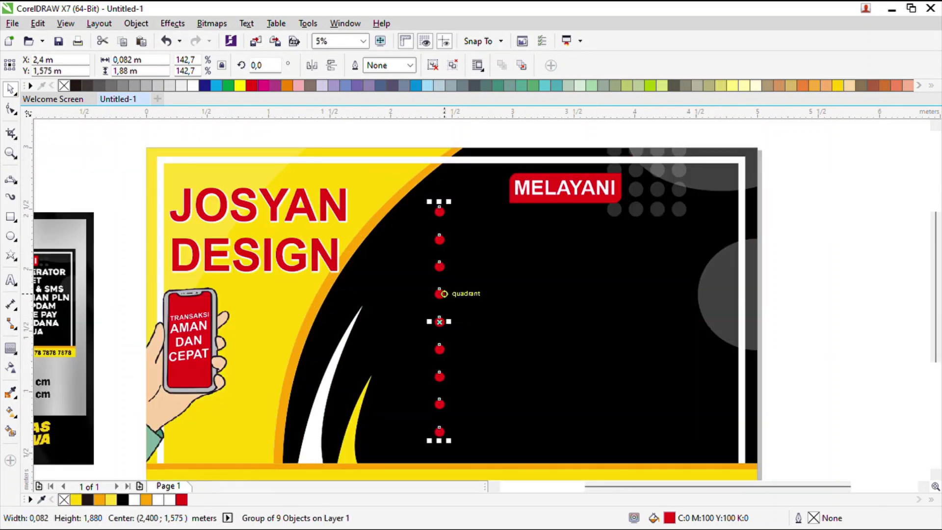
{"action": "scroll", "coordinate": [439, 319], "scroll_direction": "down", "scroll_amount": 2}
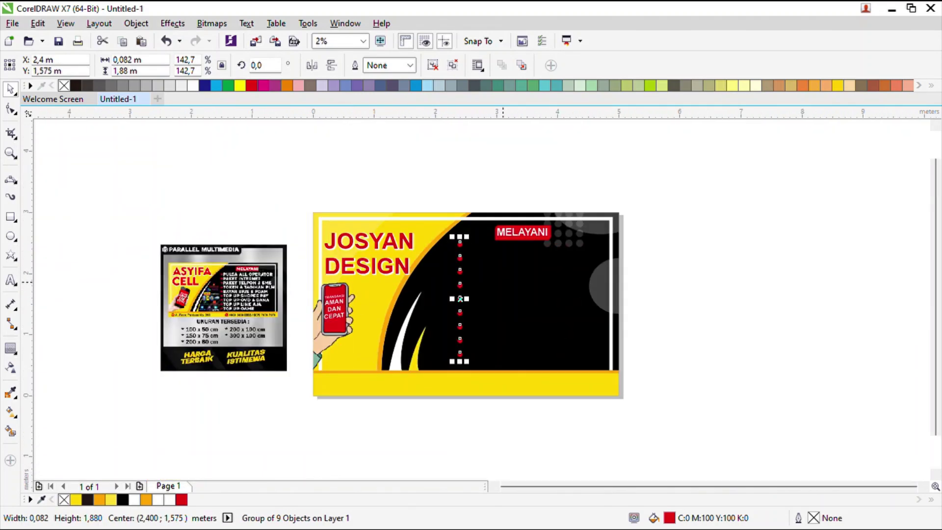
{"action": "left_click", "coordinate": [503, 282]}
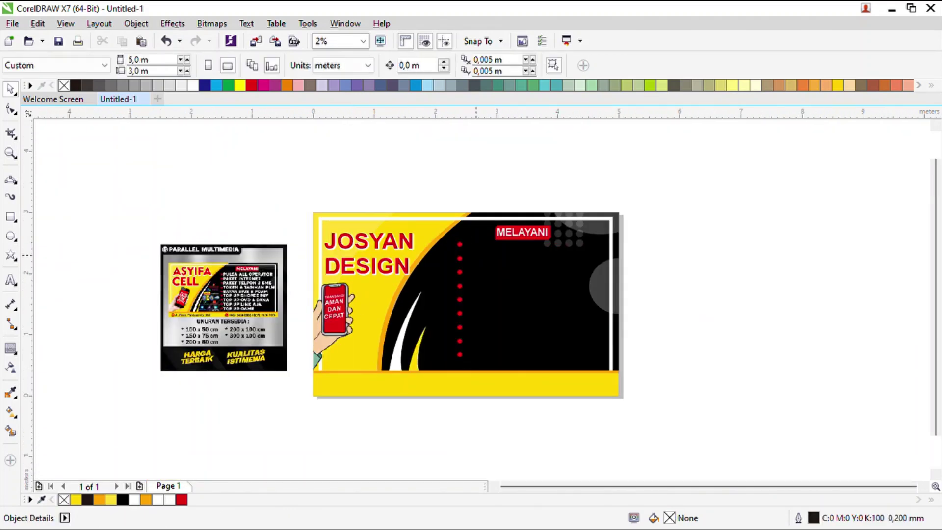
- Move the red bullet group slightly left and down so its centre sits at about X 2.332 m, Y 1.484 m
{"action": "scroll", "coordinate": [475, 244], "scroll_direction": "up", "scroll_amount": 1}
{"action": "left_click", "coordinate": [446, 248]}
{"action": "scroll", "coordinate": [456, 267], "scroll_direction": "down", "scroll_amount": 1}
{"action": "scroll", "coordinate": [450, 363], "scroll_direction": "up", "scroll_amount": 2}
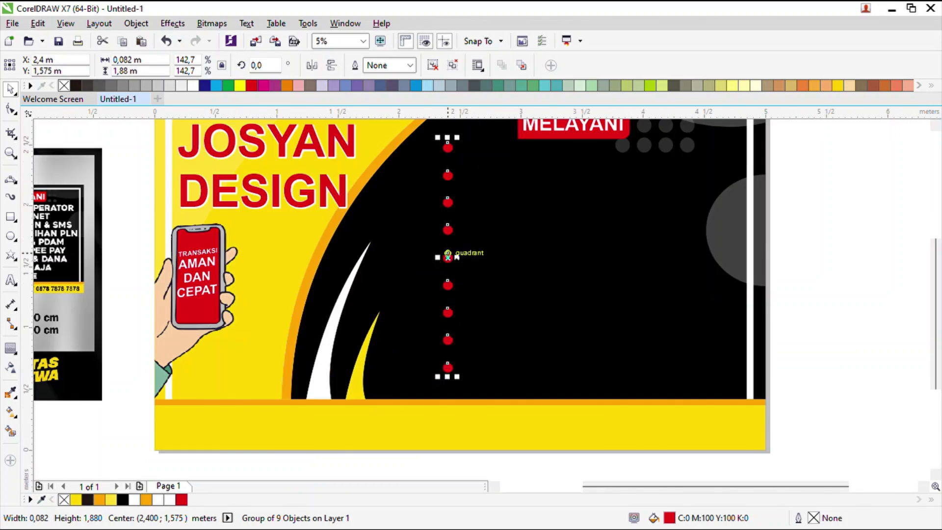
{"action": "left_click_drag", "start_coordinate": [446, 255], "coordinate": [440, 268]}
{"action": "key", "text": "Escape"}
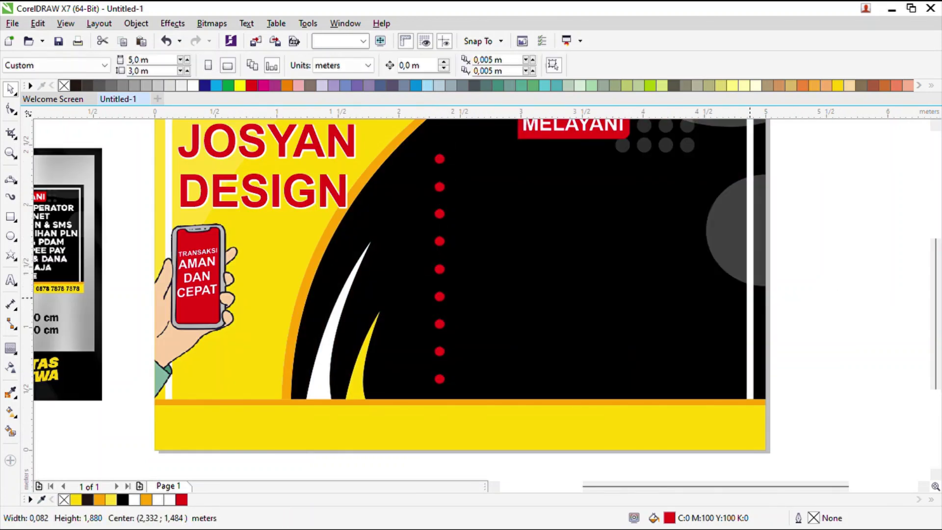
- Start a text with the letter S beside the first bullet, enlarge it to about 953 pt and fill it white
{"action": "key", "text": "F8"}
{"action": "left_click", "coordinate": [460, 161]}
{"action": "type", "text": "P"}
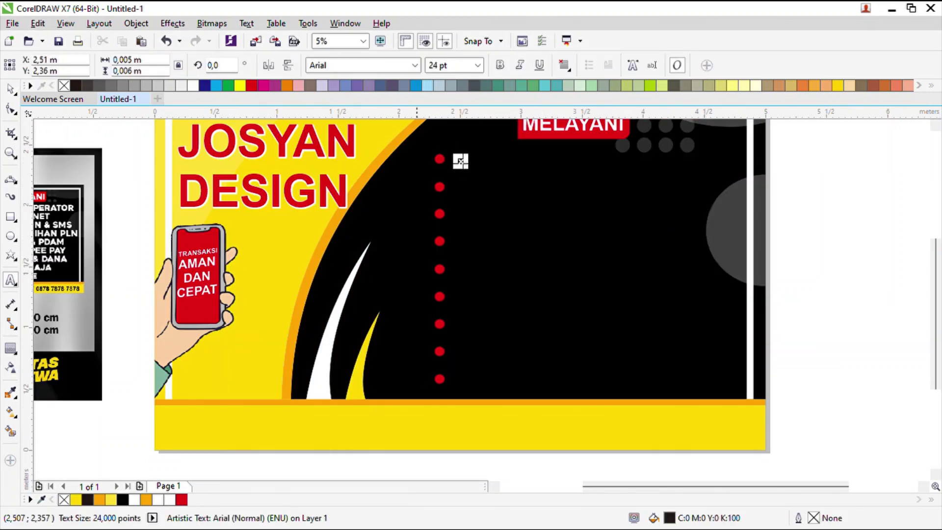
{"action": "left_click_drag", "start_coordinate": [467, 167], "coordinate": [489, 197]}
{"action": "left_click", "coordinate": [193, 86]}
{"action": "left_click", "coordinate": [10, 89]}
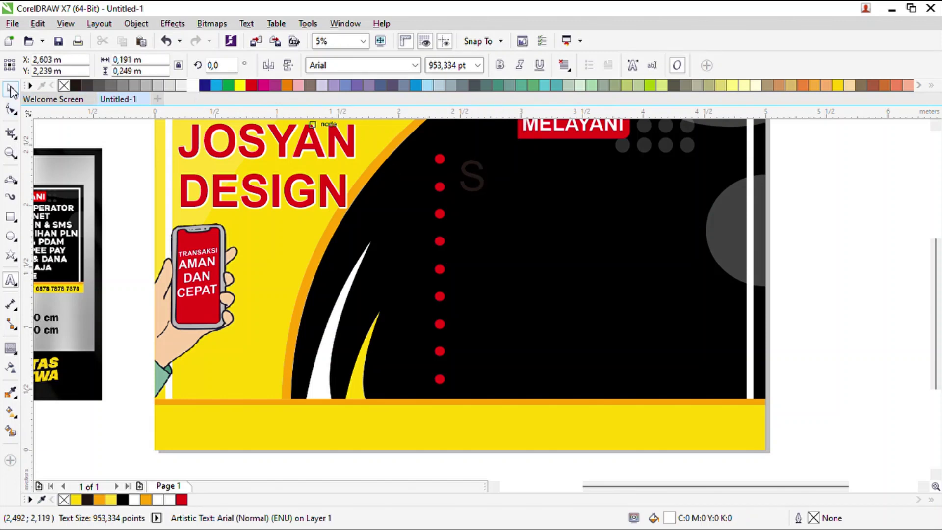
{"action": "left_click", "coordinate": [193, 87]}
- Complete the first service item as SPANDUK/XBANNER and reduce the text size to about 441 pt
{"action": "left_click", "coordinate": [11, 280]}
{"action": "type", "text": "P"}
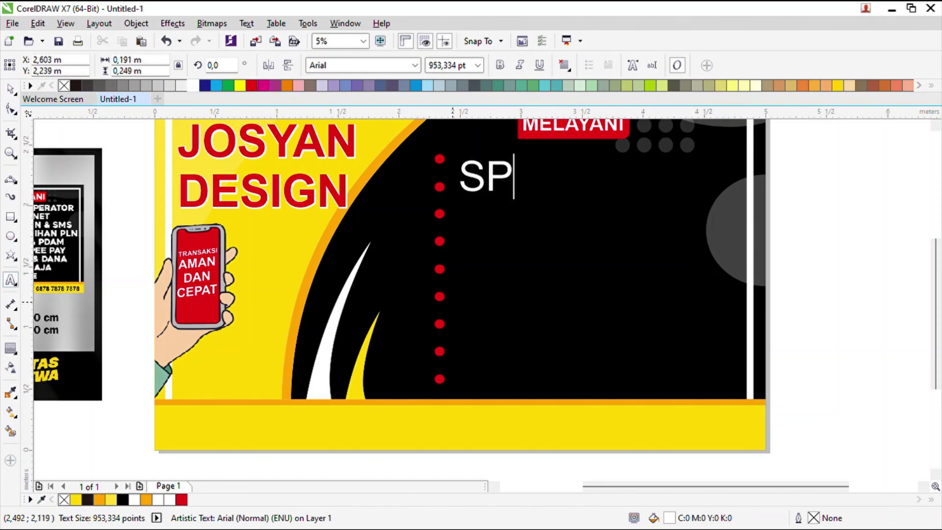
{"action": "type", "text": "ANDUK"}
{"action": "left_click_drag", "start_coordinate": [657, 197], "coordinate": [555, 197]}
{"action": "type", "text": "/XBANNER"}
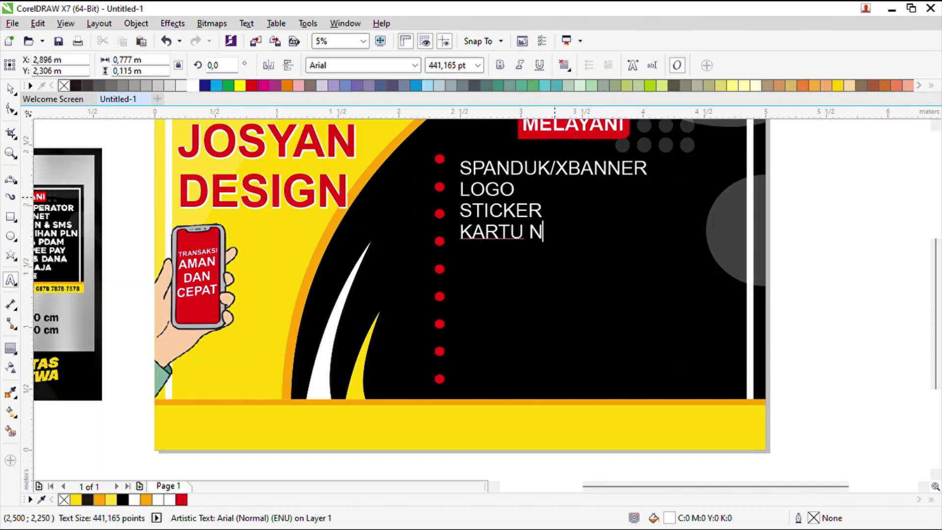
- Add the lines LOGO, STICKER, KARTU NAMA/UNDANGAN, BROUSUR, CV, POSTER, BAJU and COVER MAKANAN below SPANDUK/XBANNER
{"action": "type", "text": "AMA/UNDANGAN"}
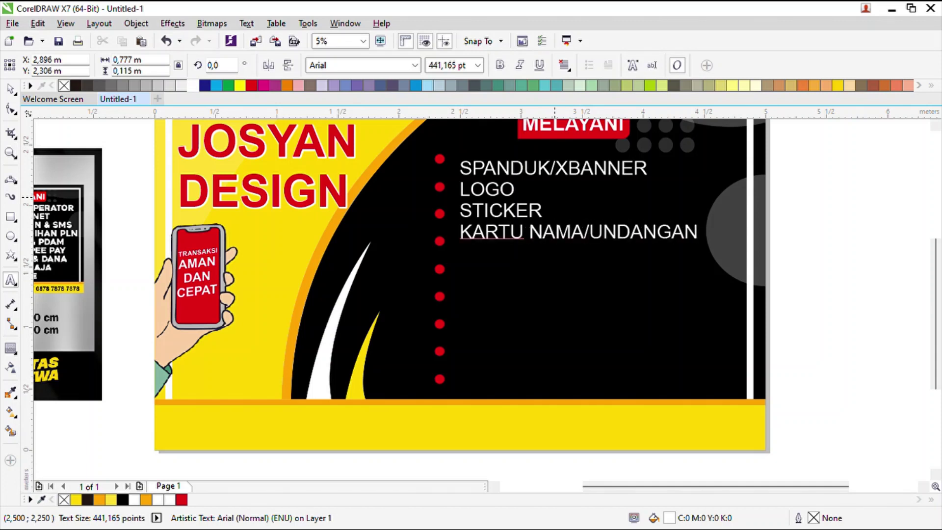
{"action": "key", "text": "Return"}
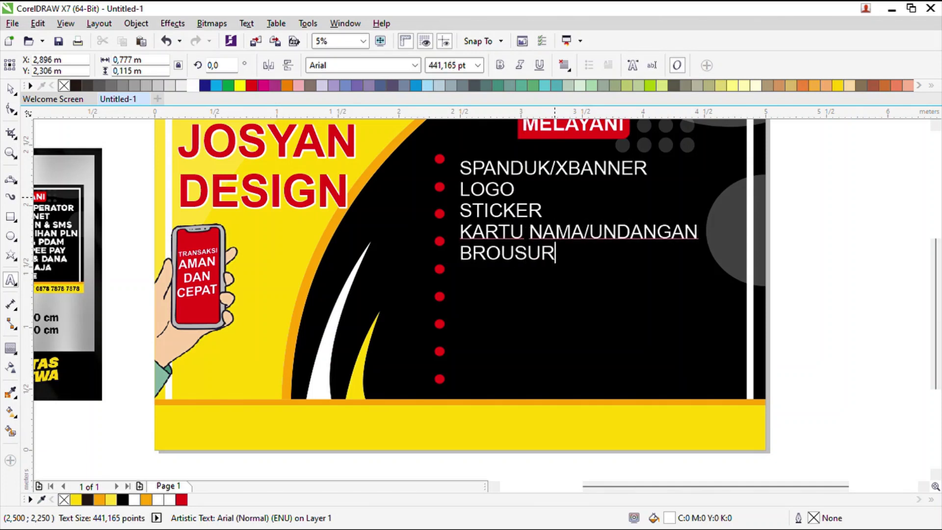
{"action": "key", "text": "Escape"}
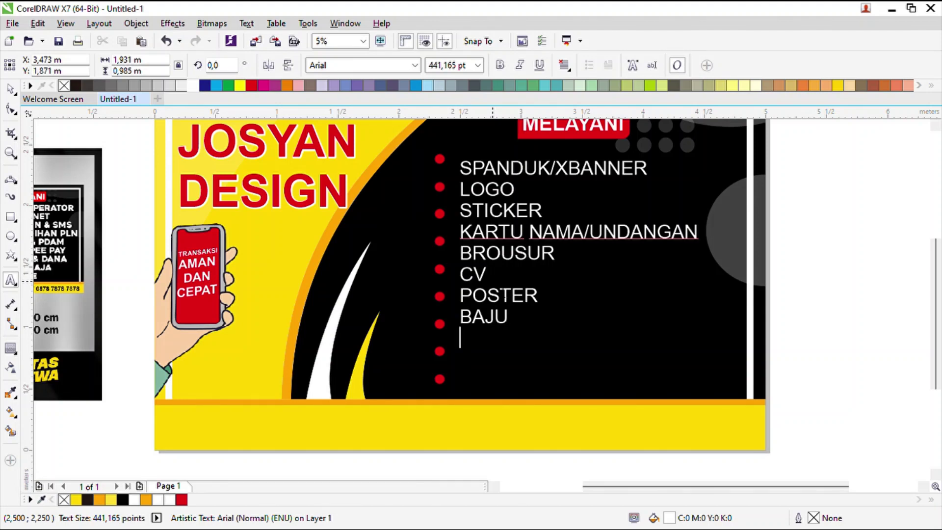
{"action": "type", "text": "MAKANAN"}
{"action": "key", "text": "Return"}
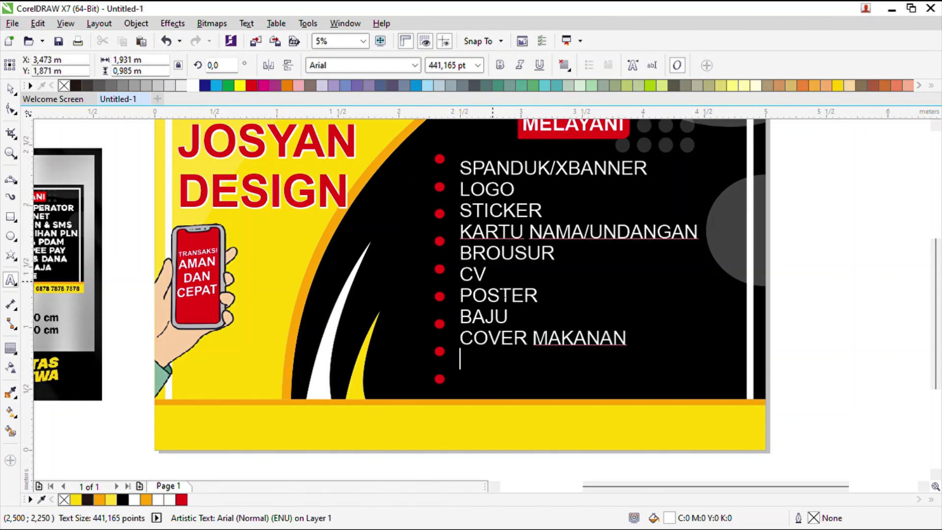
{"action": "type", "text": "COVER BUKU"}
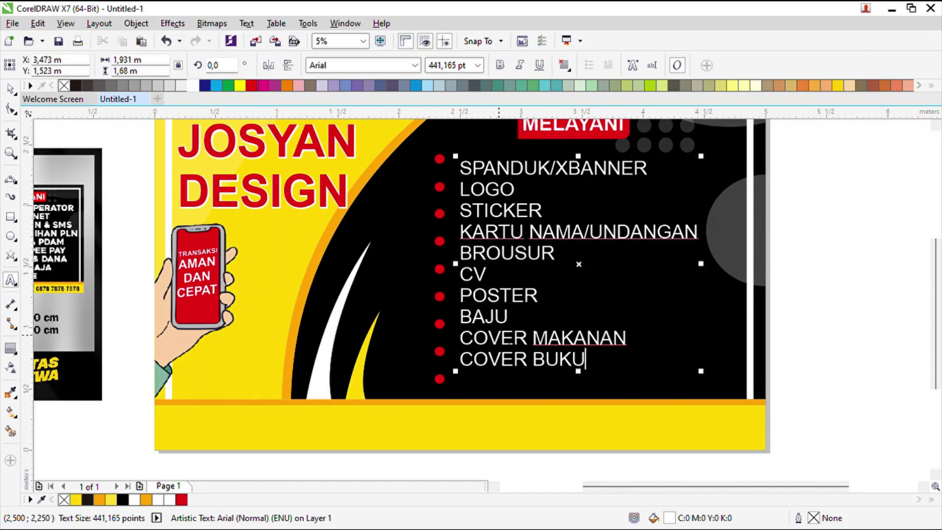
{"action": "key", "text": "BackSpace"}
{"action": "key", "text": "BackSpace"}
{"action": "key", "text": "BackSpace"}
{"action": "key", "text": "BackSpace"}
{"action": "key", "text": "BackSpace"}
{"action": "key", "text": "BackSpace"}
{"action": "key", "text": "BackSpace"}
{"action": "key", "text": "BackSpace"}
{"action": "key", "text": "BackSpace"}
{"action": "key", "text": "BackSpace"}
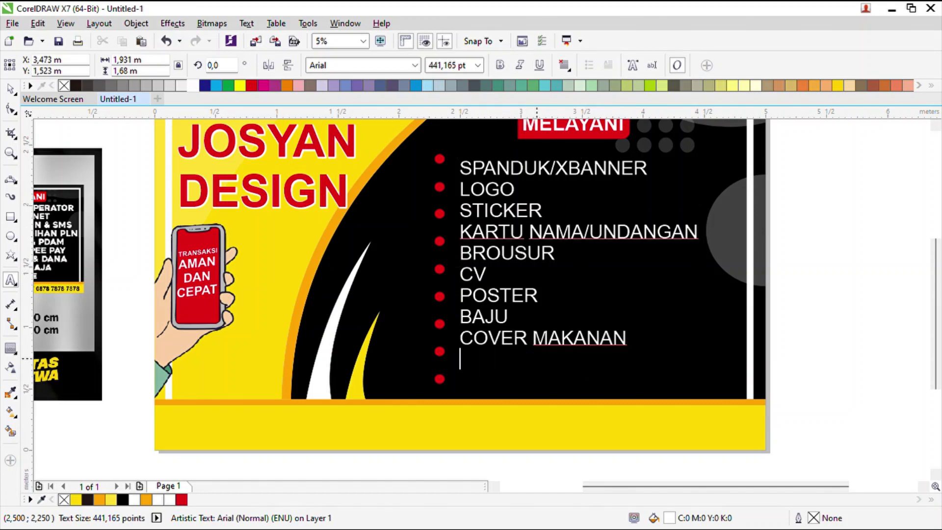
- Extend the last item to COVER MAKANAN/BUKU and move the list so its first line is level with the first bullet
{"action": "key", "text": "BackSpace"}
{"action": "type", "text": "/BUKU"}
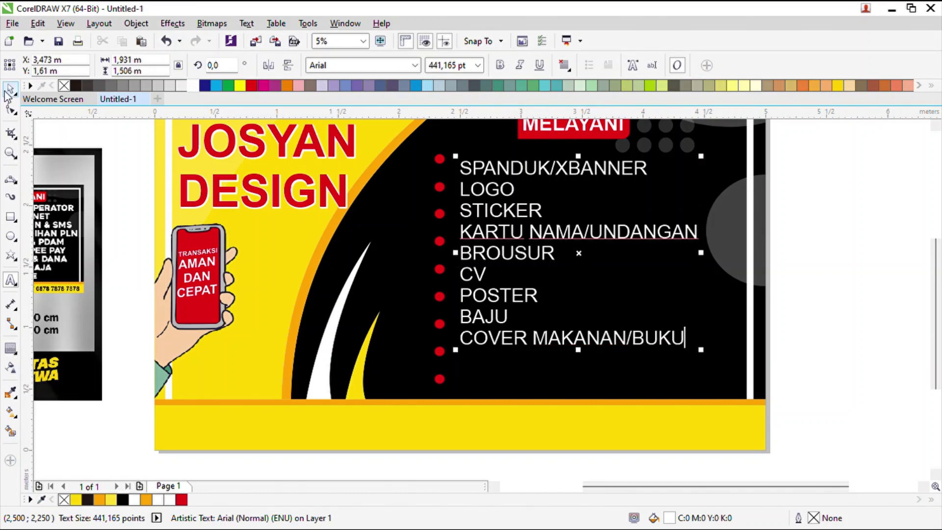
{"action": "left_click", "coordinate": [11, 90]}
{"action": "scroll", "coordinate": [490, 192], "scroll_direction": "up", "scroll_amount": 1}
{"action": "left_click_drag", "start_coordinate": [478, 190], "coordinate": [474, 176]}
{"action": "scroll", "coordinate": [474, 175], "scroll_direction": "down", "scroll_amount": 2}
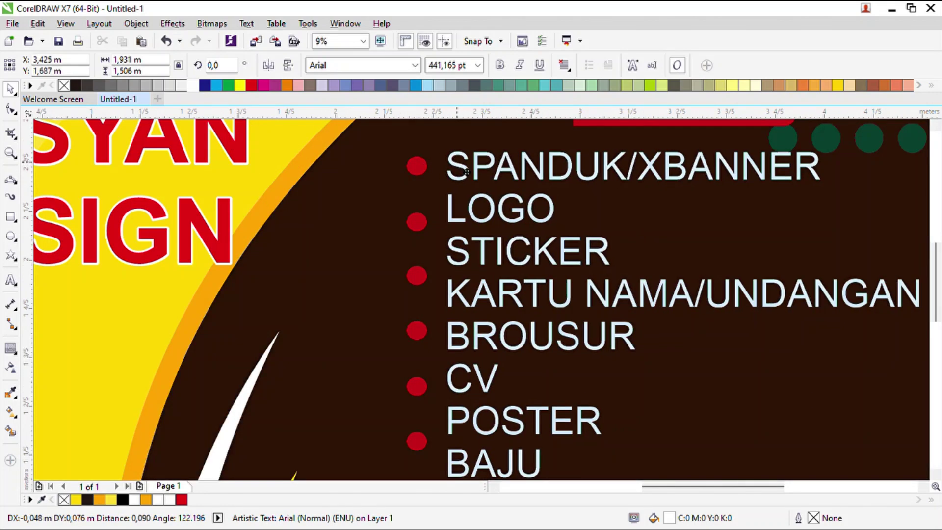
- Widen the service list's line spacing until each of the nine lines is level with its red bullet
{"action": "key", "text": "F10"}
{"action": "left_click_drag", "start_coordinate": [452, 349], "coordinate": [462, 409]}
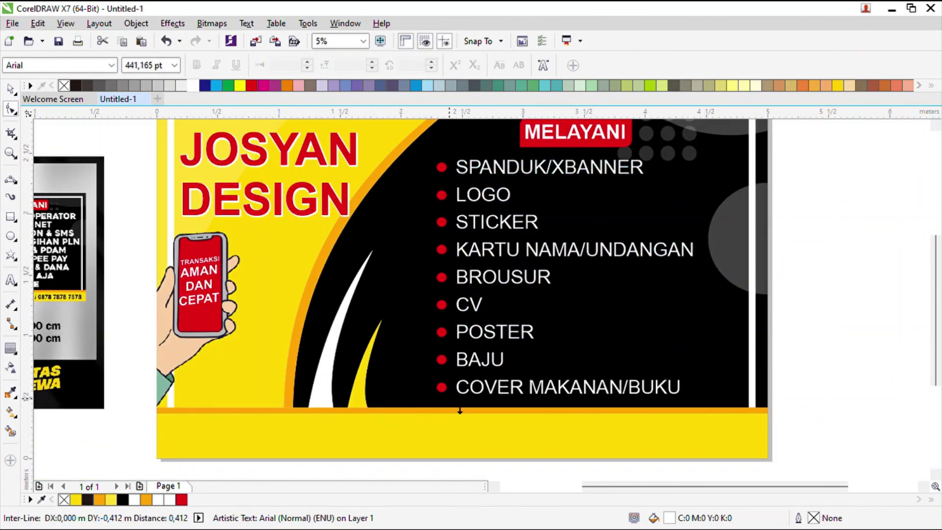
{"action": "left_click", "coordinate": [10, 90]}
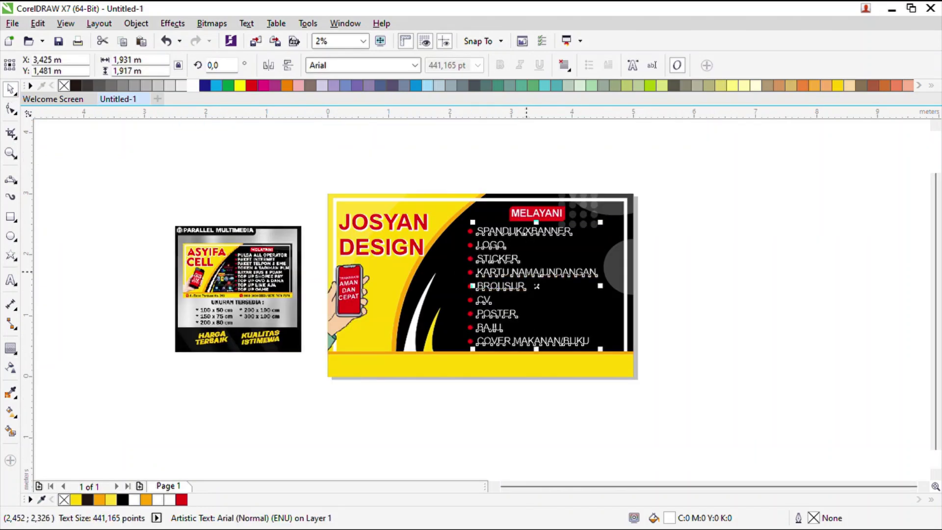
{"action": "scroll", "coordinate": [480, 167], "scroll_direction": "down", "scroll_amount": 1}
{"action": "left_click", "coordinate": [676, 167]}
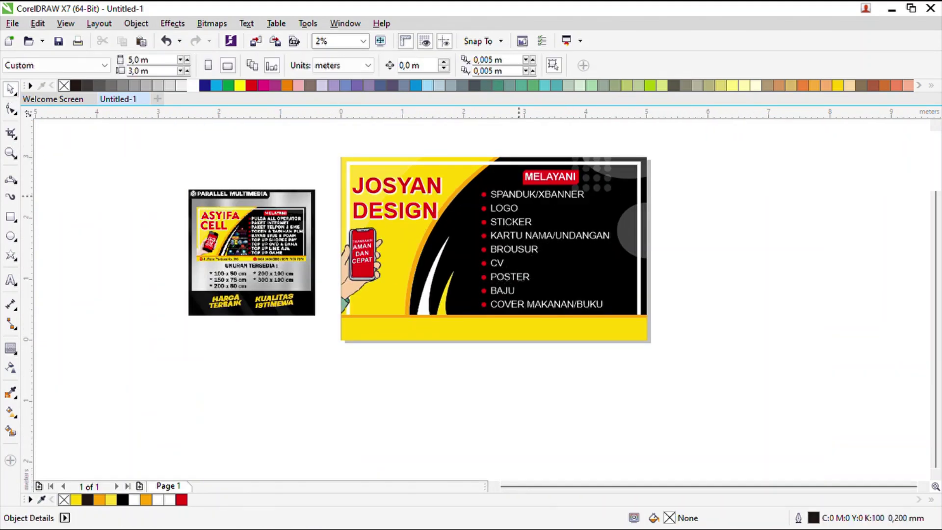
- Make the service list text bold and deselect it
{"action": "left_click", "coordinate": [574, 195]}
{"action": "left_click", "coordinate": [500, 65]}
{"action": "key", "text": "Escape"}
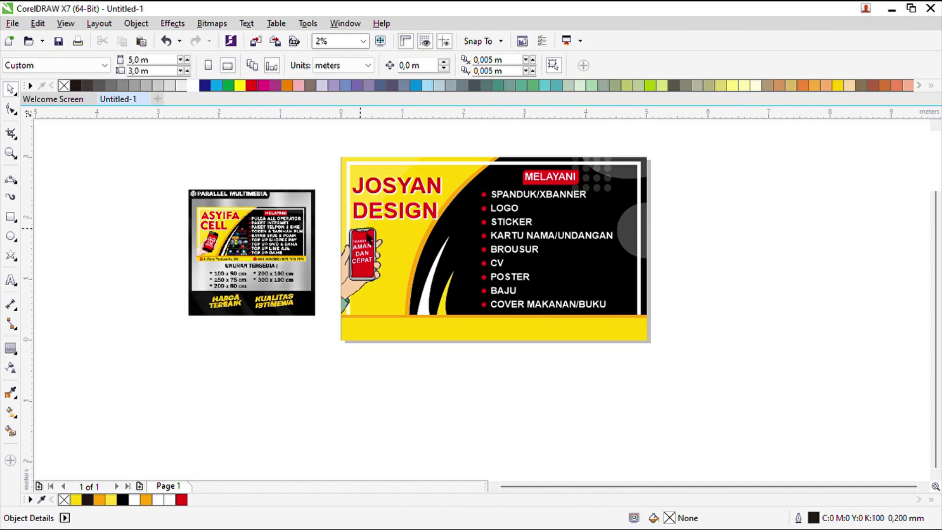
{"action": "scroll", "coordinate": [351, 260], "scroll_direction": "up", "scroll_amount": 2}
{"action": "scroll", "coordinate": [160, 279], "scroll_direction": "up", "scroll_amount": 1}
{"action": "left_click_drag", "start_coordinate": [159, 279], "coordinate": [632, 250]}
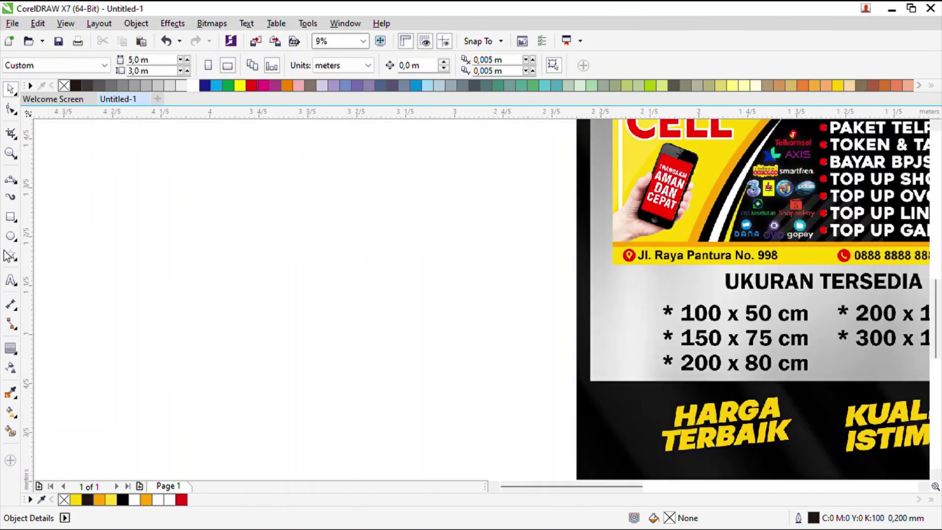
{"action": "left_click", "coordinate": [11, 236]}
{"action": "mouse_move", "coordinate": [272, 221]}
{"action": "left_mouse_down"}
{"action": "mouse_move", "coordinate": [372, 330]}
{"action": "mouse_move", "coordinate": [385, 328]}
{"action": "left_mouse_up"}
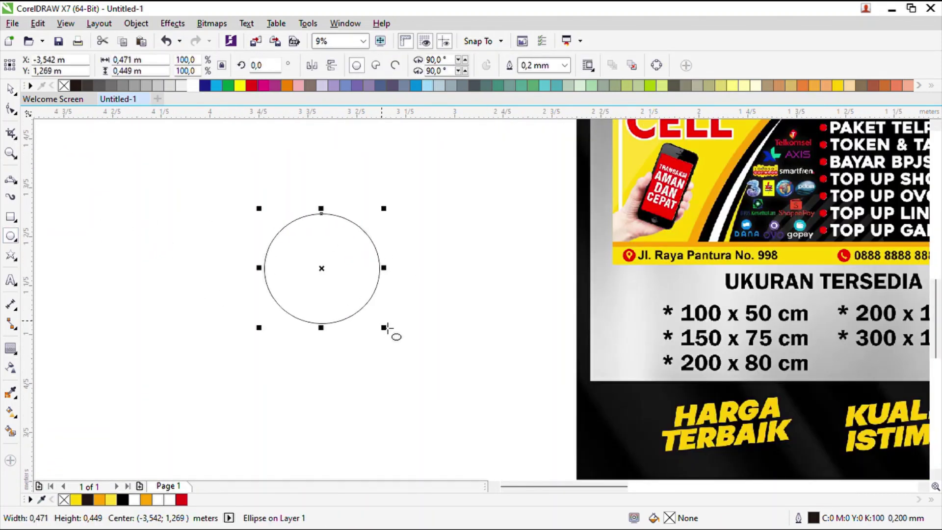
{"action": "key", "text": "ctrl+z"}
- Draw a rectangle about 0.562 × 0.683 m left of the reference image and round all its corners except the lower-right to 0.281 m
{"action": "key", "text": "F6"}
{"action": "mouse_move", "coordinate": [176, 231]}
{"action": "left_mouse_down"}
{"action": "mouse_move", "coordinate": [315, 338]}
{"action": "mouse_move", "coordinate": [305, 360]}
{"action": "mouse_move", "coordinate": [313, 395]}
{"action": "left_mouse_up"}
{"action": "left_click", "coordinate": [10, 109]}
{"action": "left_click_drag", "start_coordinate": [167, 221], "coordinate": [229, 221]}
{"action": "left_click_drag", "start_coordinate": [303, 387], "coordinate": [235, 386]}
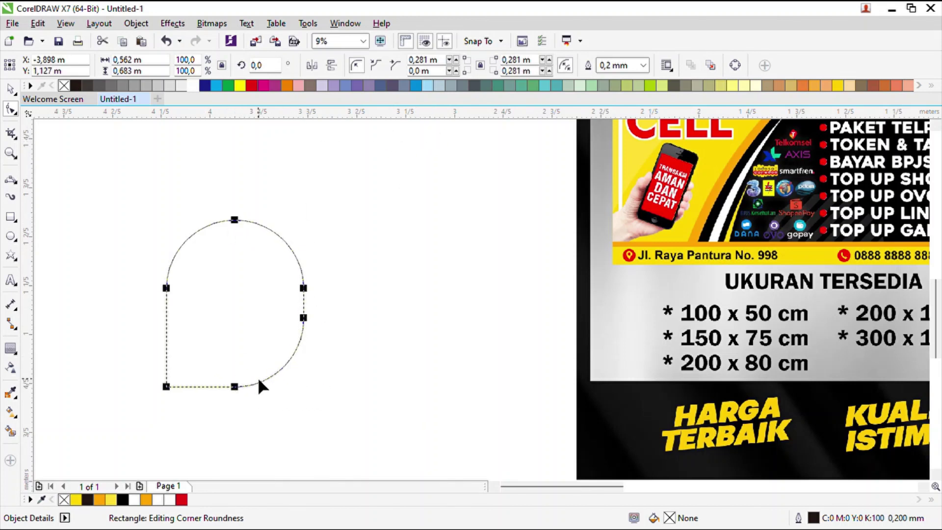
{"action": "left_click_drag", "start_coordinate": [235, 387], "coordinate": [341, 387]}
{"action": "left_click_drag", "start_coordinate": [167, 387], "coordinate": [259, 277]}
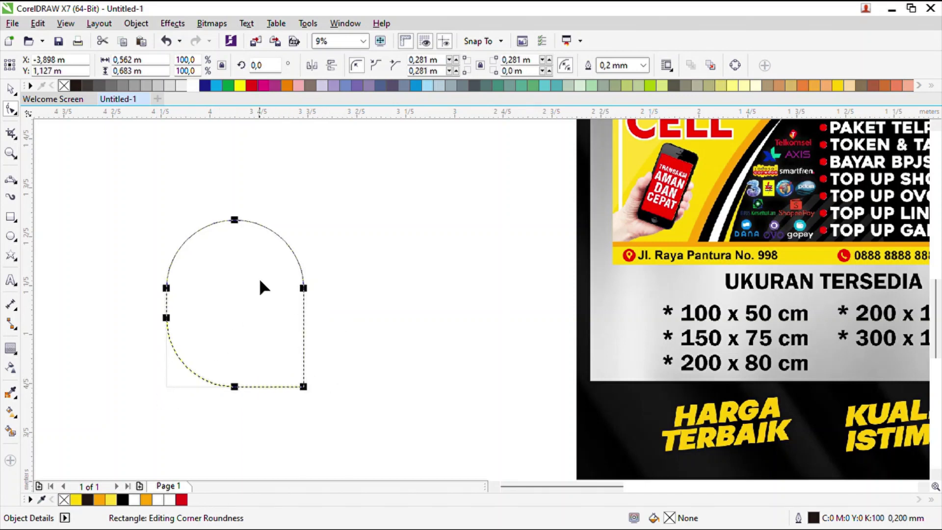
- Undo the latest corner changes and round the rectangle's upper-right corner, keeping its lower-left corner sharp
{"action": "key", "text": "ctrl+z"}
{"action": "key", "text": "ctrl+z"}
{"action": "key", "text": "ctrl+shift+z"}
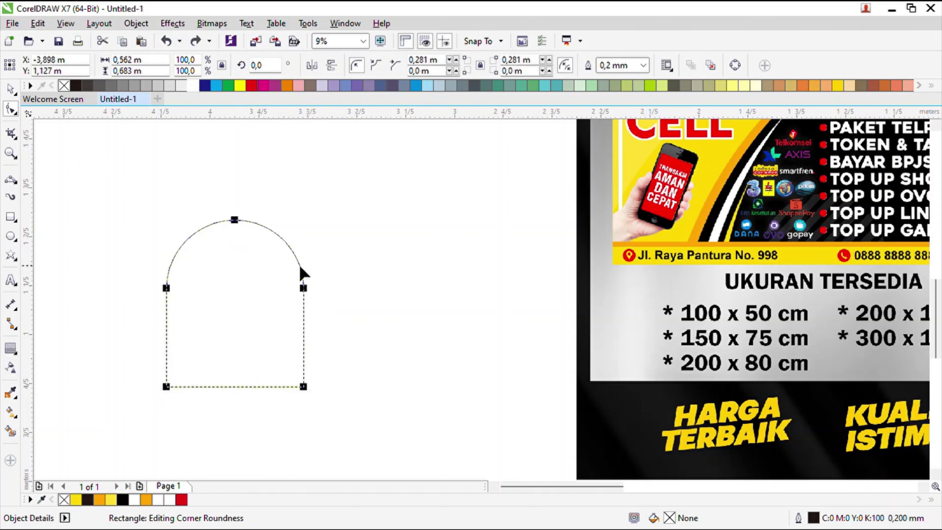
{"action": "key", "text": "ctrl+shift+z"}
{"action": "key", "text": "ctrl+shift+z"}
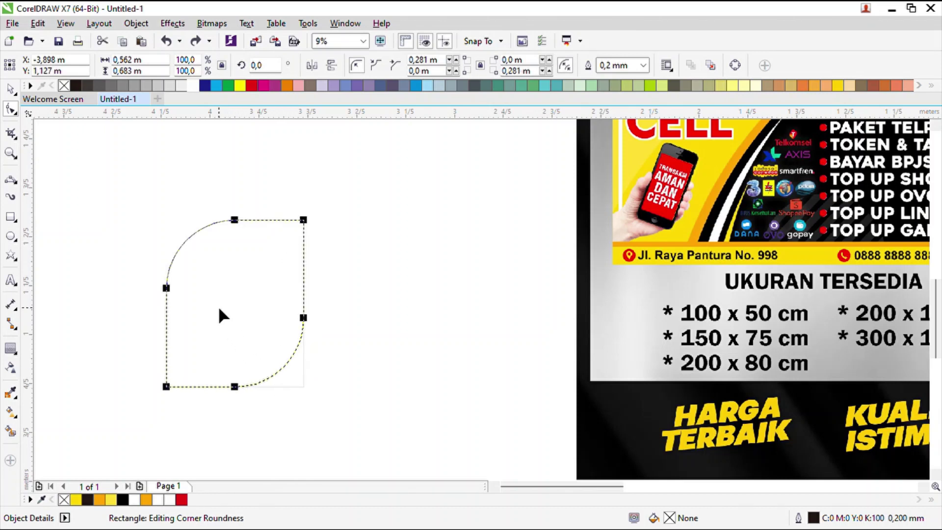
{"action": "left_click_drag", "start_coordinate": [300, 227], "coordinate": [216, 294]}
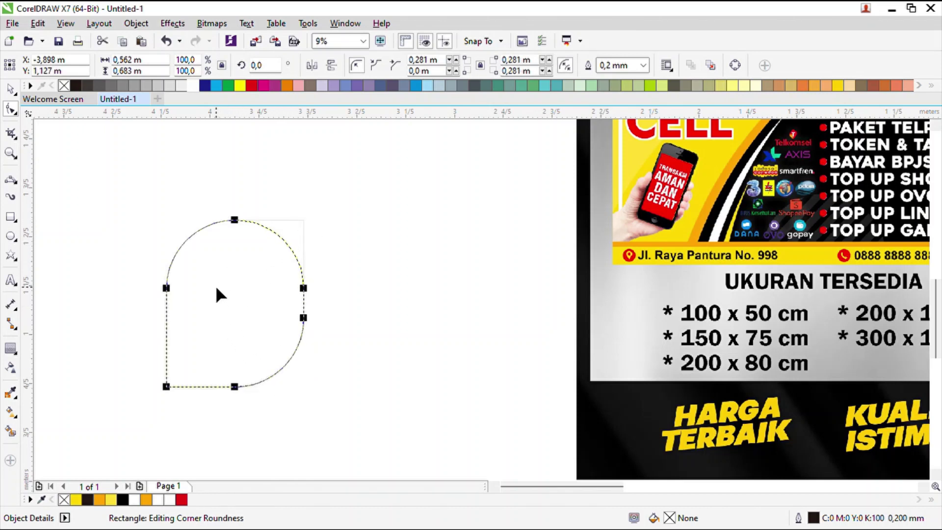
- Try mirroring the rounded rectangle horizontally and vertically, and undo the mirroring
{"action": "left_click", "coordinate": [312, 65]}
{"action": "left_click", "coordinate": [332, 65]}
{"action": "left_click", "coordinate": [313, 65]}
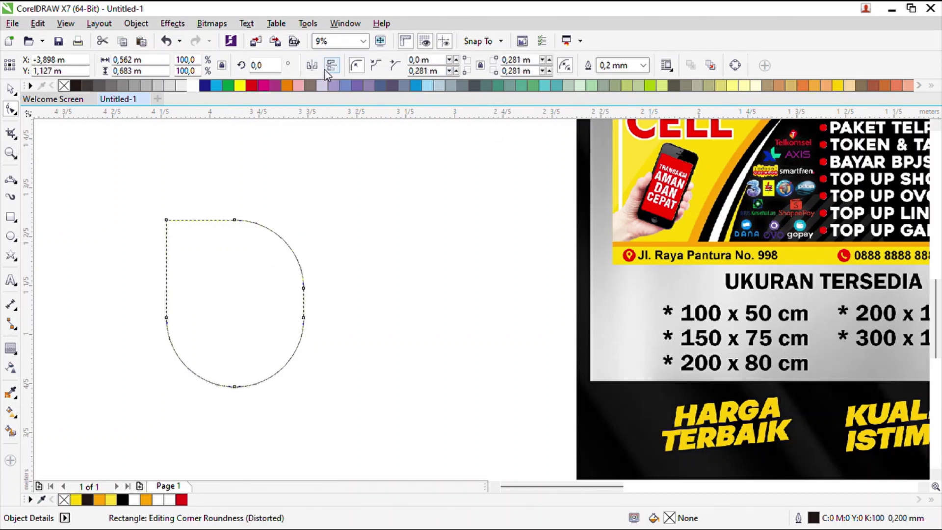
{"action": "left_click", "coordinate": [313, 65]}
{"action": "left_click", "coordinate": [333, 65]}
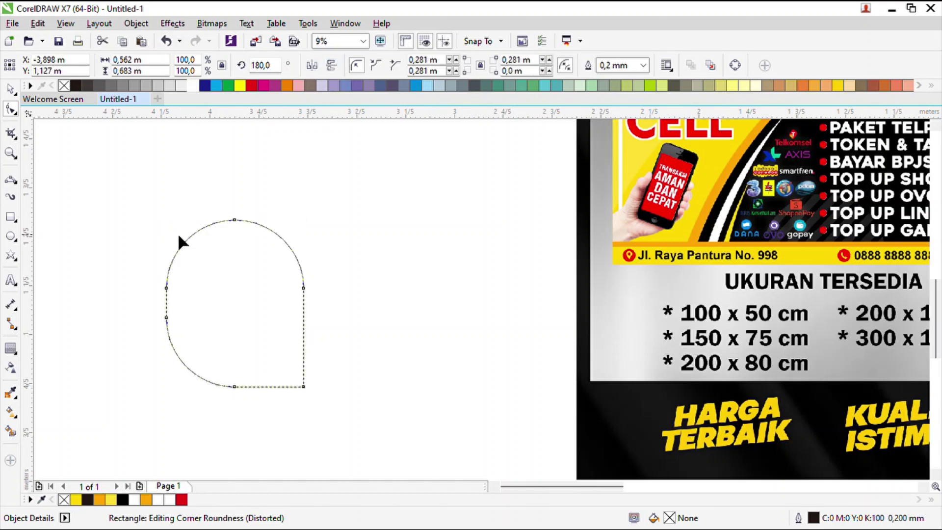
{"action": "key", "text": "ctrl+z"}
{"action": "key", "text": "ctrl+z"}
{"action": "key", "text": "ctrl+z"}
{"action": "key", "text": "ctrl+z"}
- Round the rectangle's upper-right and lower-left corners to 0.281 m, leaving the lower-right corner sharp
{"action": "left_click_drag", "start_coordinate": [308, 314], "coordinate": [298, 366]}
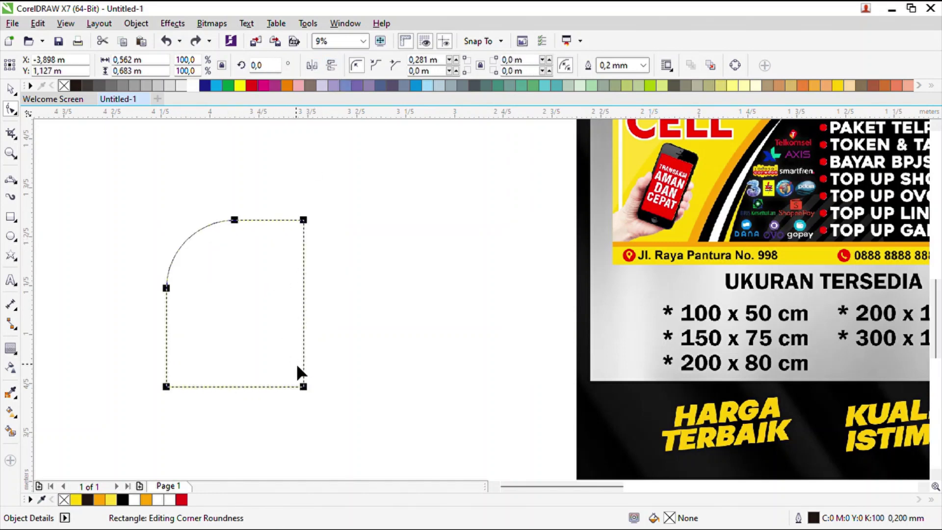
{"action": "left_click_drag", "start_coordinate": [303, 221], "coordinate": [235, 273]}
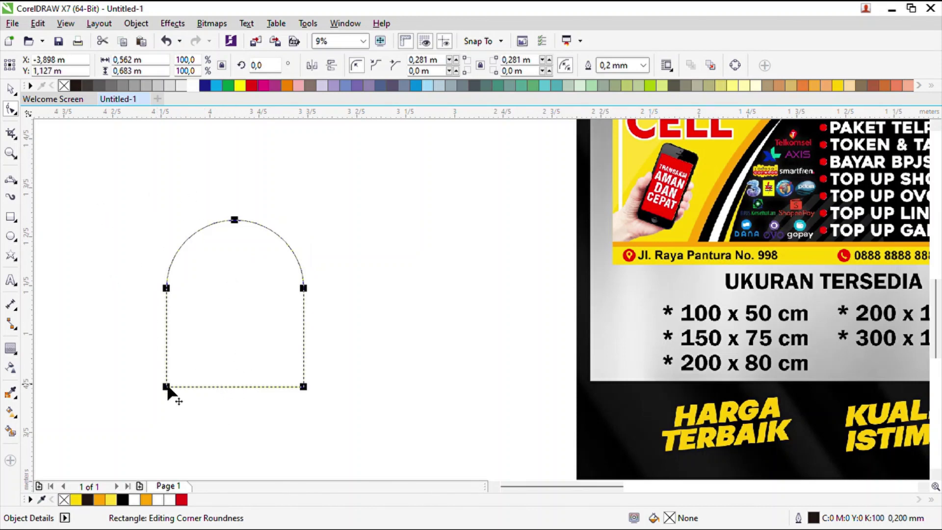
{"action": "left_click_drag", "start_coordinate": [166, 386], "coordinate": [235, 301]}
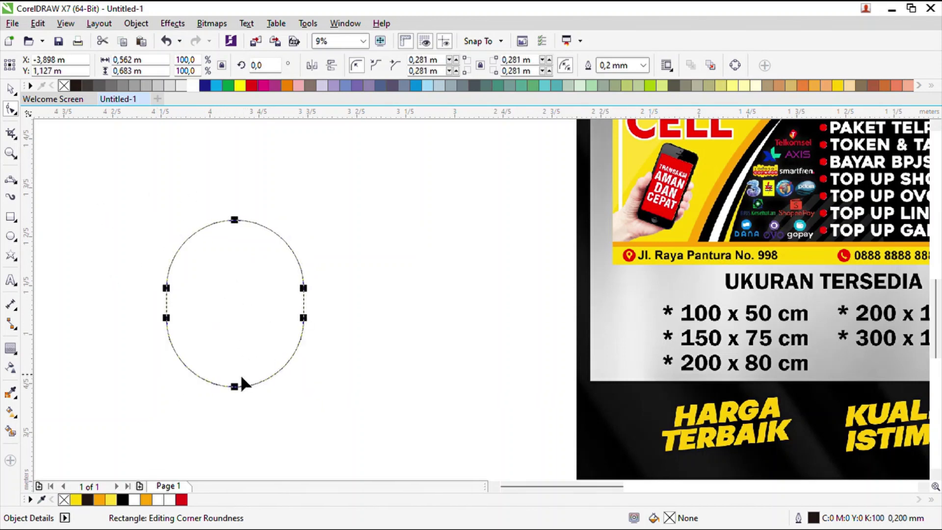
{"action": "left_click_drag", "start_coordinate": [242, 378], "coordinate": [300, 354]}
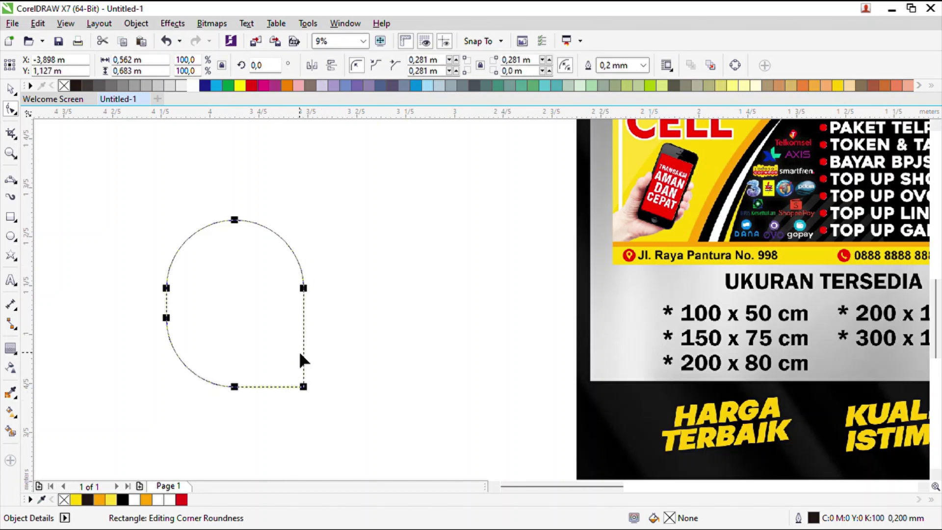
- Try the scalloped and chamfered corner styles on the rounded rectangle
{"action": "left_click", "coordinate": [10, 88]}
{"action": "left_click", "coordinate": [375, 64]}
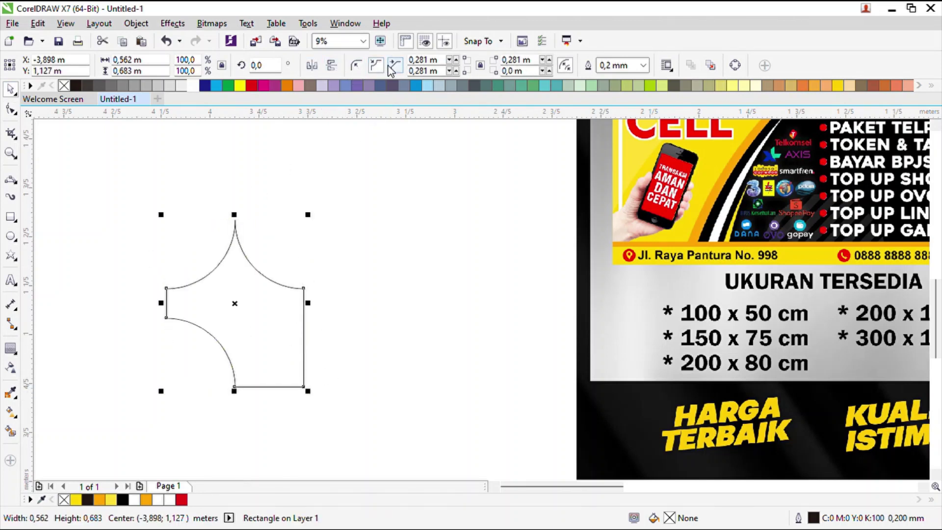
{"action": "left_click", "coordinate": [393, 66]}
{"action": "left_click", "coordinate": [356, 65]}
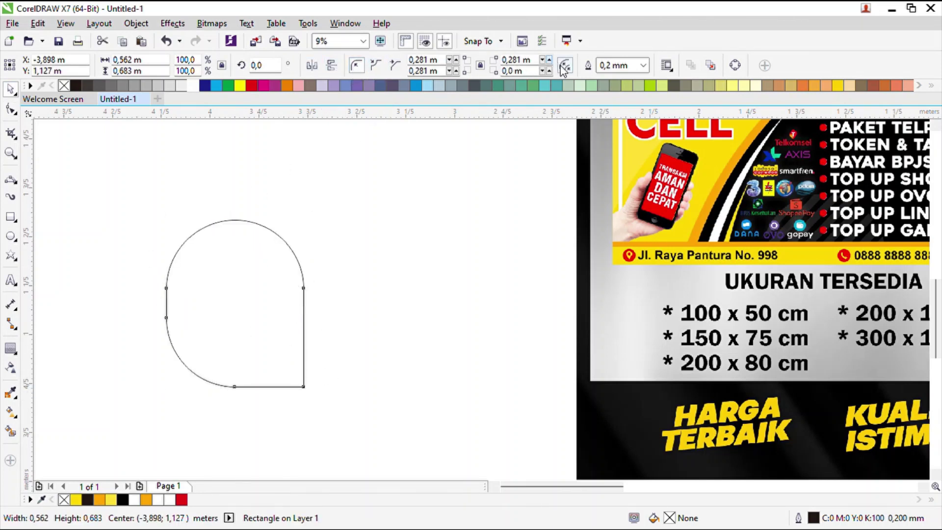
{"action": "left_click", "coordinate": [565, 68]}
{"action": "left_click", "coordinate": [378, 67]}
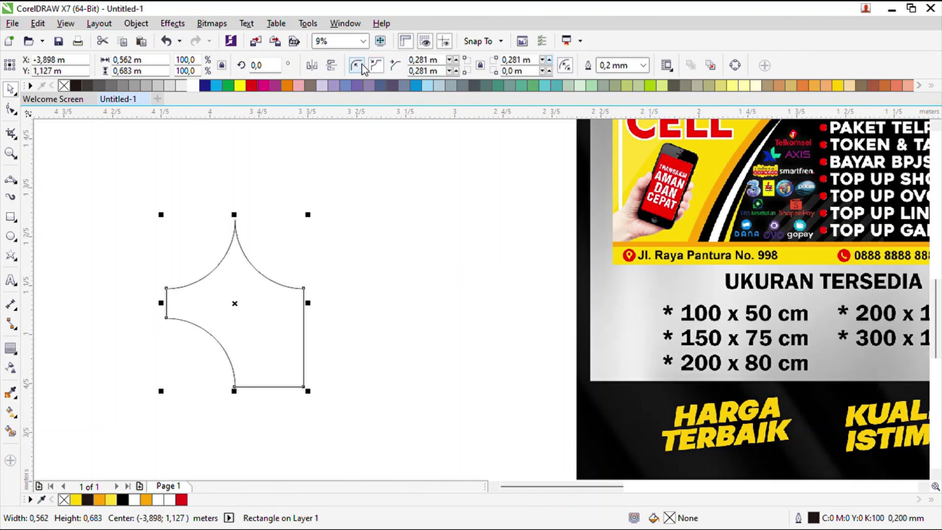
{"action": "left_click", "coordinate": [362, 64]}
- Undo the corner-style trials and the rounding of the rectangle's lower-left corner
{"action": "key", "text": "ctrl+z"}
{"action": "key", "text": "ctrl+z"}
{"action": "key", "text": "ctrl+z"}
{"action": "key", "text": "ctrl+z"}
{"action": "key", "text": "ctrl+z"}
{"action": "key", "text": "ctrl+z"}
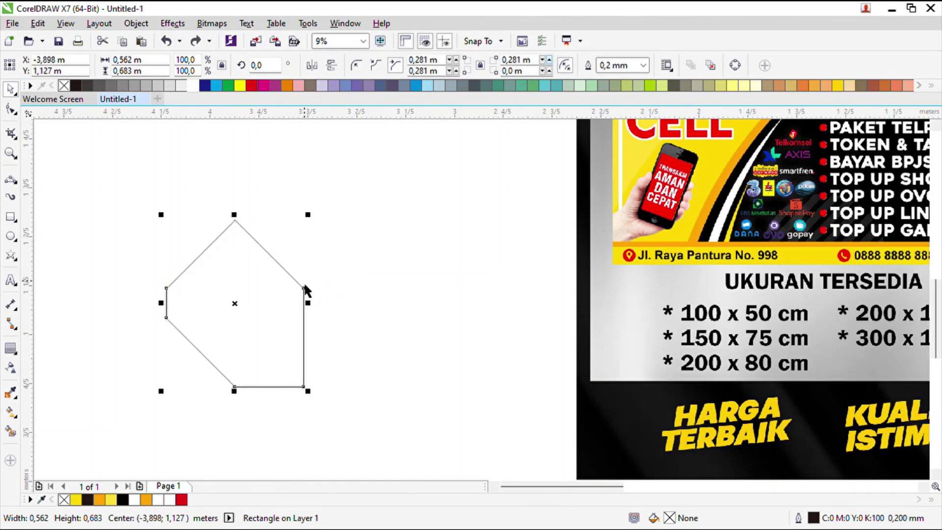
{"action": "key", "text": "ctrl+z"}
{"action": "key", "text": "ctrl+z"}
{"action": "key", "text": "ctrl+z"}
- Compare corner styles, chamfer the rectangle's two upper corners, and mirror the shape vertically so its point faces down
{"action": "left_click", "coordinate": [394, 66]}
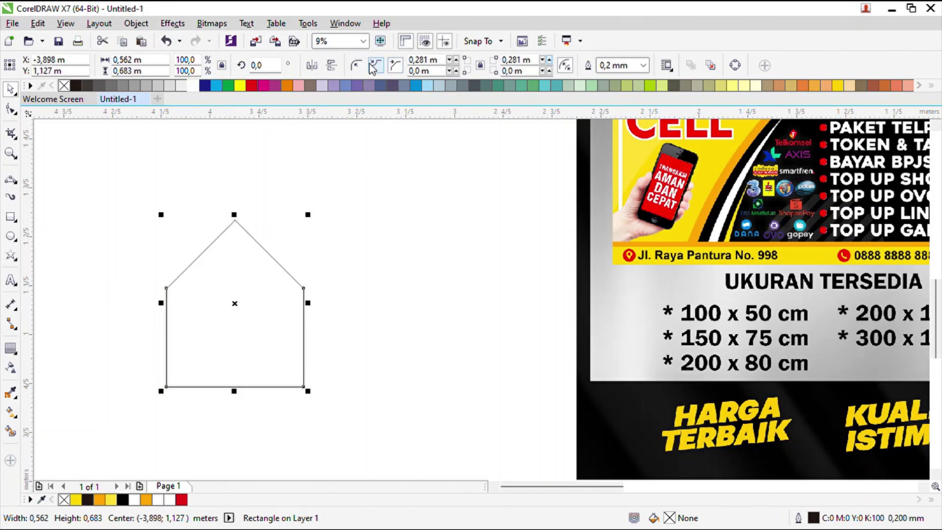
{"action": "left_click", "coordinate": [374, 67]}
{"action": "left_click", "coordinate": [362, 67]}
{"action": "left_click", "coordinate": [374, 67]}
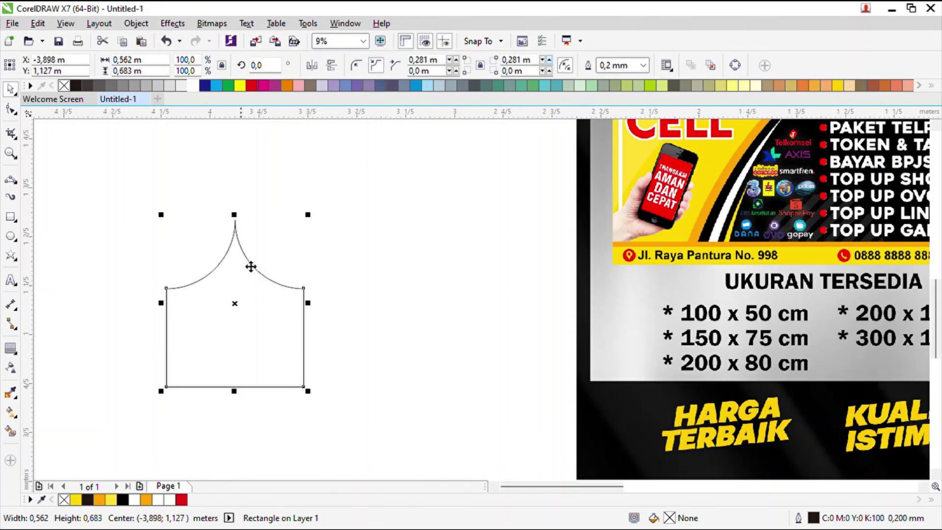
{"action": "left_click", "coordinate": [356, 68]}
{"action": "left_click", "coordinate": [394, 67]}
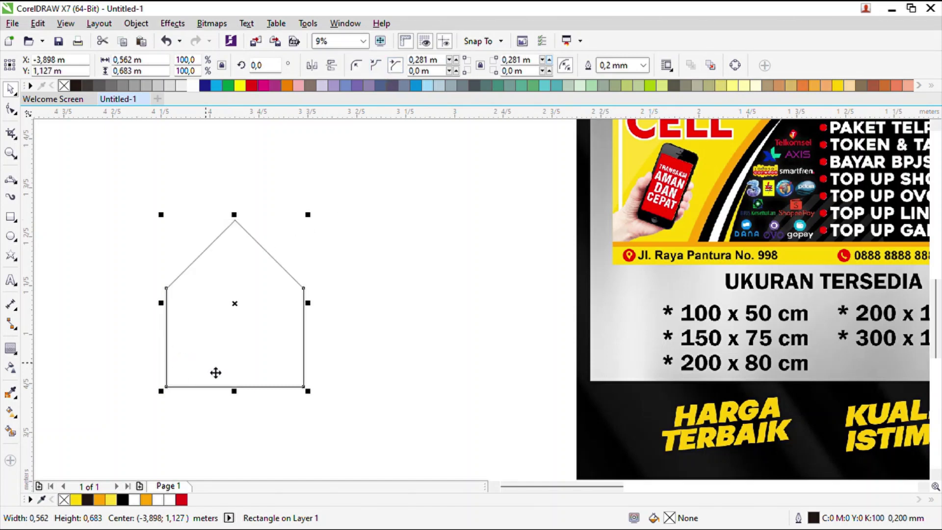
{"action": "left_click", "coordinate": [333, 68]}
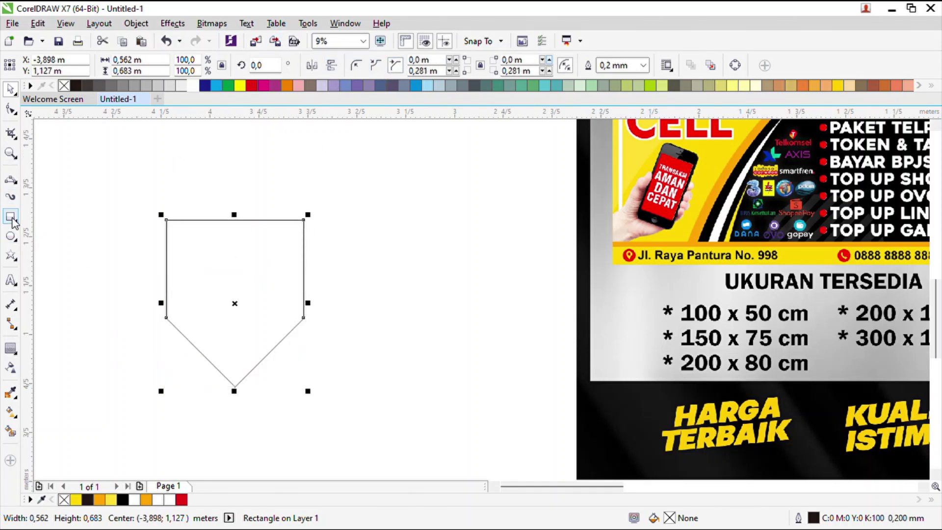
- Chamfer the pin shape's two upper corners about evenly, with the upper-left one at about 0.135 m
{"action": "left_click", "coordinate": [11, 108]}
{"action": "left_click_drag", "start_coordinate": [167, 219], "coordinate": [201, 222]}
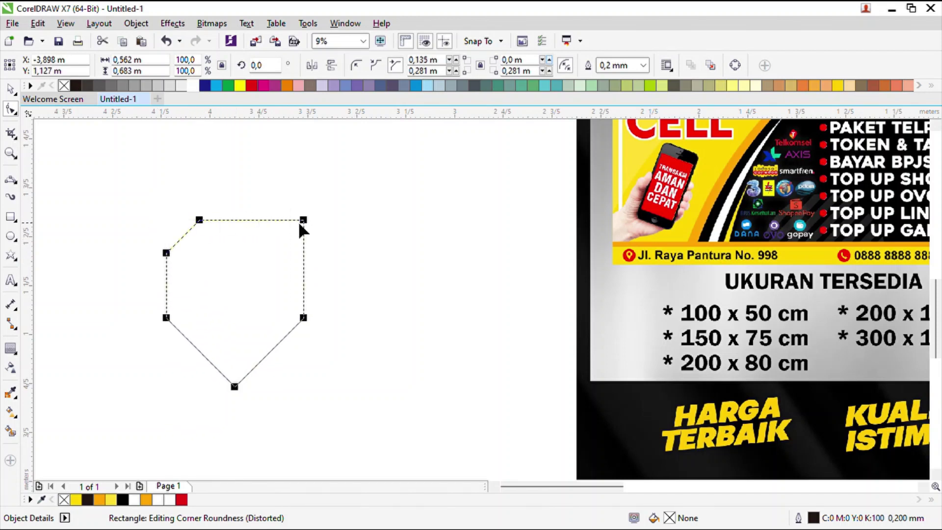
{"action": "left_click_drag", "start_coordinate": [299, 224], "coordinate": [278, 238]}
{"action": "left_click", "coordinate": [11, 89]}
{"action": "left_click", "coordinate": [203, 223]}
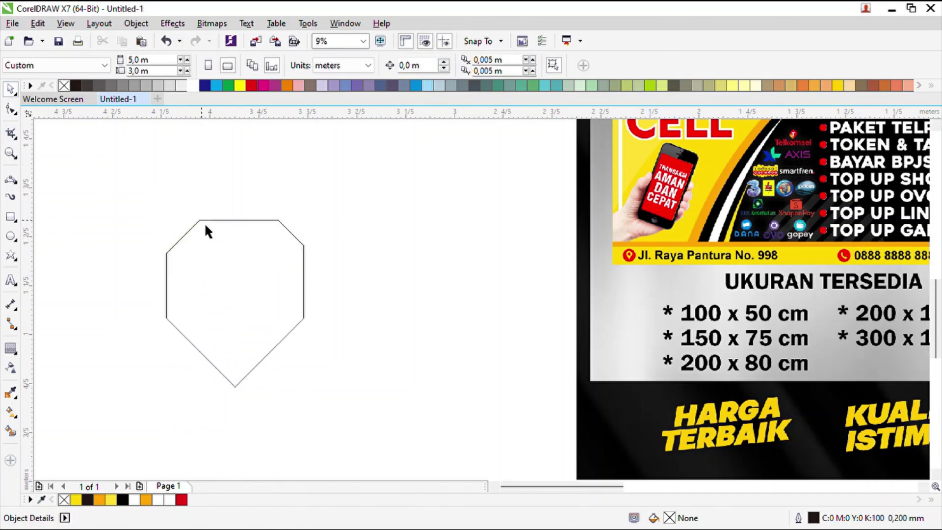
{"action": "left_click", "coordinate": [290, 232]}
{"action": "left_click", "coordinate": [11, 109]}
{"action": "left_click_drag", "start_coordinate": [280, 222], "coordinate": [276, 221]}
{"action": "left_click", "coordinate": [10, 89]}
{"action": "left_click", "coordinate": [138, 239]}
- Draw an ellipse about 0.319 × 0.336 m and move it inside the pin shape
{"action": "left_click", "coordinate": [9, 236]}
{"action": "mouse_move", "coordinate": [103, 232]}
{"action": "left_mouse_down"}
{"action": "mouse_move", "coordinate": [192, 326]}
{"action": "mouse_move", "coordinate": [181, 317]}
{"action": "left_mouse_up"}
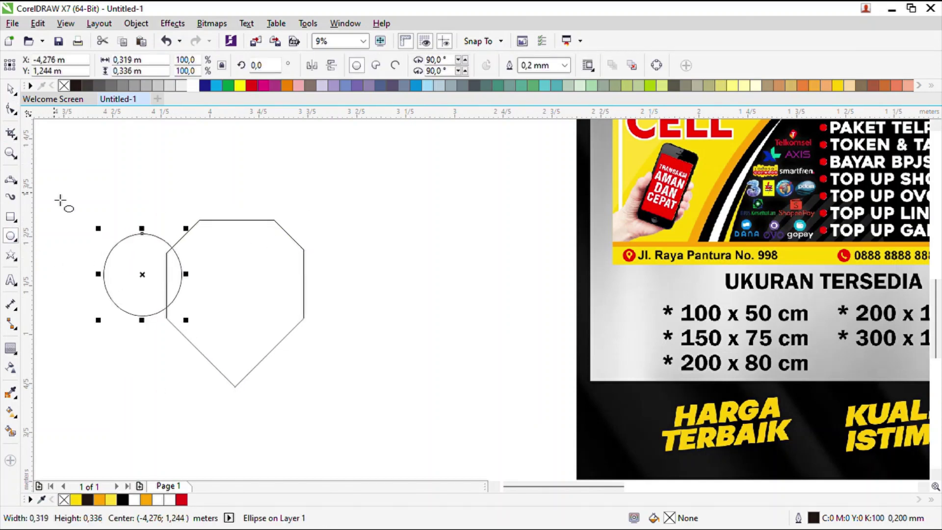
{"action": "key", "text": "space"}
{"action": "left_click_drag", "start_coordinate": [147, 276], "coordinate": [239, 279]}
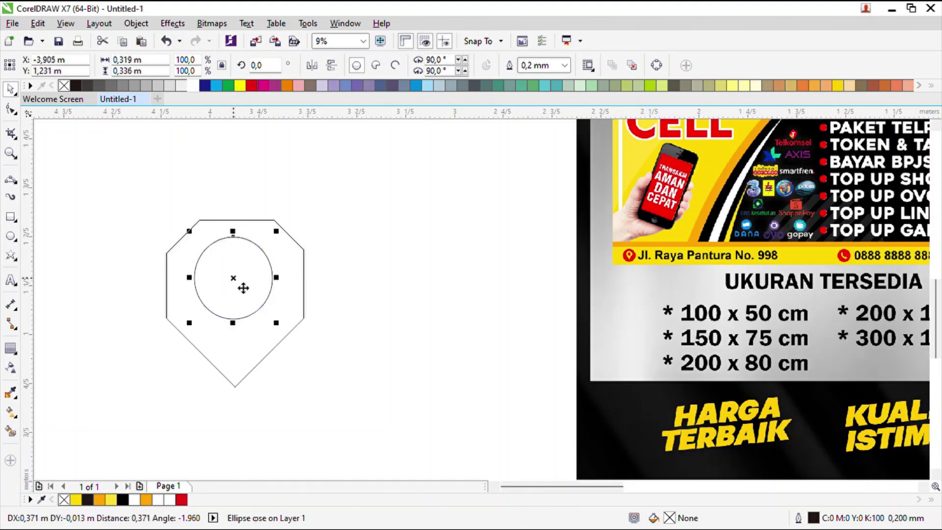
- Stretch the pin shape downward to a height of about 0.742 m and reposition the ellipse in its middle
{"action": "left_click", "coordinate": [234, 344]}
{"action": "left_click", "coordinate": [236, 346]}
{"action": "left_click_drag", "start_coordinate": [235, 391], "coordinate": [235, 405]}
{"action": "left_click", "coordinate": [245, 281]}
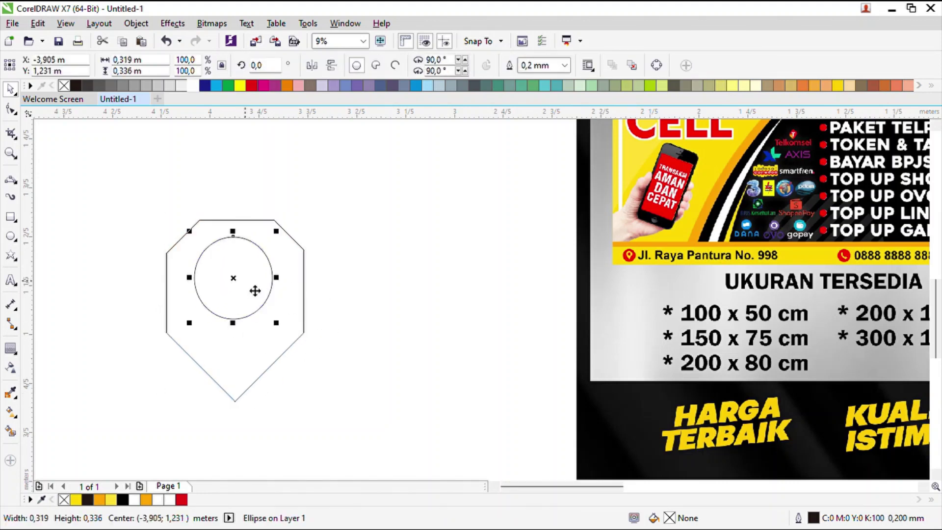
{"action": "left_click_drag", "start_coordinate": [233, 279], "coordinate": [245, 296]}
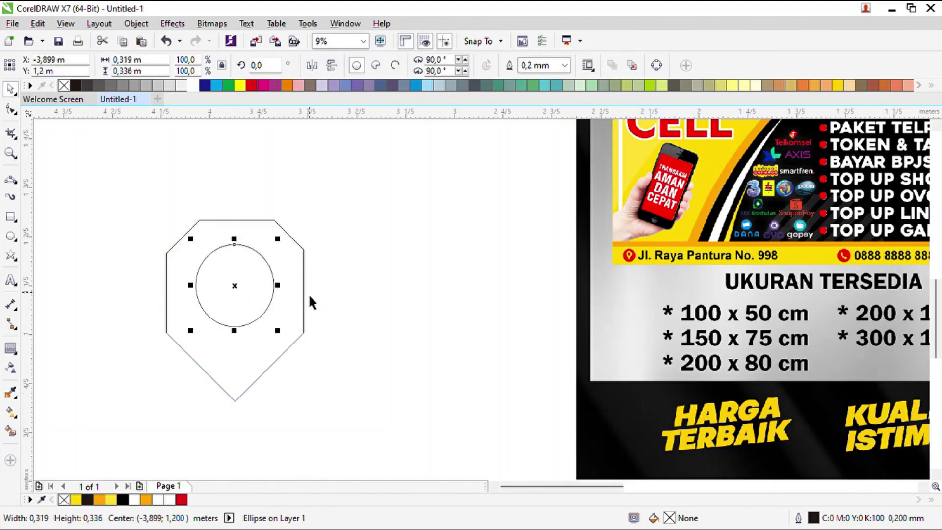
{"action": "left_click", "coordinate": [196, 301]}
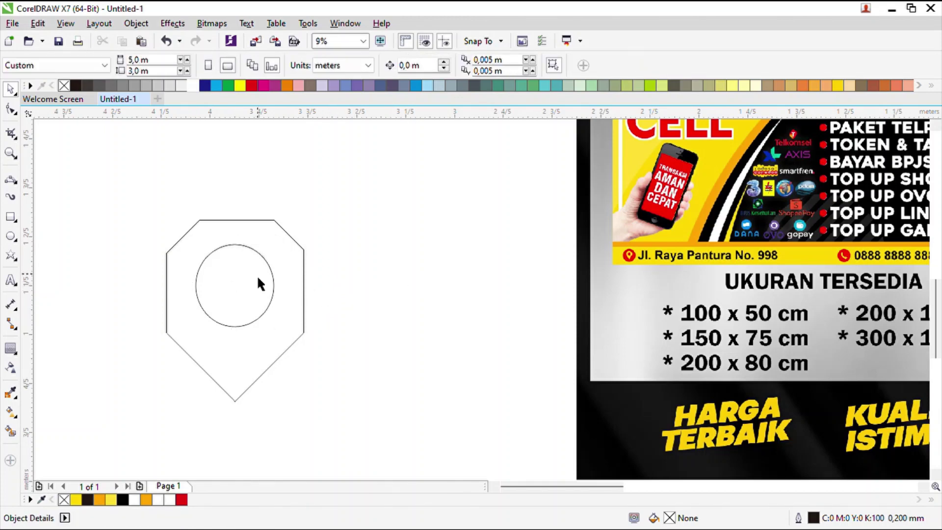
- Draw a larger ellipse about 0.948 × 1.022 m and place it around the pin shape
{"action": "left_click", "coordinate": [11, 236]}
{"action": "scroll", "coordinate": [483, 270], "scroll_direction": "down", "scroll_amount": 2}
{"action": "left_click_drag", "start_coordinate": [230, 236], "coordinate": [349, 366]}
{"action": "key", "text": "space"}
{"action": "left_click_drag", "start_coordinate": [296, 309], "coordinate": [364, 283]}
{"action": "scroll", "coordinate": [361, 294], "scroll_direction": "up", "scroll_amount": 1}
{"action": "scroll", "coordinate": [364, 282], "scroll_direction": "down", "scroll_amount": 1}
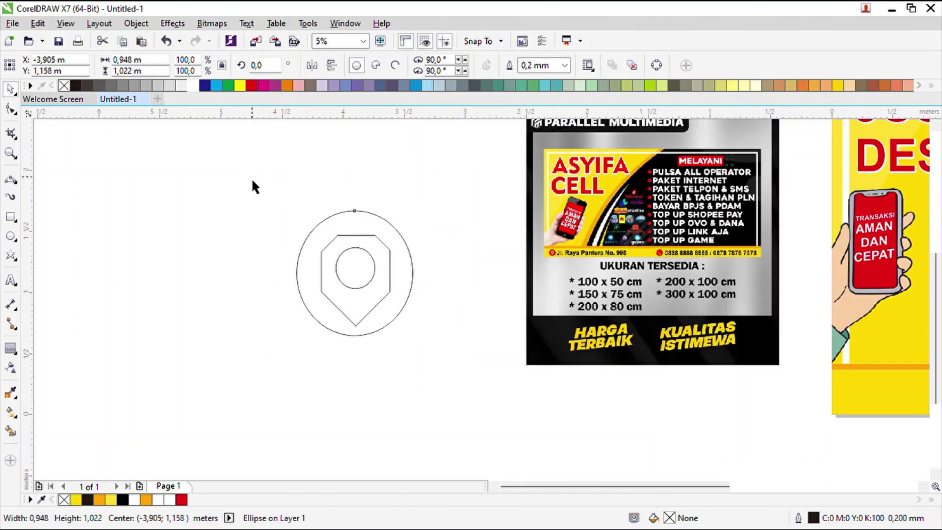
- Centre the pin shape and both ellipses on one another and move them back left of the reference image
{"action": "left_click_drag", "start_coordinate": [252, 177], "coordinate": [464, 401]}
{"action": "key", "text": "p"}
{"action": "scroll", "coordinate": [427, 368], "scroll_direction": "down", "scroll_amount": 2}
{"action": "scroll", "coordinate": [591, 326], "scroll_direction": "up", "scroll_amount": 2}
{"action": "scroll", "coordinate": [591, 309], "scroll_direction": "down", "scroll_amount": 1}
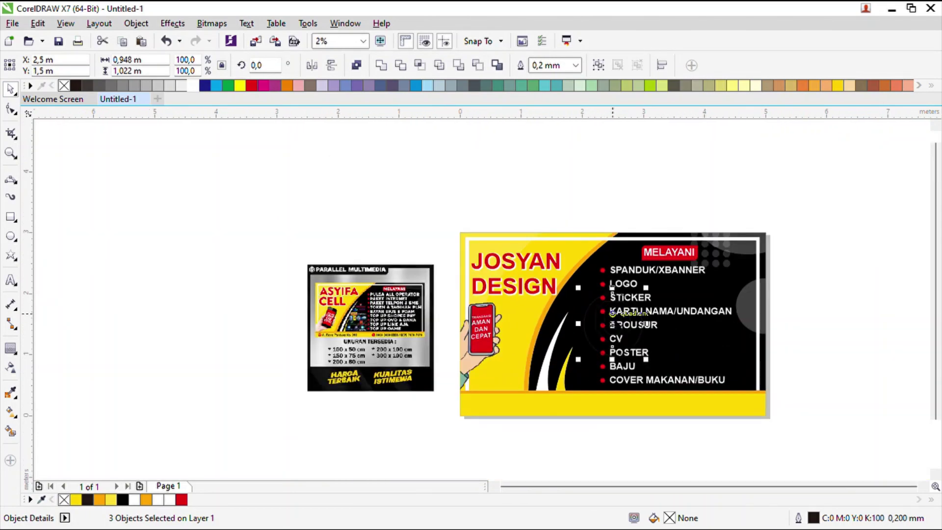
{"action": "left_click_drag", "start_coordinate": [613, 324], "coordinate": [229, 315]}
{"action": "left_click", "coordinate": [138, 343]}
- Fill the outer ellipse red and send it behind the pin shapes
{"action": "scroll", "coordinate": [195, 309], "scroll_direction": "up", "scroll_amount": 1}
{"action": "left_click", "coordinate": [216, 353]}
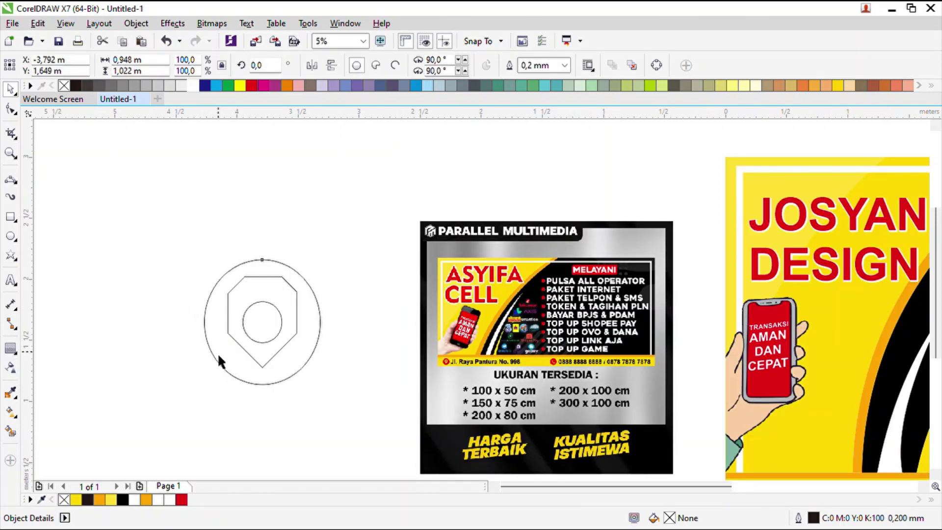
{"action": "left_click", "coordinate": [251, 85]}
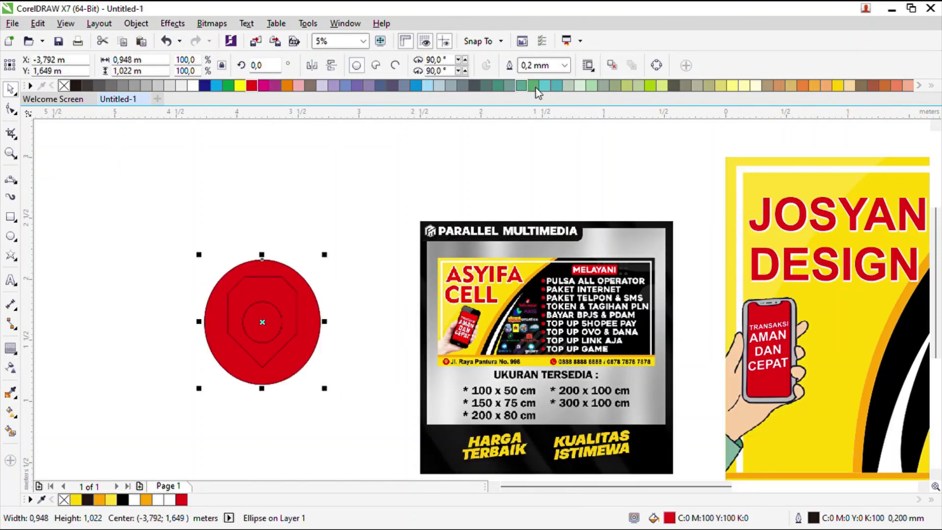
{"action": "left_click", "coordinate": [631, 65]}
- Fill the pin shape yellow and its inner ellipse red
{"action": "left_click_drag", "start_coordinate": [337, 242], "coordinate": [208, 384]}
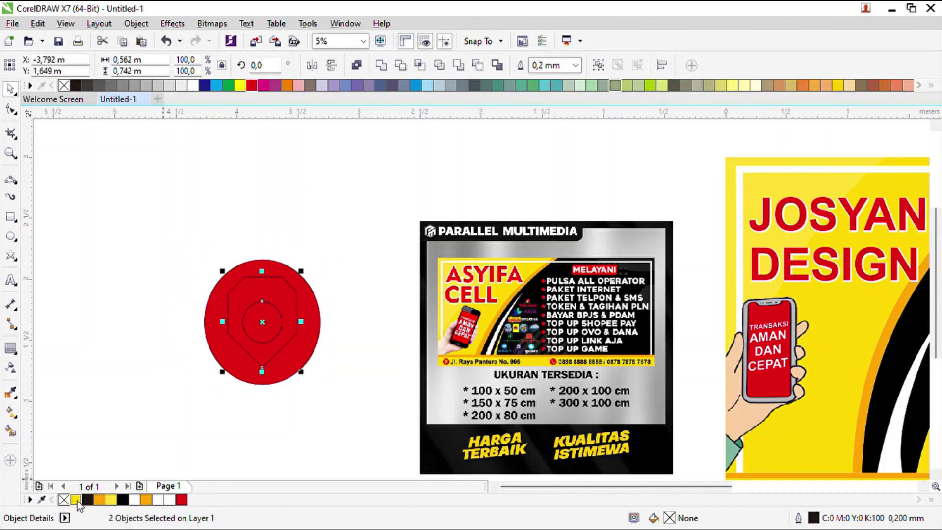
{"action": "left_click", "coordinate": [76, 499]}
{"action": "key", "text": "Escape"}
{"action": "left_click", "coordinate": [260, 331]}
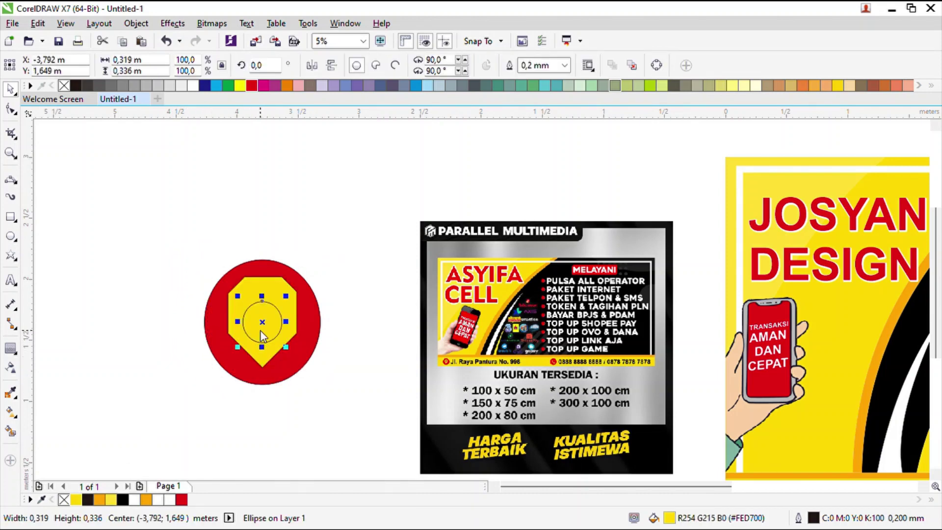
{"action": "key", "text": "Delete"}
{"action": "left_click", "coordinate": [255, 321]}
{"action": "left_click", "coordinate": [251, 86]}
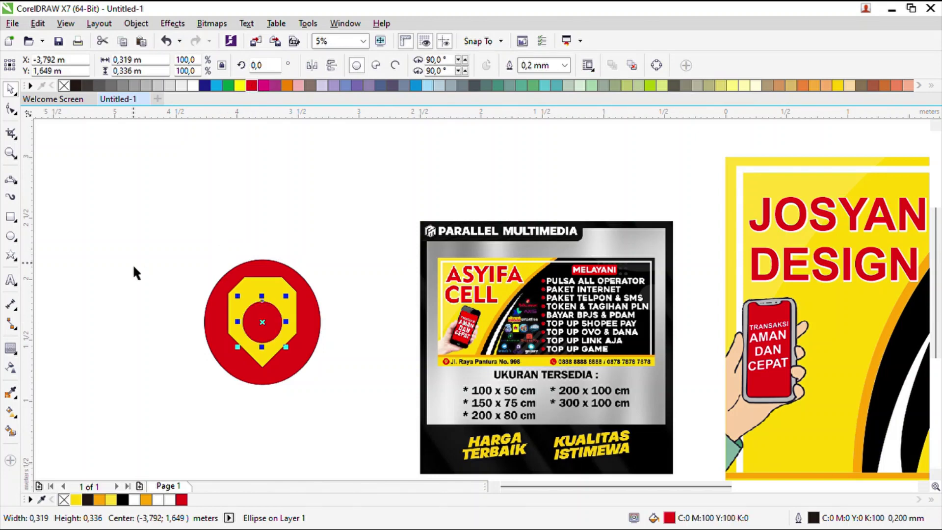
- Remove the outlines of the three icon shapes, group them, and scale the group to about 0.315 × 0.339 m
{"action": "left_click_drag", "start_coordinate": [166, 225], "coordinate": [358, 417]}
{"action": "scroll", "coordinate": [188, 249], "scroll_direction": "down", "scroll_amount": 2}
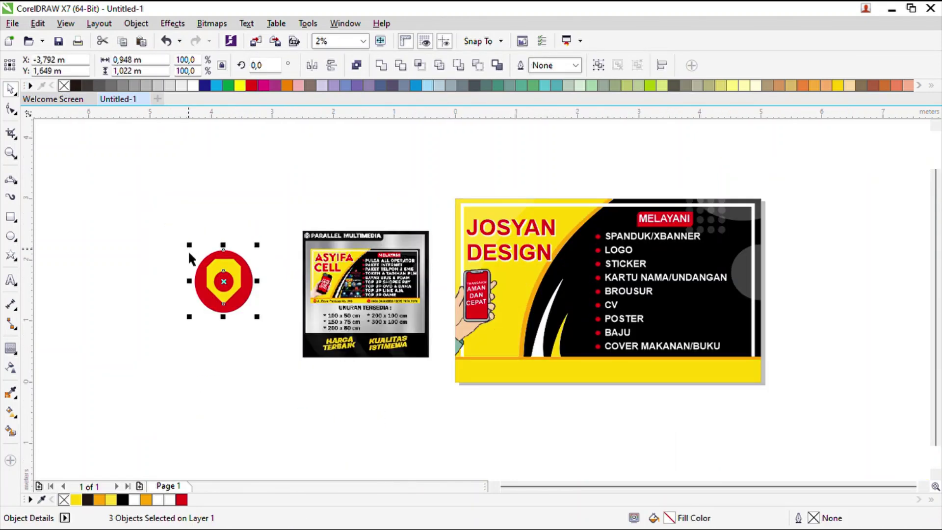
{"action": "key", "text": "ctrl+g"}
{"action": "left_click_drag", "start_coordinate": [256, 317], "coordinate": [217, 274]}
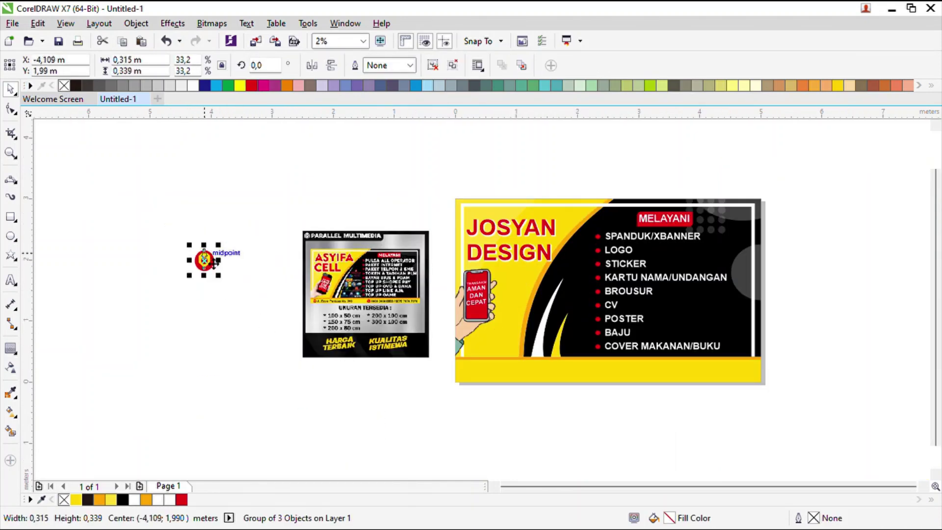
- Place the pin icon at the left end of the banner's bottom yellow strip, reduced to about 0.242 × 0.26 m
{"action": "left_click_drag", "start_coordinate": [431, 342], "coordinate": [487, 378]}
{"action": "scroll", "coordinate": [487, 378], "scroll_direction": "up", "scroll_amount": 3}
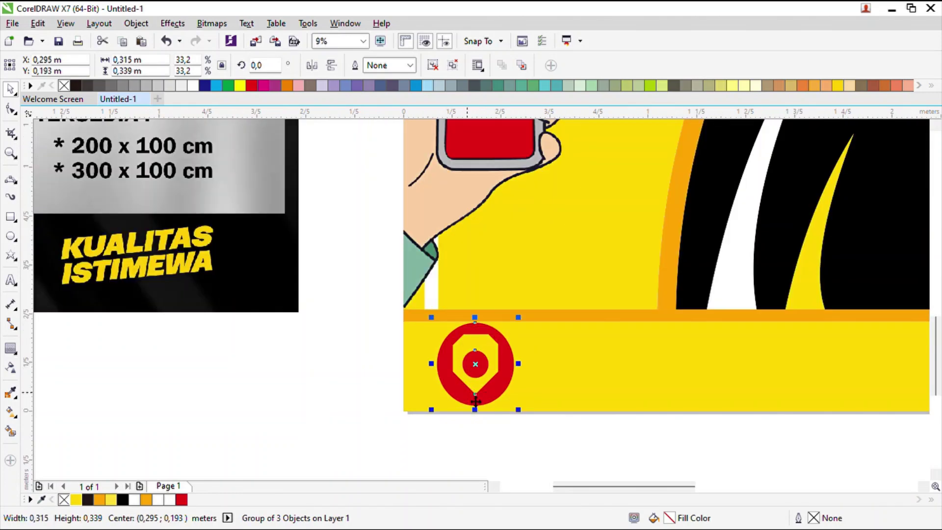
{"action": "left_click_drag", "start_coordinate": [518, 416], "coordinate": [502, 396]}
{"action": "left_click_drag", "start_coordinate": [474, 360], "coordinate": [482, 375]}
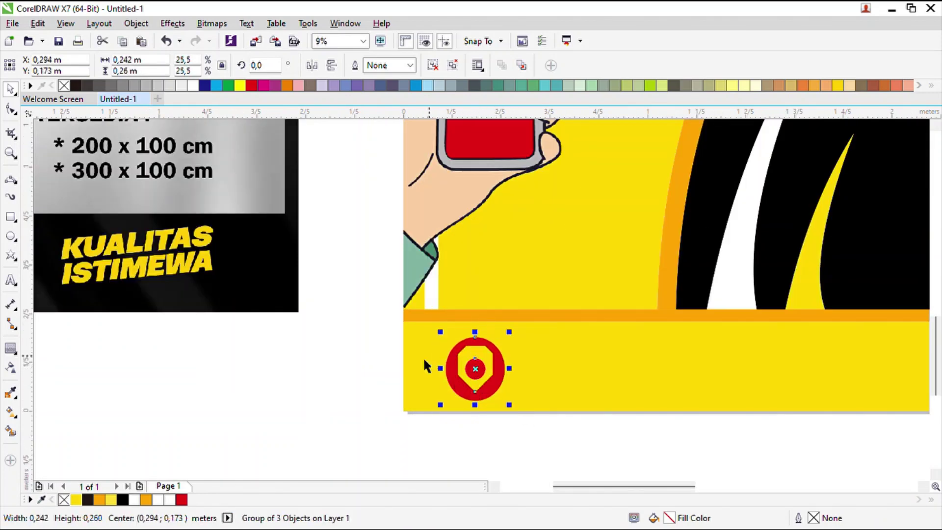
- Add the shop's street address as enlarged Arial artistic text below the reference image
{"action": "scroll", "coordinate": [387, 356], "scroll_direction": "down", "scroll_amount": 1}
{"action": "left_click", "coordinate": [249, 376]}
{"action": "key", "text": "F8"}
{"action": "left_click", "coordinate": [177, 382]}
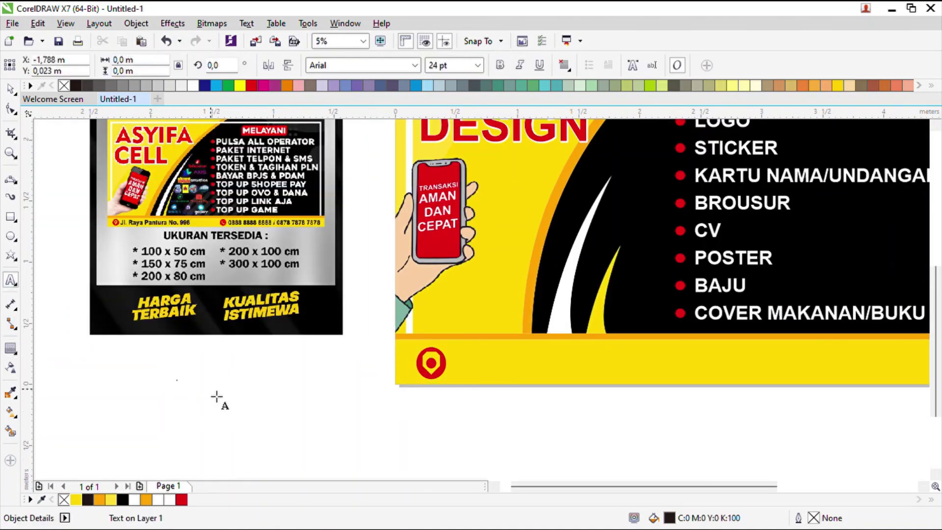
{"action": "type", "text": "JL"}
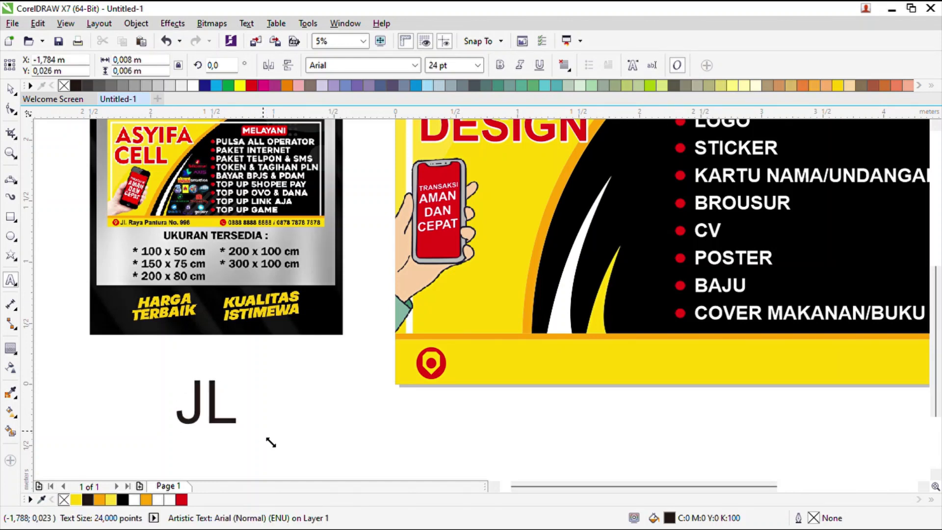
{"action": "type", "text": ".Raya "}
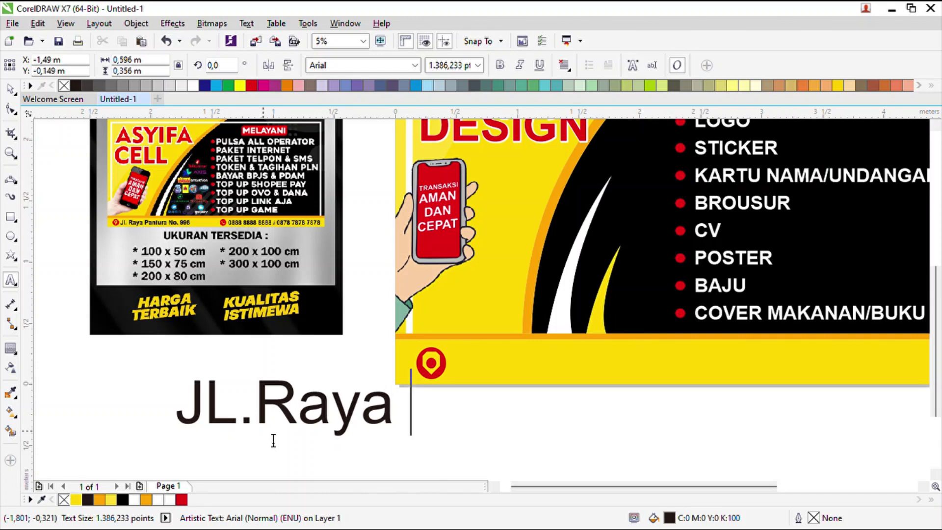
{"action": "type", "text": "pandora"}
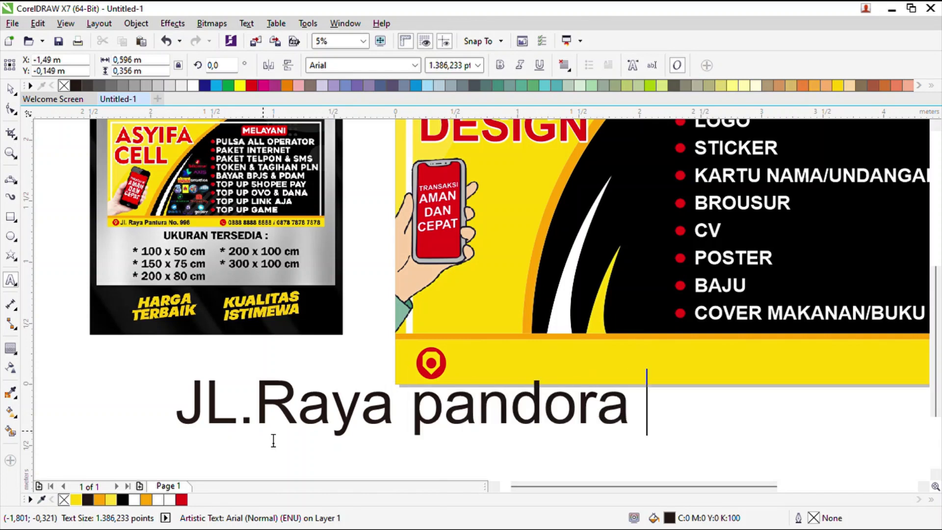
{"action": "type", "text": " no.666"}
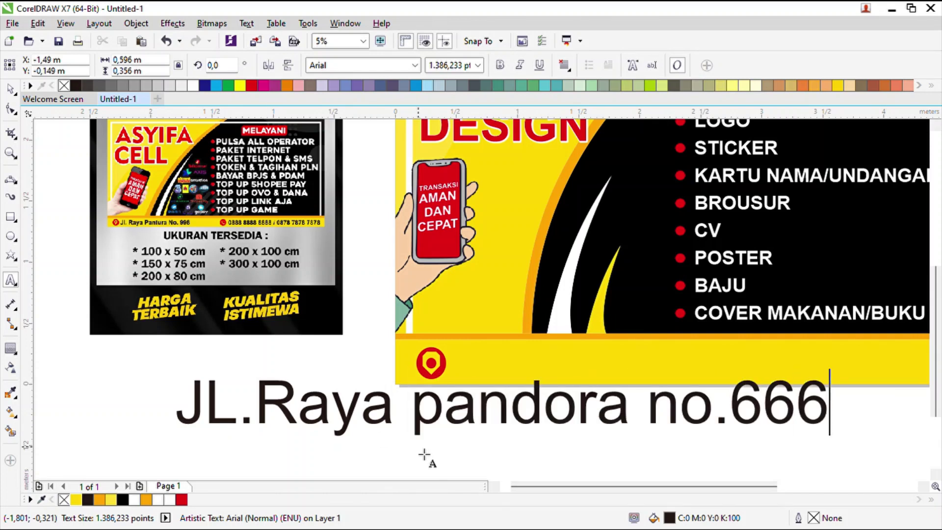
- Capitalize the number abbreviation in the address text to "No." and finish the text
{"action": "key", "text": "Left"}
{"action": "key", "text": "Left"}
{"action": "key", "text": "Left"}
{"action": "key", "text": "Left"}
{"action": "key", "text": "Left"}
{"action": "key", "text": "BackSpace"}
{"action": "type", "text": "N"}
{"action": "left_click", "coordinate": [10, 91]}
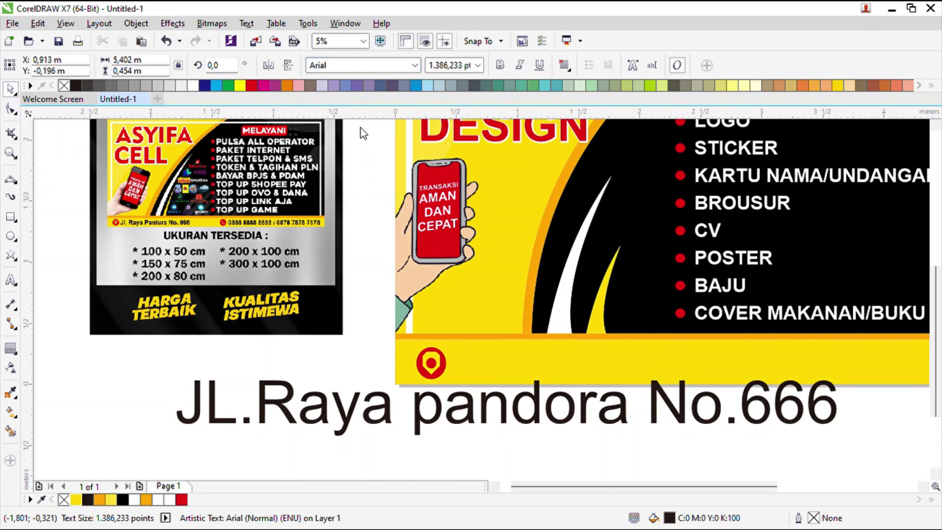
- Make the address bold, scale it to about 2.263 × 0.182 m, and place it beside the pin icon
{"action": "left_click", "coordinate": [414, 70]}
{"action": "left_click", "coordinate": [500, 65]}
{"action": "left_click_drag", "start_coordinate": [851, 442], "coordinate": [463, 465]}
{"action": "left_click_drag", "start_coordinate": [353, 393], "coordinate": [599, 377]}
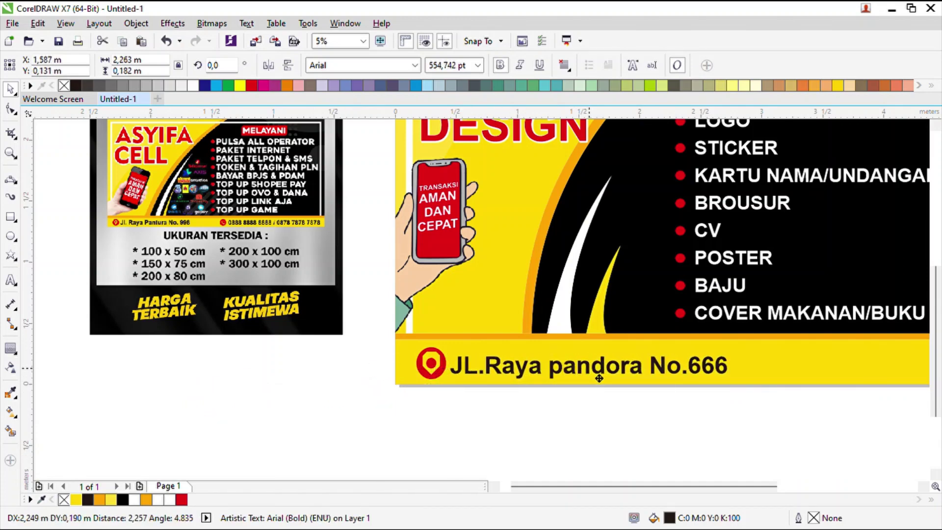
{"action": "left_click", "coordinate": [309, 373]}
{"action": "scroll", "coordinate": [309, 372], "scroll_direction": "down", "scroll_amount": 2}
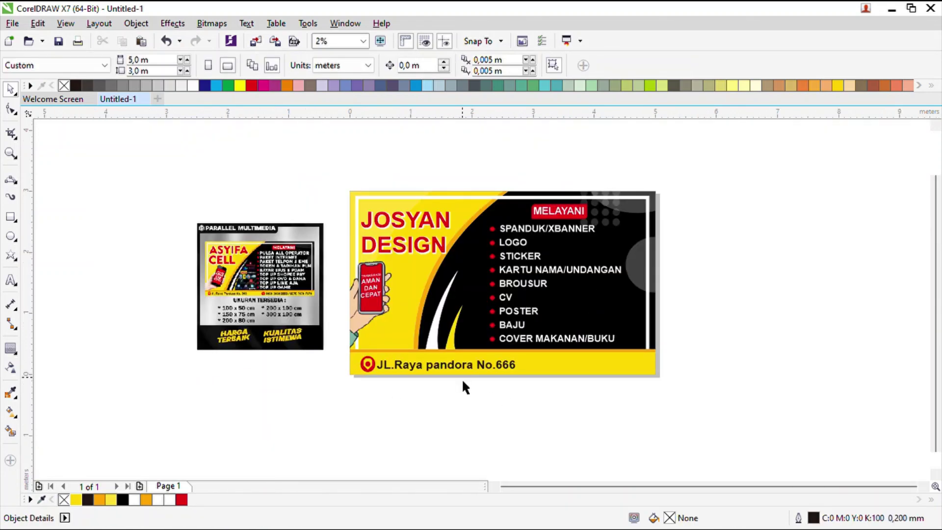
{"action": "scroll", "coordinate": [456, 378], "scroll_direction": "up", "scroll_amount": 2}
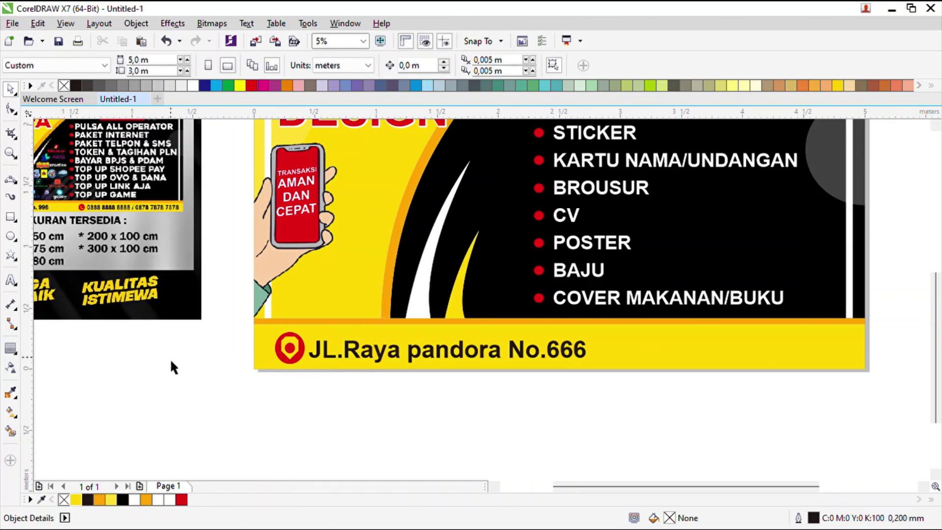
- Draw a circle about 0.468 m in diameter in the empty area below the reference image
{"action": "left_click", "coordinate": [11, 236]}
{"action": "left_click_drag", "start_coordinate": [130, 364], "coordinate": [195, 427]}
- Trace the handset in the reference's phone icon as a closed curve about 0.029 × 0.027 m
{"action": "scroll", "coordinate": [71, 208], "scroll_direction": "up", "scroll_amount": 4}
{"action": "scroll", "coordinate": [105, 192], "scroll_direction": "up", "scroll_amount": 6}
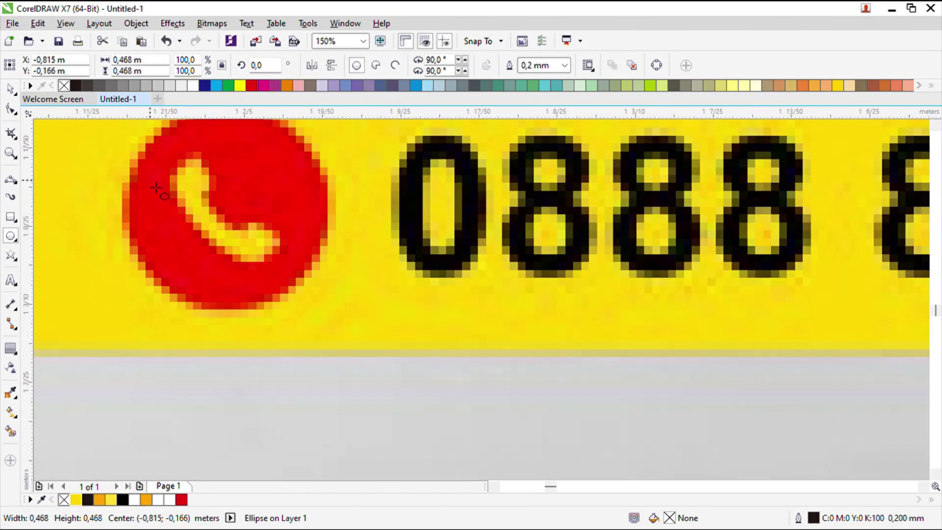
{"action": "left_click", "coordinate": [10, 179]}
{"action": "left_click", "coordinate": [195, 159]}
{"action": "left_click", "coordinate": [217, 185]}
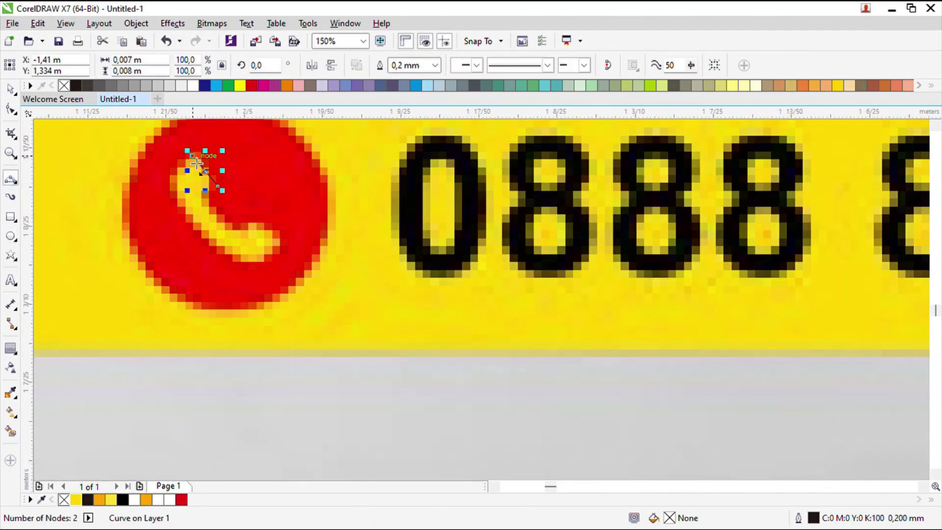
{"action": "left_click", "coordinate": [196, 162]}
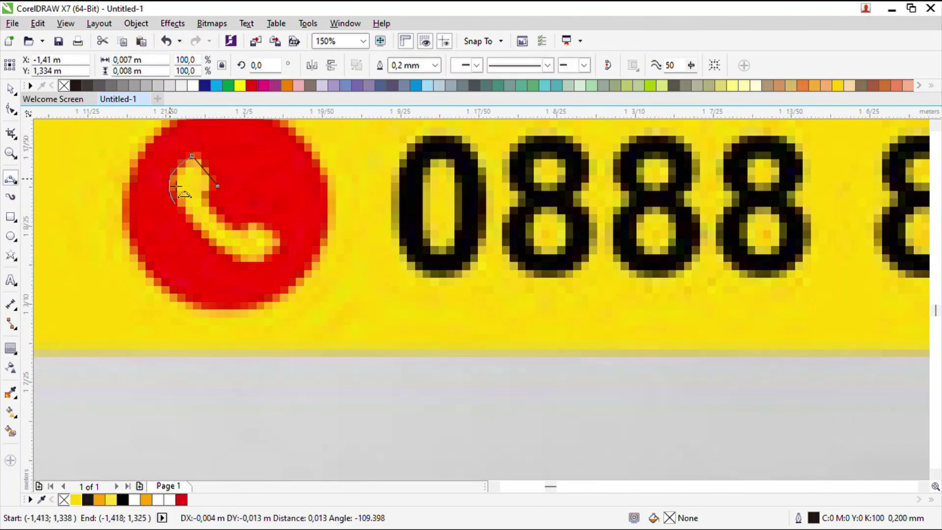
{"action": "left_click", "coordinate": [170, 180]}
{"action": "left_click_drag", "start_coordinate": [175, 203], "coordinate": [281, 239]}
{"action": "left_click", "coordinate": [243, 262]}
{"action": "left_click", "coordinate": [280, 239]}
{"action": "left_click_drag", "start_coordinate": [281, 239], "coordinate": [228, 225]}
{"action": "left_click", "coordinate": [250, 219]}
{"action": "left_click", "coordinate": [228, 223]}
{"action": "left_click", "coordinate": [203, 197]}
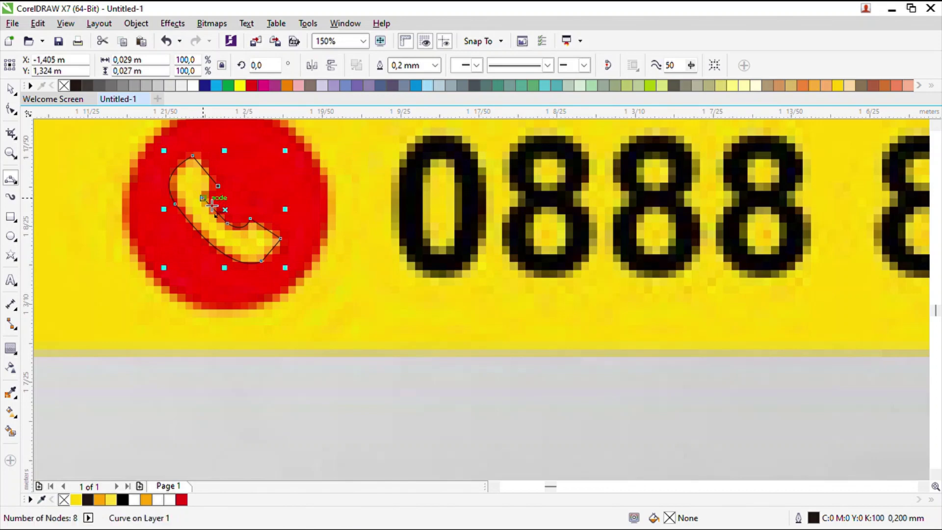
{"action": "left_click", "coordinate": [218, 187]}
- Enlarge the handset outline to about 0.402 × 0.385 m and place it below the reference image beside the circle
{"action": "scroll", "coordinate": [215, 198], "scroll_direction": "down", "scroll_amount": 6}
{"action": "key", "text": "space"}
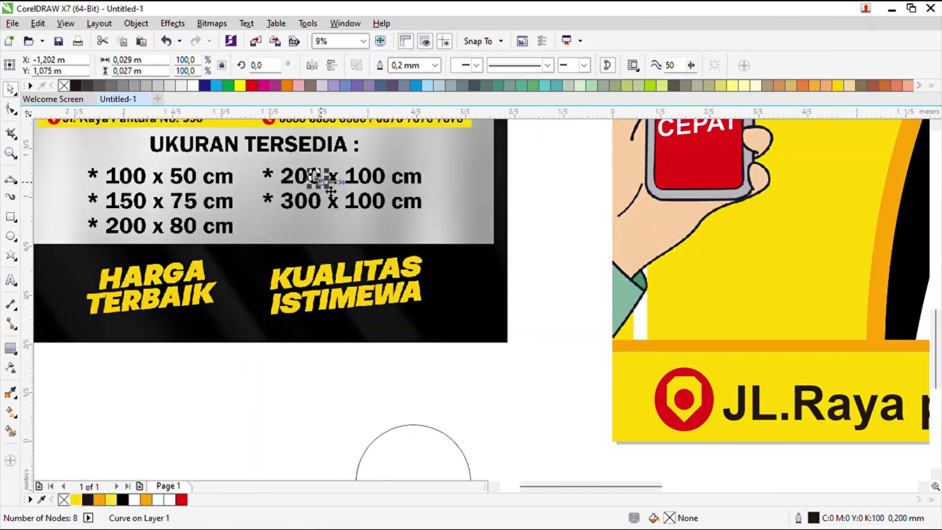
{"action": "left_click_drag", "start_coordinate": [327, 186], "coordinate": [418, 274]}
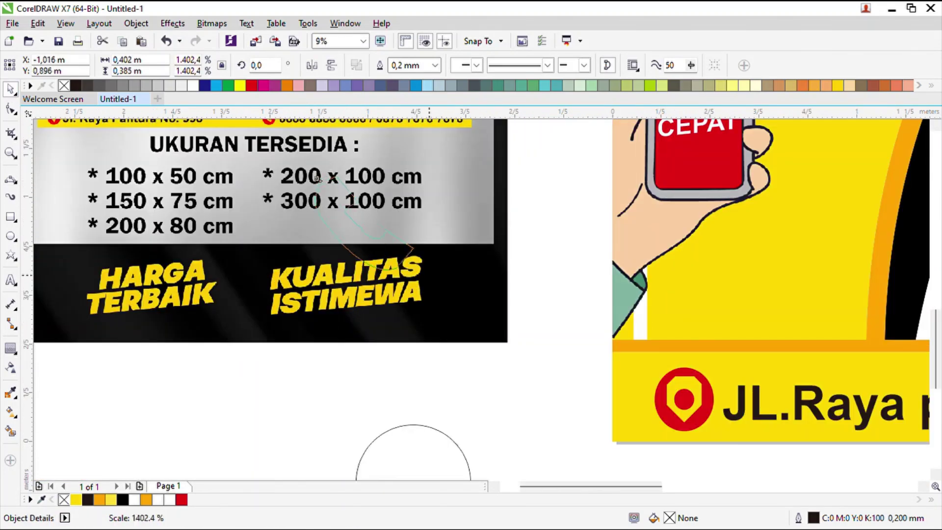
{"action": "left_click_drag", "start_coordinate": [366, 223], "coordinate": [245, 395]}
{"action": "scroll", "coordinate": [366, 328], "scroll_direction": "down", "scroll_amount": 1}
{"action": "scroll", "coordinate": [379, 401], "scroll_direction": "up", "scroll_amount": 1}
- Fill the circle with red and the handset with yellow
{"action": "left_click", "coordinate": [382, 408]}
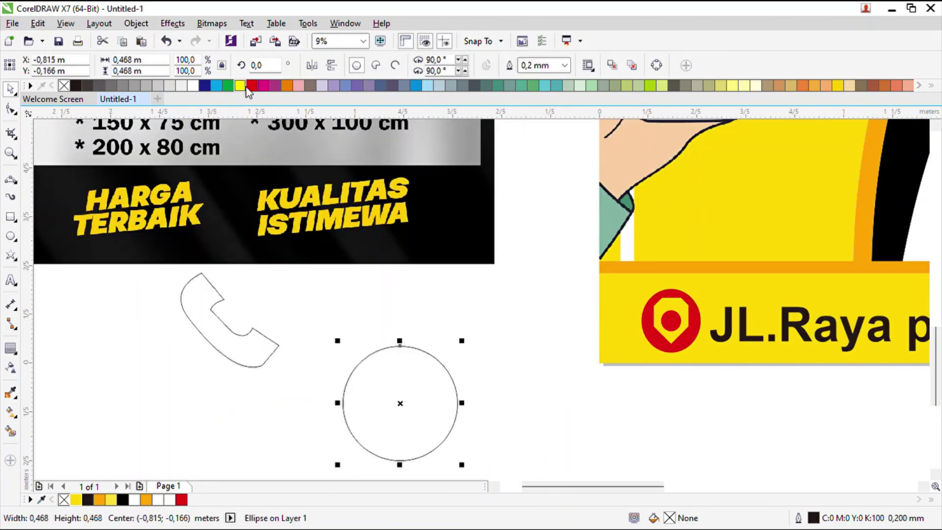
{"action": "left_click", "coordinate": [251, 85]}
{"action": "left_click", "coordinate": [215, 341]}
{"action": "left_click", "coordinate": [239, 85]}
- Shrink the handset to about 0.211 × 0.203 m inside the red circle and remove both objects' outlines
{"action": "scroll", "coordinate": [229, 268], "scroll_direction": "down", "scroll_amount": 1}
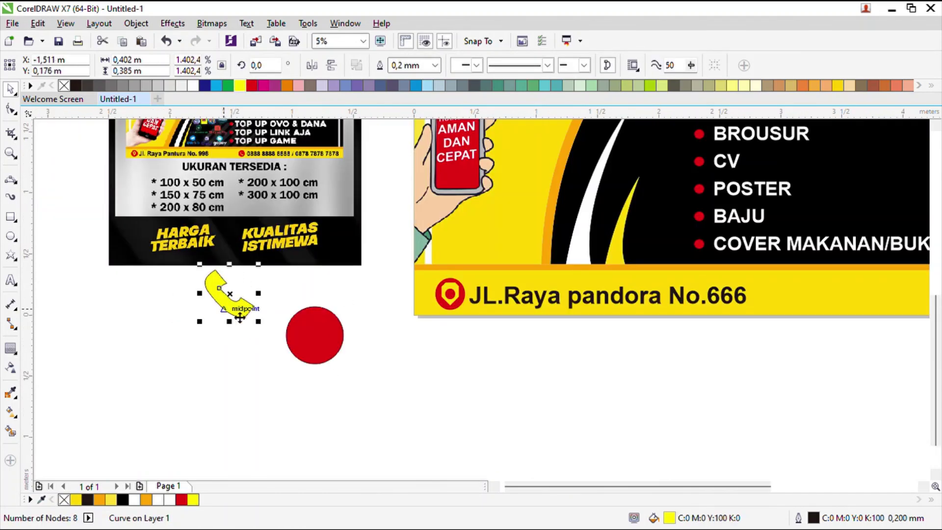
{"action": "left_click_drag", "start_coordinate": [259, 322], "coordinate": [322, 344]}
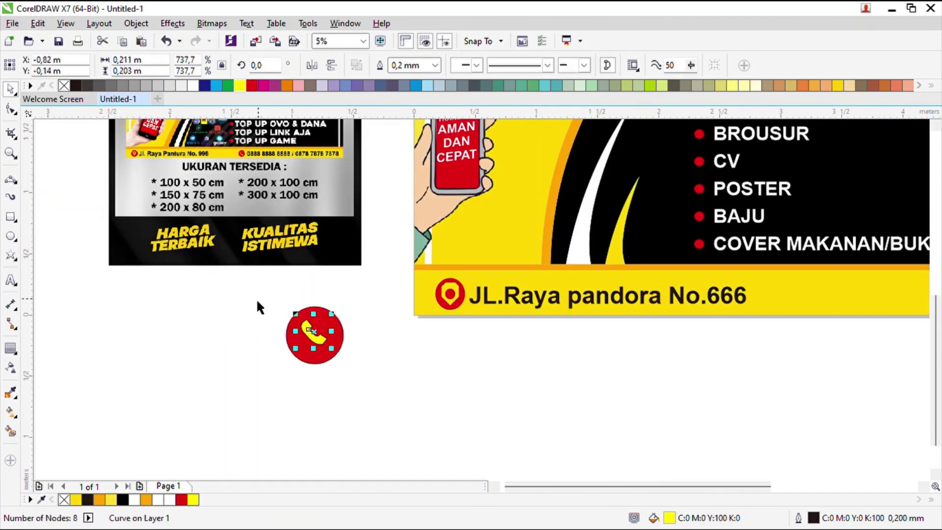
{"action": "left_click_drag", "start_coordinate": [377, 387], "coordinate": [86, 174]}
- Reduce the phone icon to about 0.218 m and place it on the yellow strip after the address
{"action": "left_click_drag", "start_coordinate": [269, 294], "coordinate": [375, 320]}
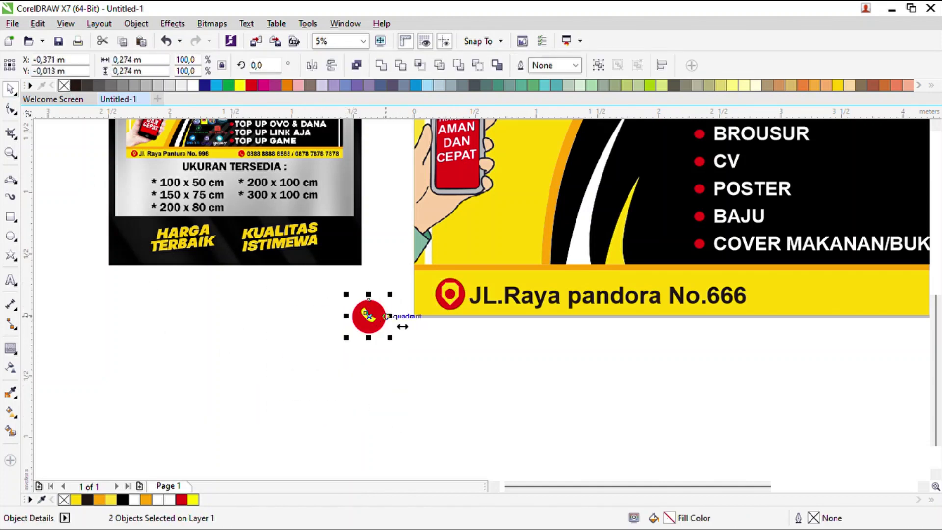
{"action": "scroll", "coordinate": [392, 318], "scroll_direction": "up", "scroll_amount": 1}
{"action": "left_click_drag", "start_coordinate": [345, 367], "coordinate": [332, 354]}
{"action": "left_click_drag", "start_coordinate": [305, 323], "coordinate": [474, 285]}
{"action": "scroll", "coordinate": [257, 311], "scroll_direction": "down", "scroll_amount": 2}
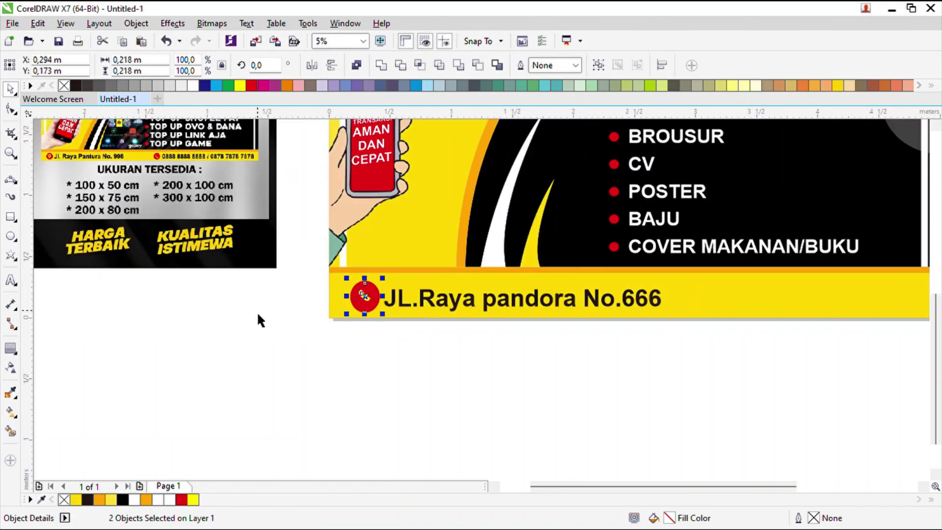
{"action": "scroll", "coordinate": [470, 323], "scroll_direction": "up", "scroll_amount": 1}
{"action": "left_click_drag", "start_coordinate": [167, 293], "coordinate": [515, 310]}
{"action": "left_click", "coordinate": [387, 369]}
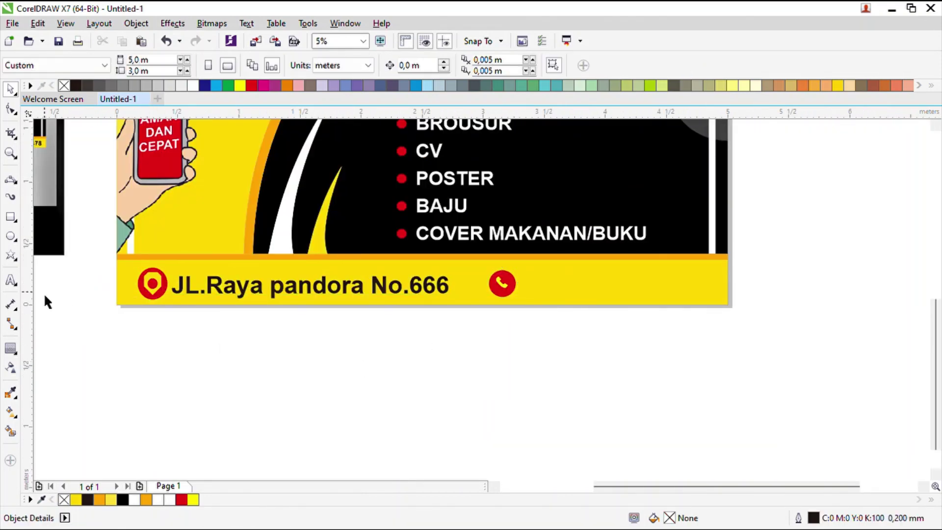
- Duplicate the address text into the empty area just below the banner
{"action": "left_click", "coordinate": [288, 297]}
{"action": "left_click", "coordinate": [268, 297]}
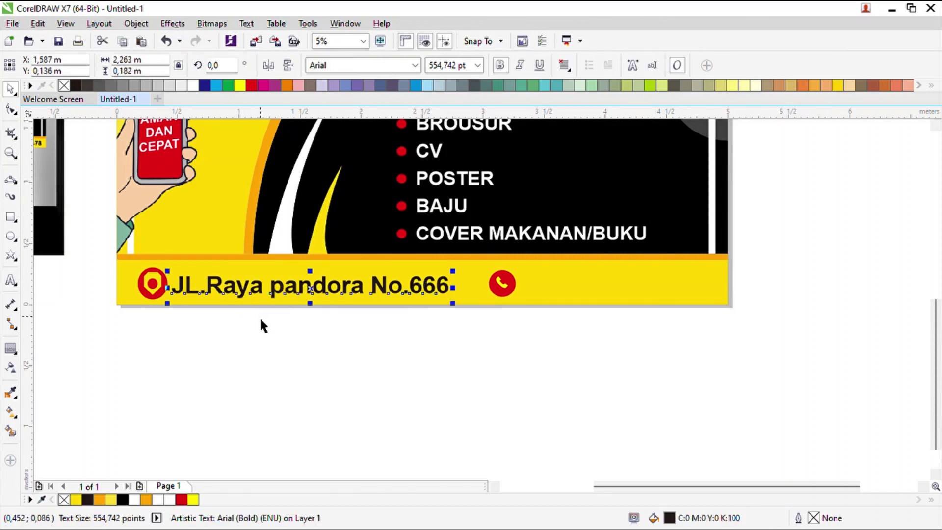
{"action": "left_click_drag", "start_coordinate": [311, 296], "coordinate": [319, 355]}
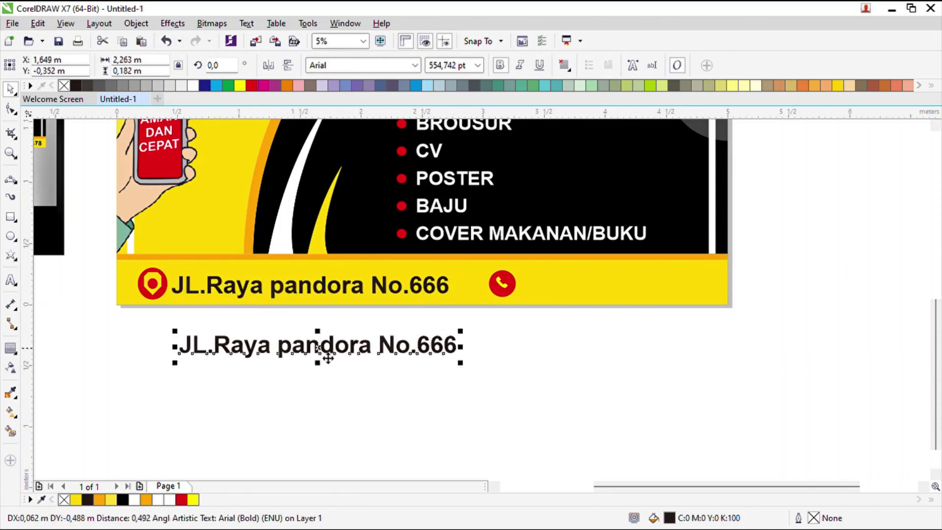
- Replace the duplicated address text with two phone numbers separated by a space
{"action": "double_click", "coordinate": [319, 349]}
{"action": "key", "text": "End"}
{"action": "key", "text": "BackSpace"}
{"action": "key", "text": "BackSpace"}
{"action": "key", "text": "BackSpace"}
{"action": "key", "text": "BackSpace"}
{"action": "key", "text": "BackSpace"}
{"action": "key", "text": "BackSpace"}
{"action": "key", "text": "BackSpace"}
{"action": "key", "text": "BackSpace"}
{"action": "key", "text": "BackSpace"}
{"action": "key", "text": "BackSpace"}
{"action": "key", "text": "BackSpace"}
{"action": "key", "text": "BackSpace"}
{"action": "key", "text": "BackSpace"}
{"action": "key", "text": "BackSpace"}
{"action": "key", "text": "BackSpace"}
{"action": "key", "text": "BackSpace"}
{"action": "key", "text": "BackSpace"}
{"action": "key", "text": "BackSpace"}
{"action": "key", "text": "BackSpace"}
{"action": "key", "text": "BackSpace"}
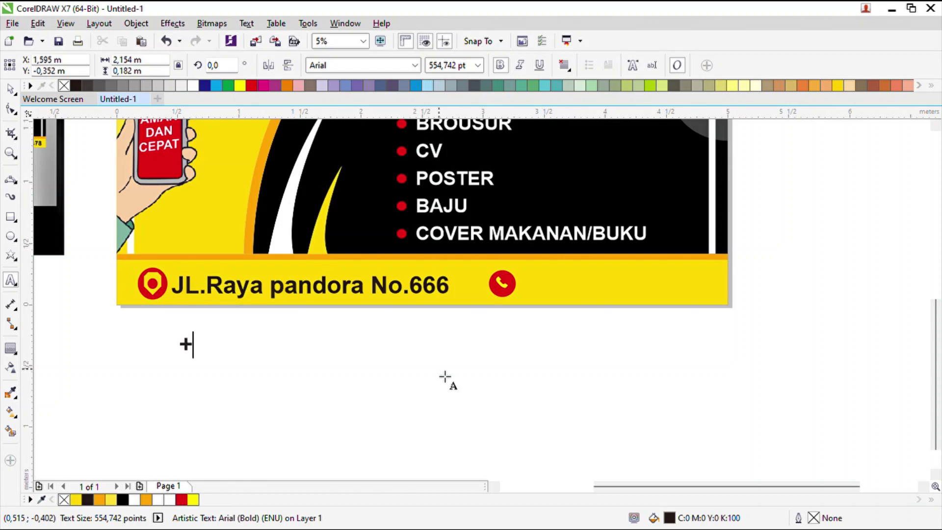
{"action": "type", "text": "+111-"}
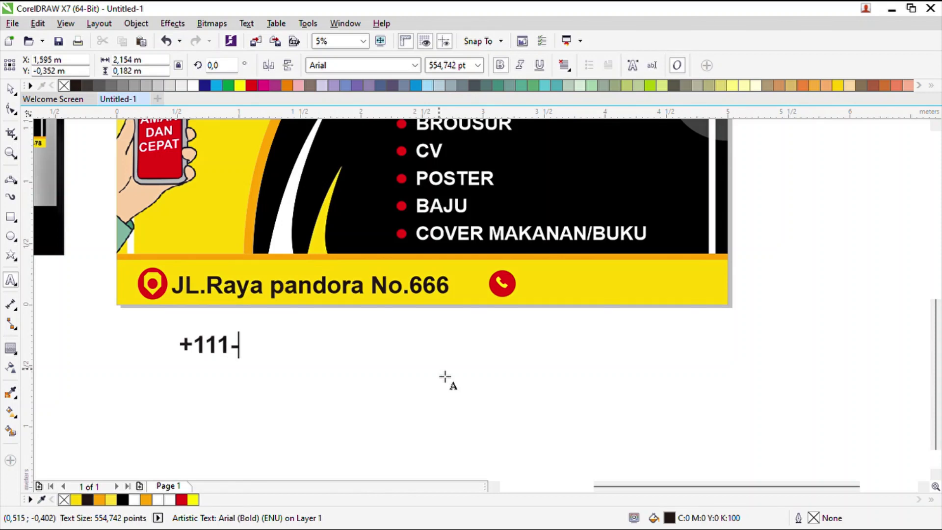
{"action": "type", "text": "222-99"}
{"action": "type", "text": "999"}
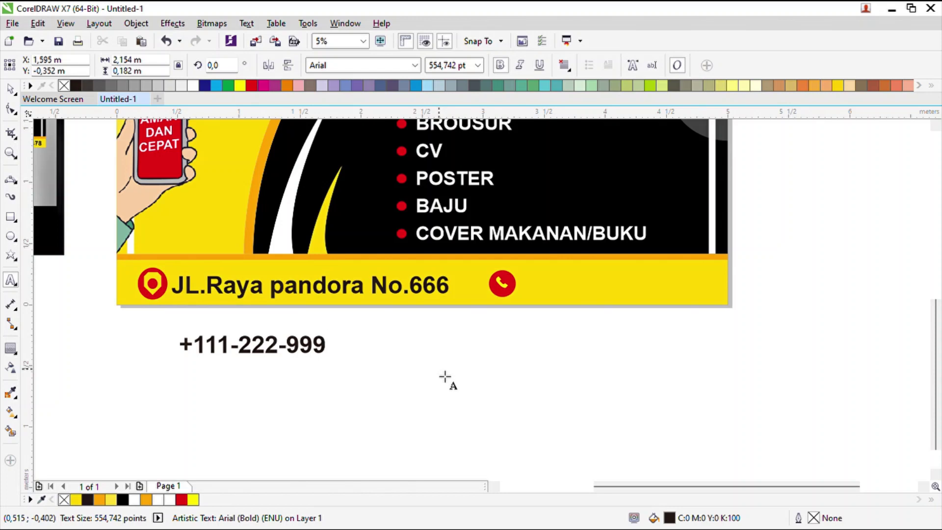
{"action": "type", "text": " ="}
{"action": "type", "text": " 222-999"}
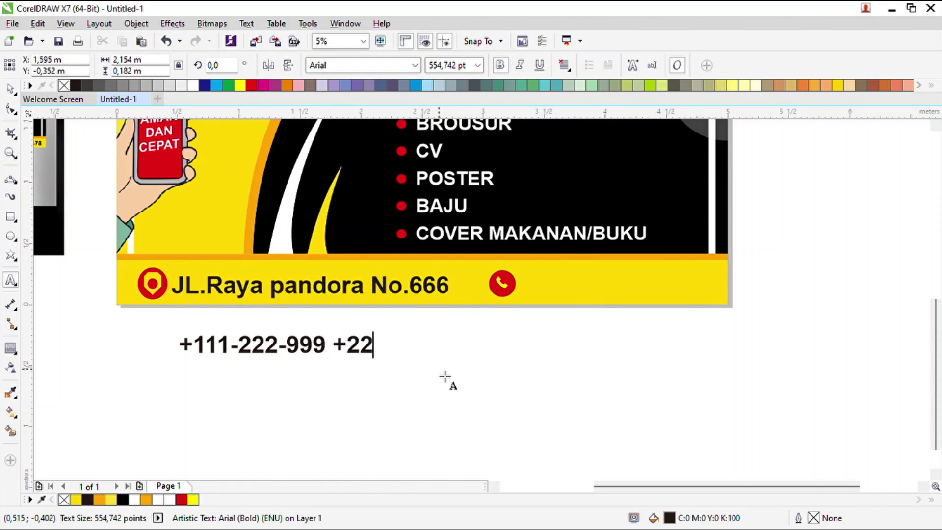
{"action": "type", "text": "-111"}
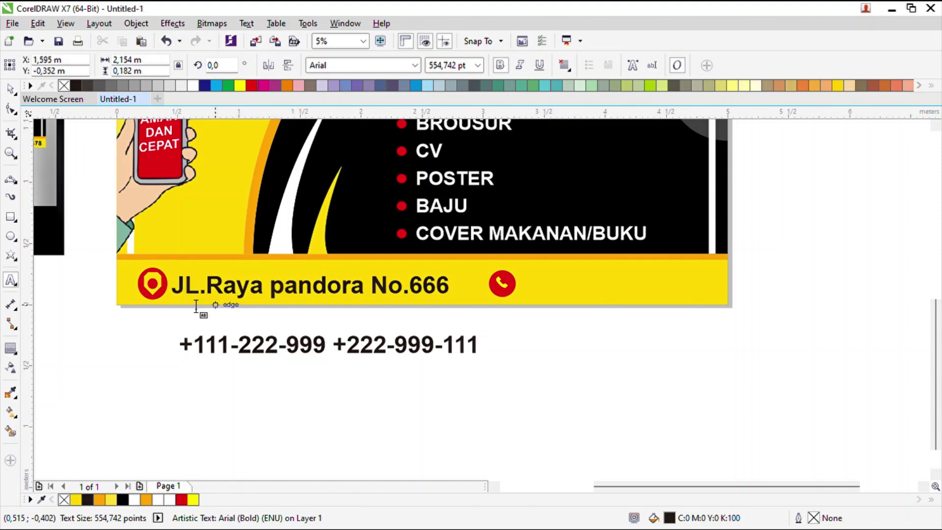
{"action": "key", "text": "ctrl+space"}
- Shift the phone number text within the area below the banner and shorten the second number by one digit
{"action": "left_click_drag", "start_coordinate": [336, 353], "coordinate": [490, 367]}
{"action": "key", "text": "F8"}
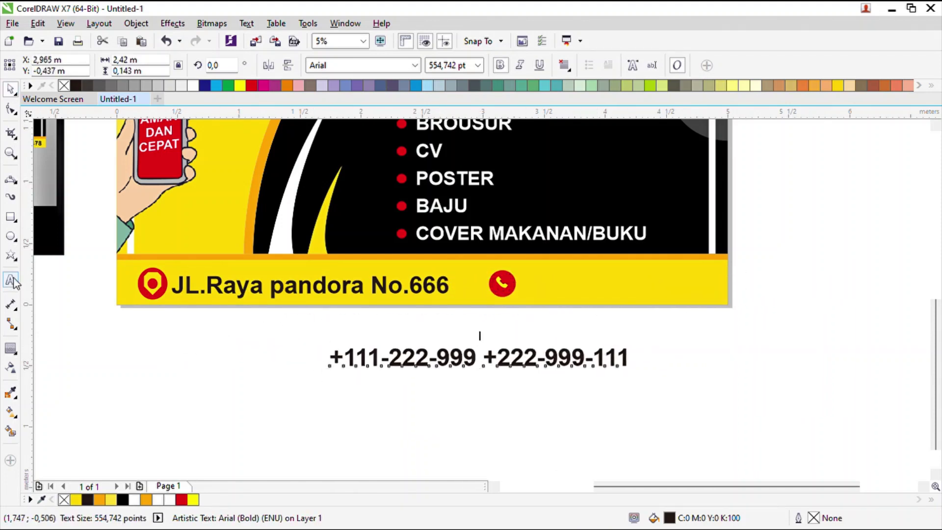
{"action": "key", "text": "BackSpace"}
{"action": "key", "text": "BackSpace"}
{"action": "key", "text": "BackSpace"}
{"action": "key", "text": "BackSpace"}
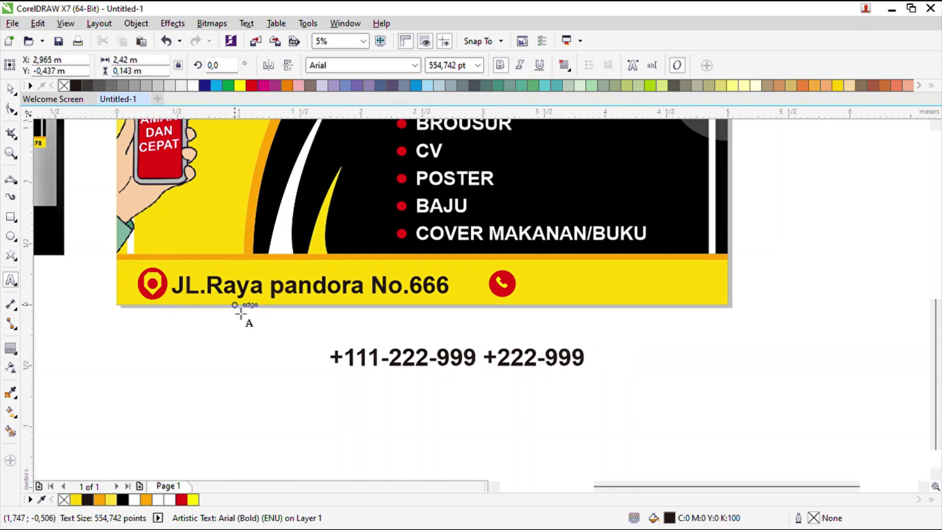
{"action": "type", "text": "-11"}
{"action": "key", "text": "ctrl+space"}
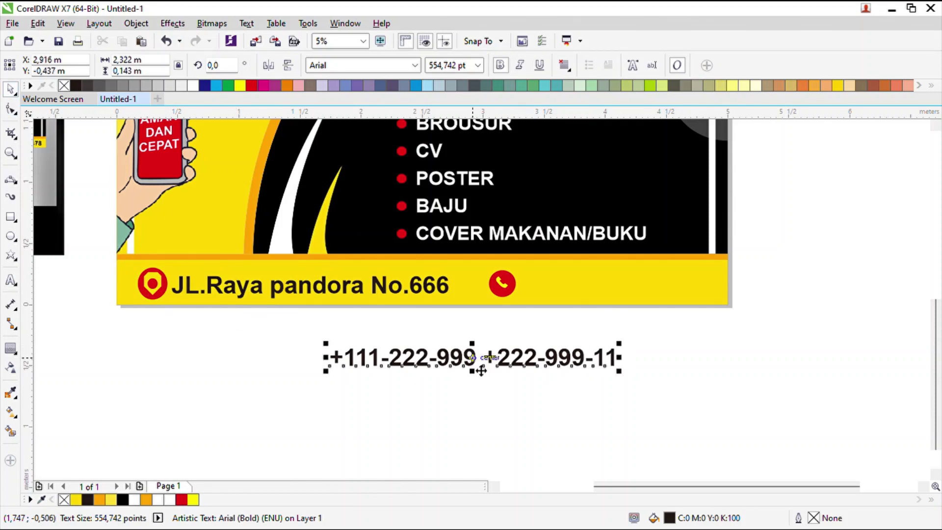
- Line up the phone numbers under the address and scale both text lines down together
{"action": "left_click_drag", "start_coordinate": [482, 368], "coordinate": [332, 338]}
{"action": "left_click_drag", "start_coordinate": [143, 374], "coordinate": [320, 261]}
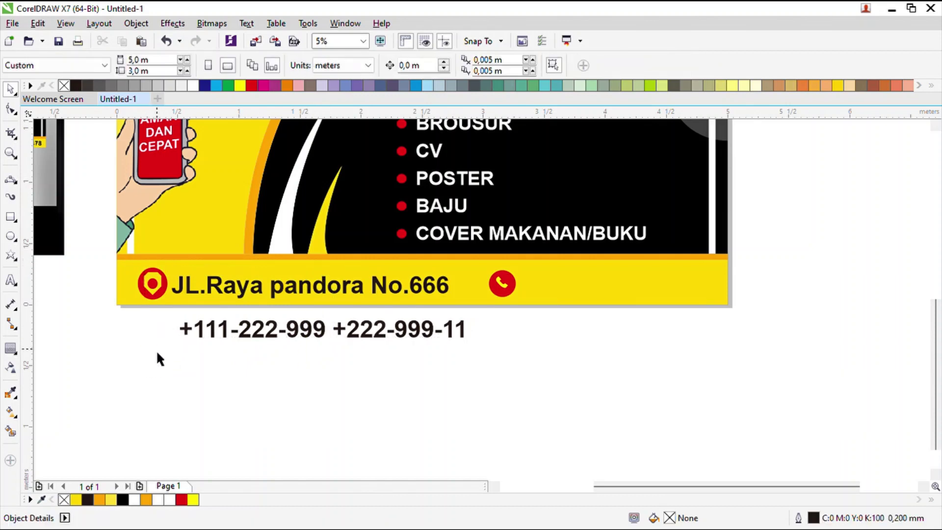
{"action": "left_click_drag", "start_coordinate": [167, 343], "coordinate": [474, 264]}
{"action": "left_click_drag", "start_coordinate": [469, 343], "coordinate": [437, 353]}
- Place the phone numbers beside the phone icon and fit the pair, about 2.241 × 0.218 m, after the address
{"action": "left_click", "coordinate": [284, 333]}
{"action": "left_click_drag", "start_coordinate": [311, 330], "coordinate": [665, 293]}
{"action": "left_click_drag", "start_coordinate": [480, 338], "coordinate": [789, 255]}
{"action": "left_click_drag", "start_coordinate": [636, 294], "coordinate": [588, 292]}
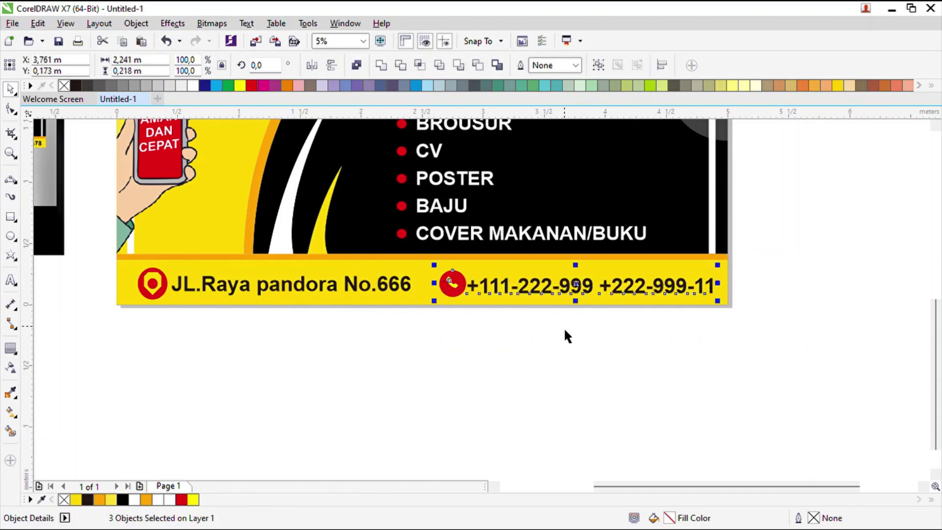
{"action": "left_click", "coordinate": [564, 329]}
{"action": "scroll", "coordinate": [321, 378], "scroll_direction": "down", "scroll_amount": 2}
{"action": "scroll", "coordinate": [281, 328], "scroll_direction": "up", "scroll_amount": 2}
{"action": "scroll", "coordinate": [240, 294], "scroll_direction": "down", "scroll_amount": 1}
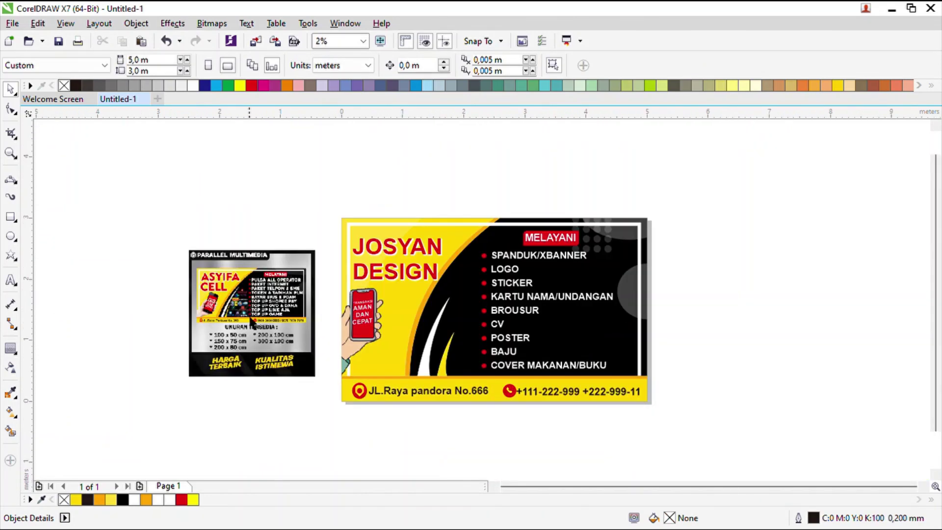
{"action": "scroll", "coordinate": [243, 314], "scroll_direction": "up", "scroll_amount": 1}
{"action": "scroll", "coordinate": [353, 292], "scroll_direction": "down", "scroll_amount": 1}
{"action": "scroll", "coordinate": [338, 274], "scroll_direction": "up", "scroll_amount": 1}
{"action": "scroll", "coordinate": [423, 248], "scroll_direction": "down", "scroll_amount": 1}
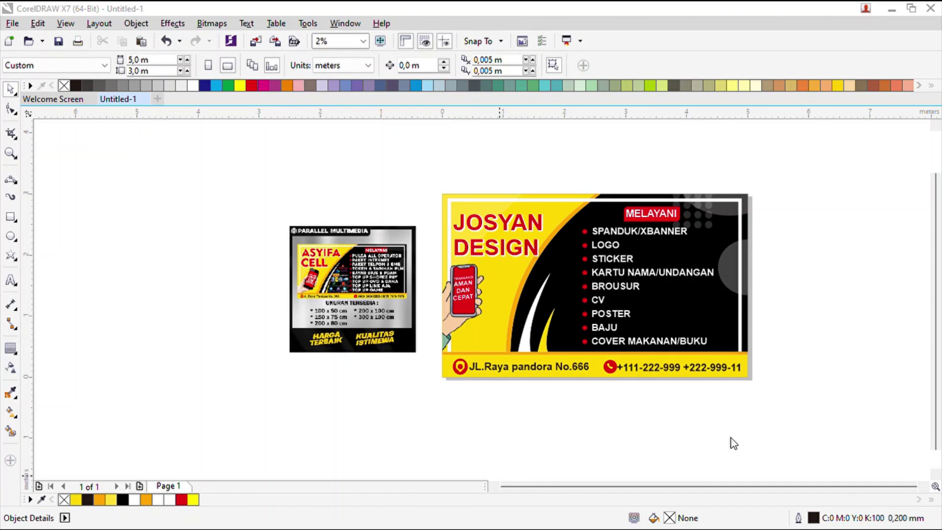
- Paste the green CorelDRAW logo, scale it to about 0.379 × 0.378 m, and place it beside the BROUSUR entry
{"action": "left_click", "coordinate": [626, 519]}
{"action": "key", "text": "ctrl+v"}
{"action": "left_click_drag", "start_coordinate": [586, 293], "coordinate": [509, 369]}
{"action": "scroll", "coordinate": [532, 350], "scroll_direction": "up", "scroll_amount": 3}
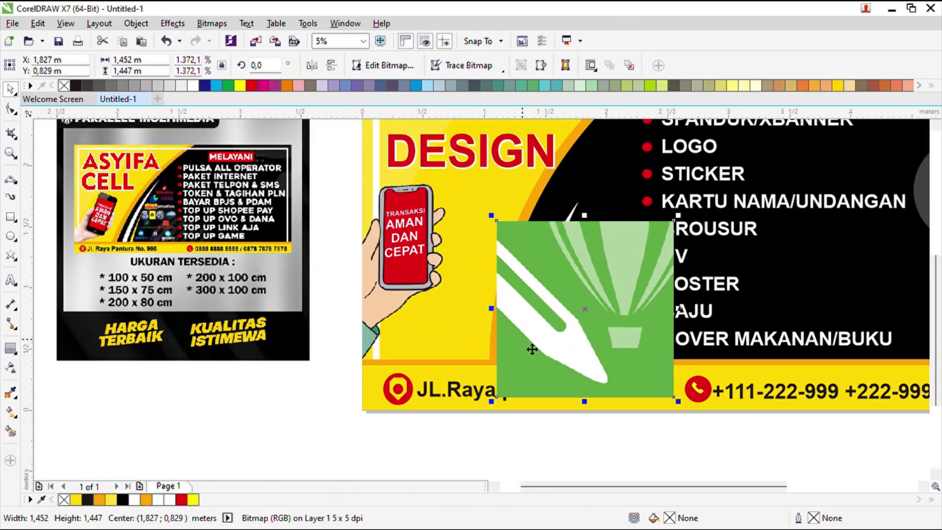
{"action": "left_click_drag", "start_coordinate": [689, 414], "coordinate": [608, 239]}
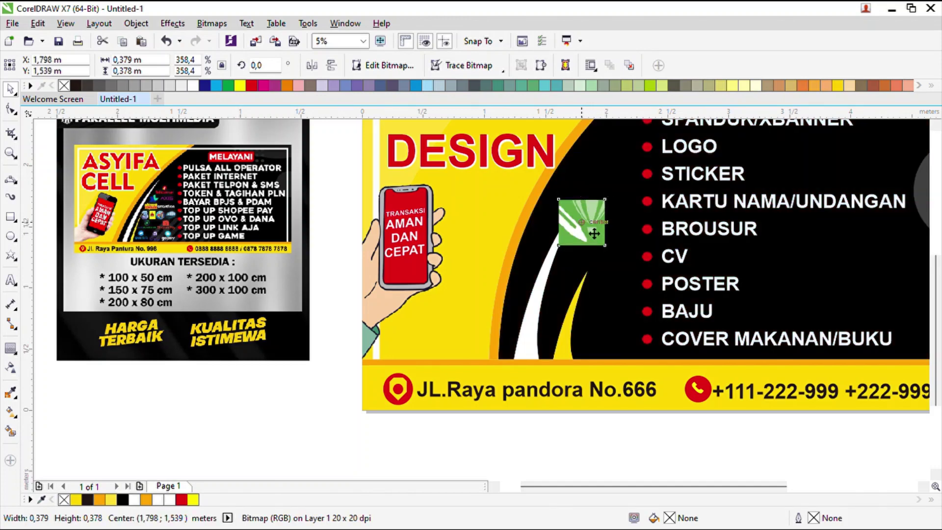
{"action": "scroll", "coordinate": [611, 241], "scroll_direction": "down", "scroll_amount": 1}
{"action": "scroll", "coordinate": [649, 232], "scroll_direction": "up", "scroll_amount": 1}
{"action": "scroll", "coordinate": [697, 230], "scroll_direction": "down", "scroll_amount": 1}
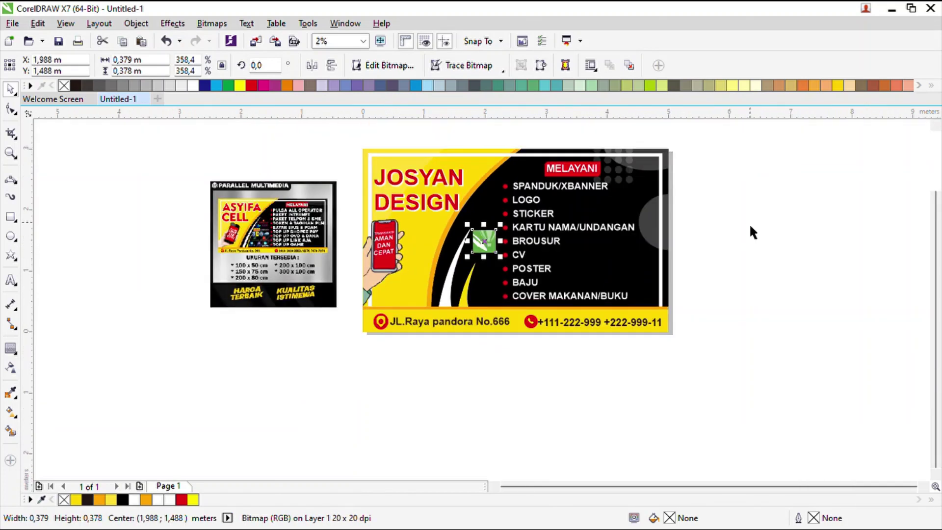
{"action": "left_click", "coordinate": [750, 226]}
- Paste the Photoshop logo, scale it to about 0.529 × 0.516 m, and place it below the green logo
{"action": "left_click", "coordinate": [587, 513]}
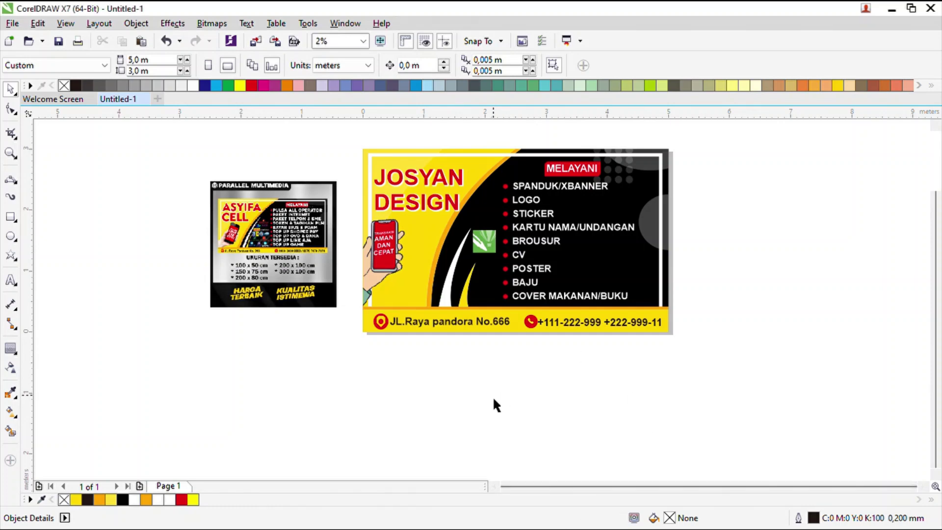
{"action": "scroll", "coordinate": [519, 240], "scroll_direction": "up", "scroll_amount": 1}
{"action": "left_click_drag", "start_coordinate": [498, 254], "coordinate": [462, 289]}
{"action": "left_click_drag", "start_coordinate": [501, 261], "coordinate": [608, 261]}
{"action": "scroll", "coordinate": [582, 252], "scroll_direction": "up", "scroll_amount": 2}
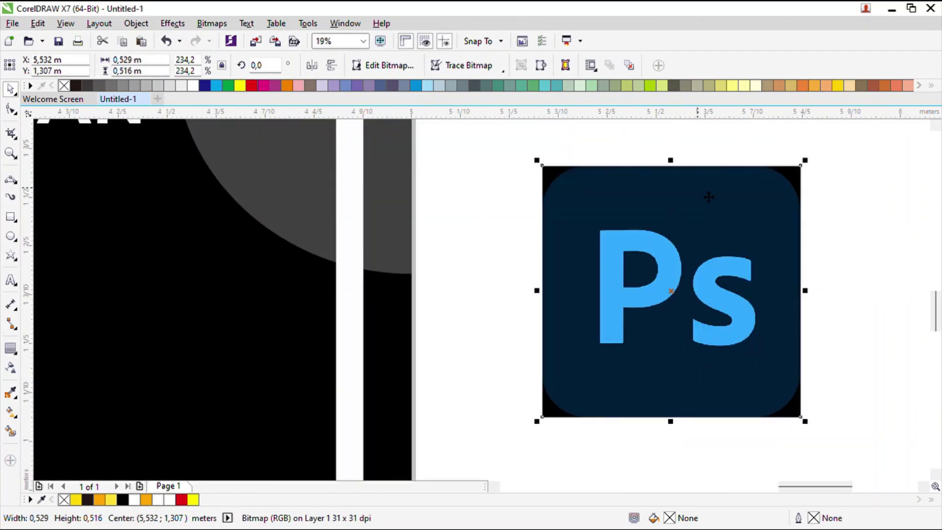
{"action": "scroll", "coordinate": [640, 185], "scroll_direction": "up", "scroll_amount": 1}
{"action": "scroll", "coordinate": [640, 185], "scroll_direction": "down", "scroll_amount": 2}
{"action": "scroll", "coordinate": [578, 247], "scroll_direction": "down", "scroll_amount": 1}
{"action": "left_click_drag", "start_coordinate": [509, 254], "coordinate": [76, 293]}
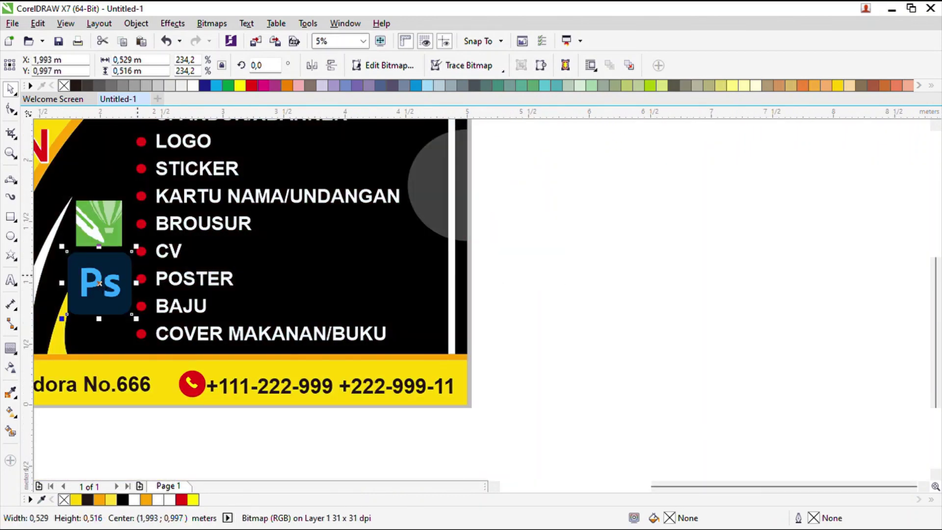
- Reduce the Photoshop logo to about 0.359 × 0.35 m and reposition it under the green logo
{"action": "scroll", "coordinate": [79, 293], "scroll_direction": "down", "scroll_amount": 1}
{"action": "scroll", "coordinate": [432, 264], "scroll_direction": "up", "scroll_amount": 1}
{"action": "scroll", "coordinate": [492, 240], "scroll_direction": "up", "scroll_amount": 1}
{"action": "left_click_drag", "start_coordinate": [480, 304], "coordinate": [439, 264]}
{"action": "left_click_drag", "start_coordinate": [408, 217], "coordinate": [440, 216]}
{"action": "scroll", "coordinate": [449, 226], "scroll_direction": "down", "scroll_amount": 4}
{"action": "key", "text": "Escape"}
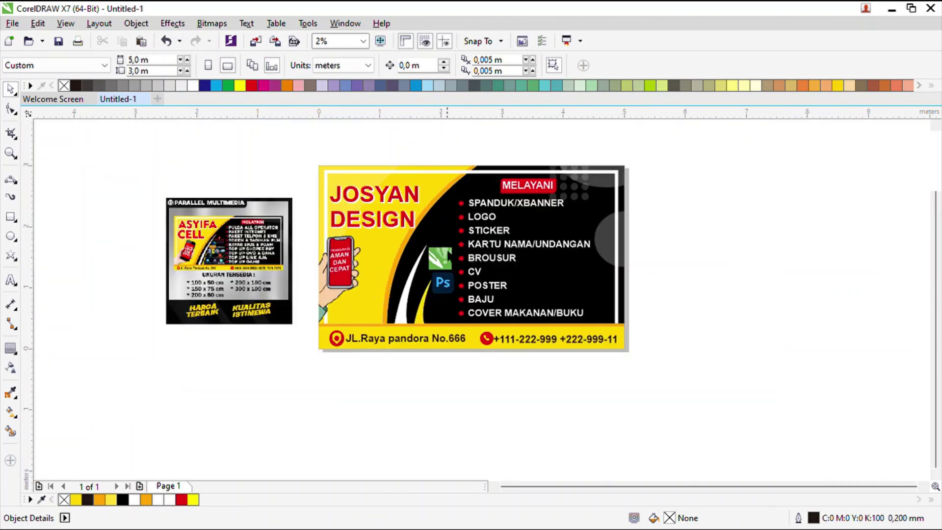
- Move the Photoshop logo above the green logo, near the end of the DESIGN title
{"action": "scroll", "coordinate": [443, 282], "scroll_direction": "up", "scroll_amount": 3}
{"action": "left_click", "coordinate": [453, 350]}
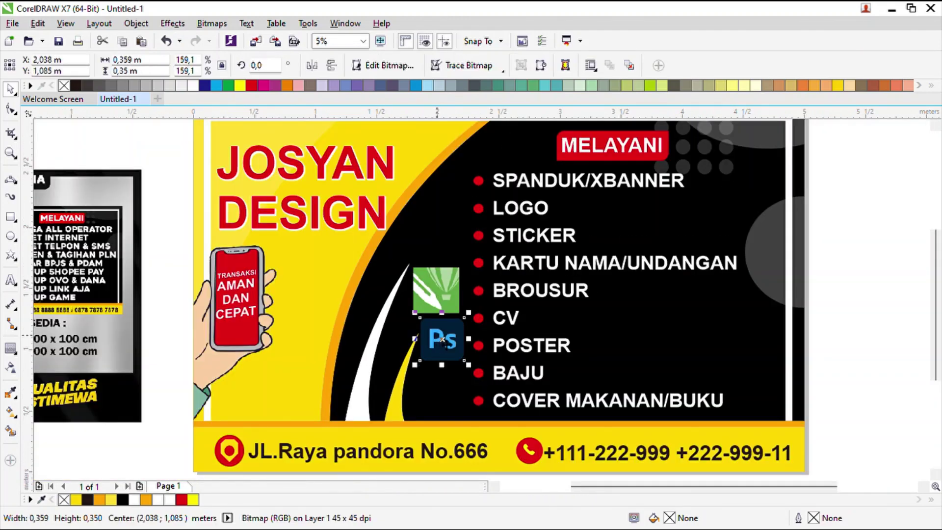
{"action": "left_click_drag", "start_coordinate": [453, 349], "coordinate": [444, 241]}
{"action": "scroll", "coordinate": [470, 227], "scroll_direction": "down", "scroll_amount": 1}
{"action": "left_click", "coordinate": [759, 249]}
{"action": "scroll", "coordinate": [465, 228], "scroll_direction": "up", "scroll_amount": 1}
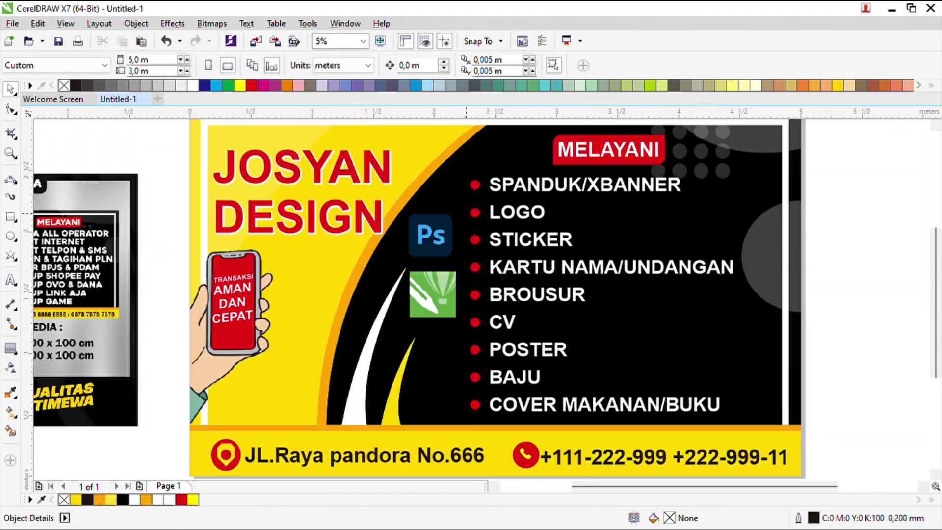
- Add the text HD in the empty area beside the reference image, enlarge it to about 1.4 m wide, and give it a heavy bold font
{"action": "scroll", "coordinate": [464, 265], "scroll_direction": "down", "scroll_amount": 1}
{"action": "scroll", "coordinate": [466, 269], "scroll_direction": "up", "scroll_amount": 2}
{"action": "scroll", "coordinate": [510, 294], "scroll_direction": "down", "scroll_amount": 2}
{"action": "left_click", "coordinate": [11, 280]}
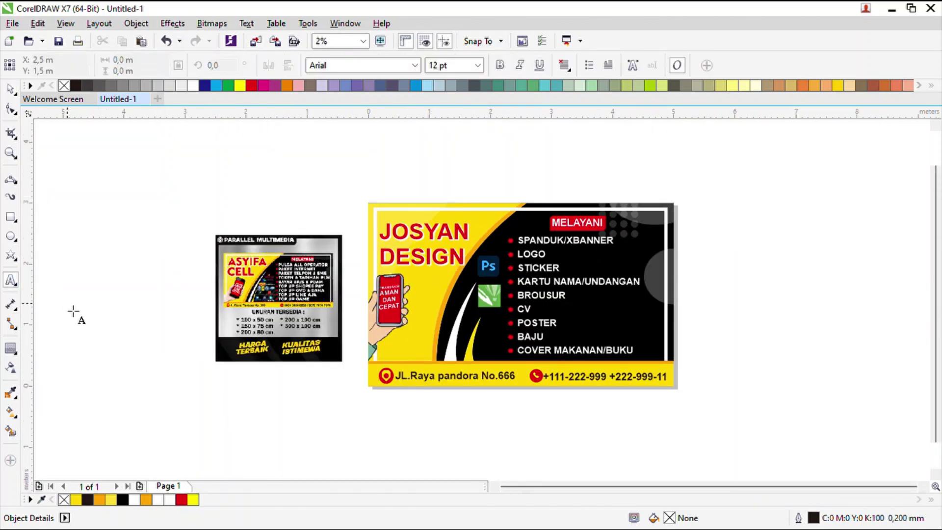
{"action": "type", "text": "HD"}
{"action": "left_click", "coordinate": [10, 91]}
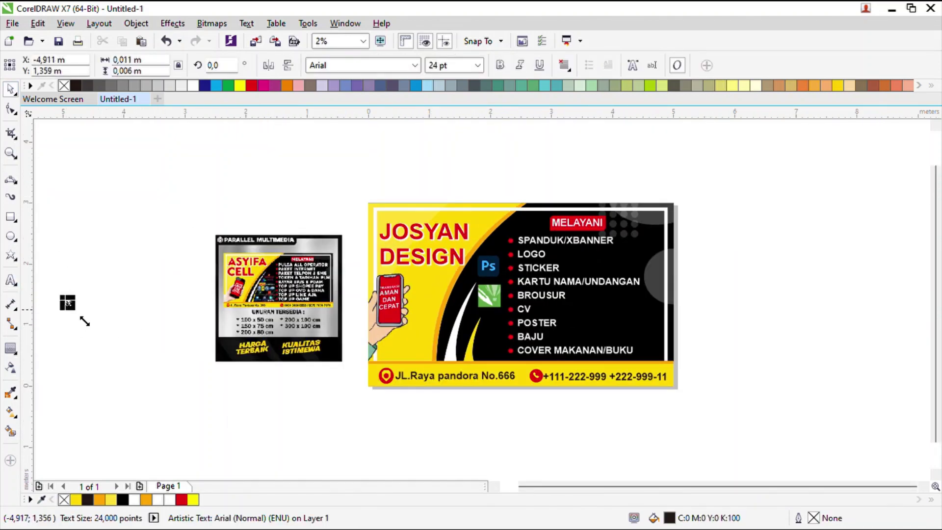
{"action": "left_click_drag", "start_coordinate": [83, 319], "coordinate": [177, 373]}
{"action": "left_click", "coordinate": [415, 66]}
{"action": "left_click", "coordinate": [362, 105]}
{"action": "left_click", "coordinate": [216, 402]}
- Paste the pastel holographic image, scale it to about 2.941 × 1.961 m, and place it over the reference image near the HD text
{"action": "left_click", "coordinate": [578, 515]}
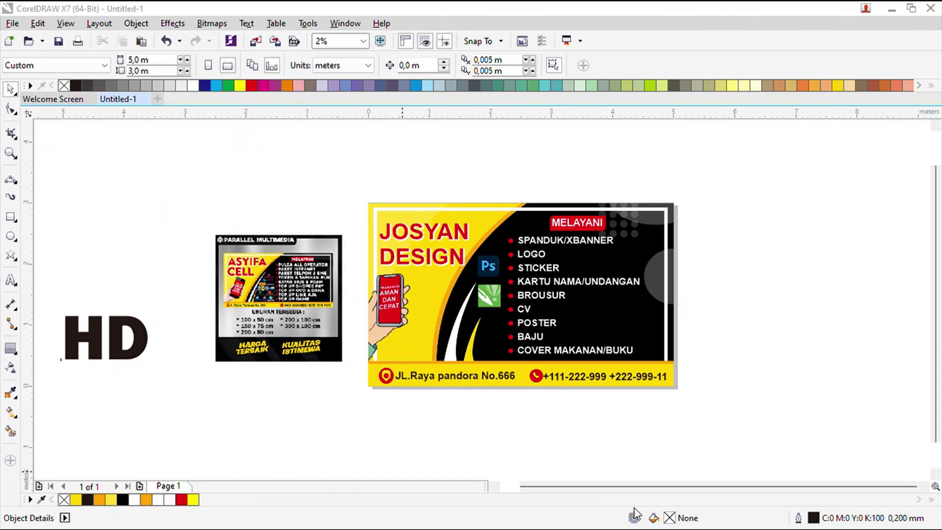
{"action": "left_click", "coordinate": [753, 277]}
{"action": "key", "text": "ctrl+v"}
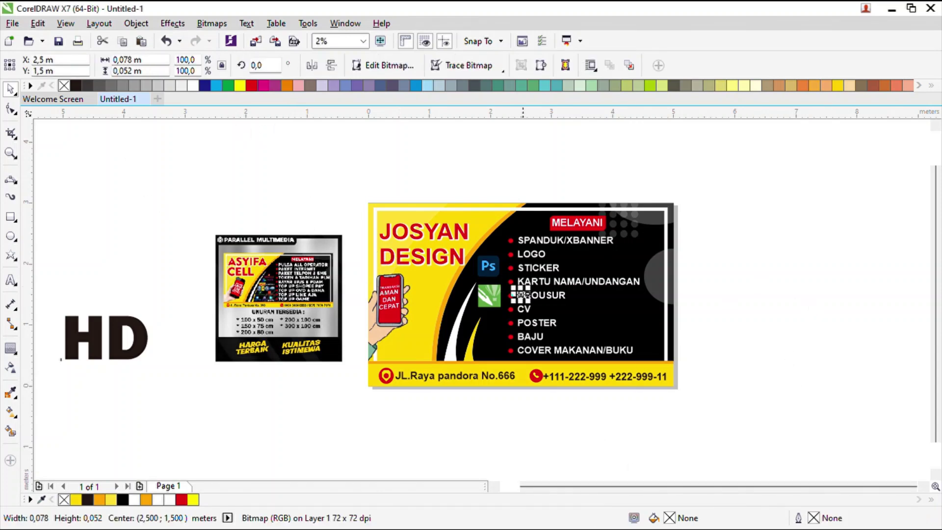
{"action": "left_click_drag", "start_coordinate": [514, 300], "coordinate": [341, 416]}
{"action": "left_click_drag", "start_coordinate": [459, 367], "coordinate": [266, 270]}
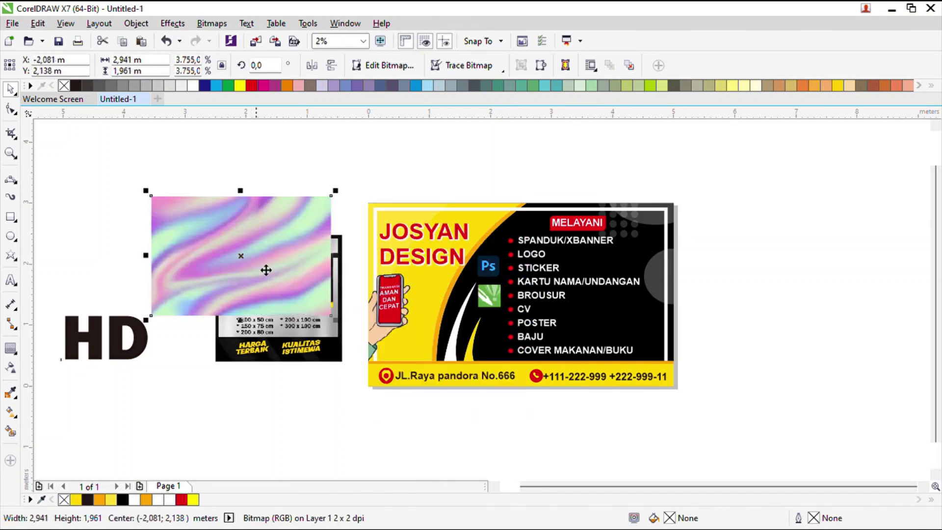
- PowerClip the holographic image inside the HD text and place the text on the banner beside the BROUSUR to BAJU entries
{"action": "left_click", "coordinate": [314, 141]}
{"action": "left_click", "coordinate": [118, 337]}
{"action": "left_click_drag", "start_coordinate": [103, 354], "coordinate": [722, 278]}
{"action": "scroll", "coordinate": [829, 252], "scroll_direction": "up", "scroll_amount": 1}
{"action": "scroll", "coordinate": [553, 295], "scroll_direction": "down", "scroll_amount": 1}
{"action": "key", "text": "Escape"}
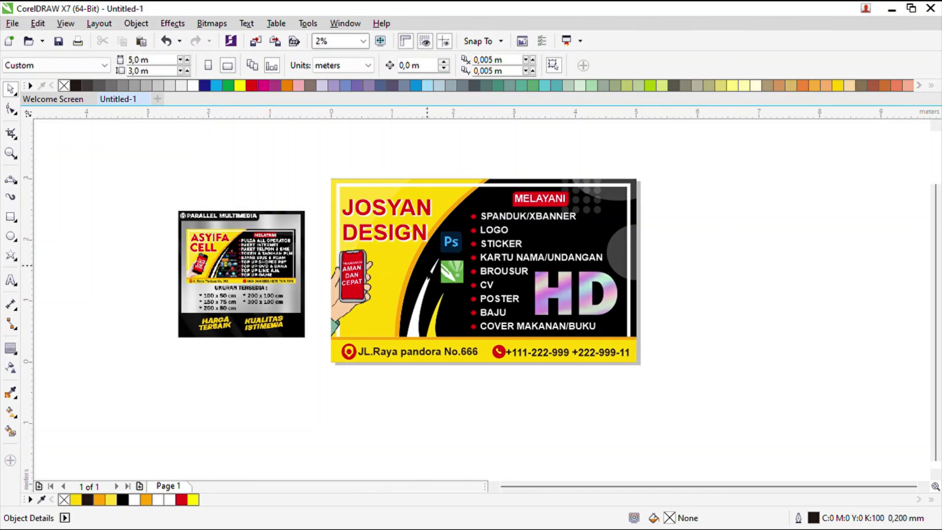
- Delete the ASYIFA CELL reference image beside the banner
{"action": "scroll", "coordinate": [426, 265], "scroll_direction": "up", "scroll_amount": 1}
{"action": "scroll", "coordinate": [469, 254], "scroll_direction": "down", "scroll_amount": 1}
{"action": "left_click", "coordinate": [235, 239]}
{"action": "key", "text": "Delete"}
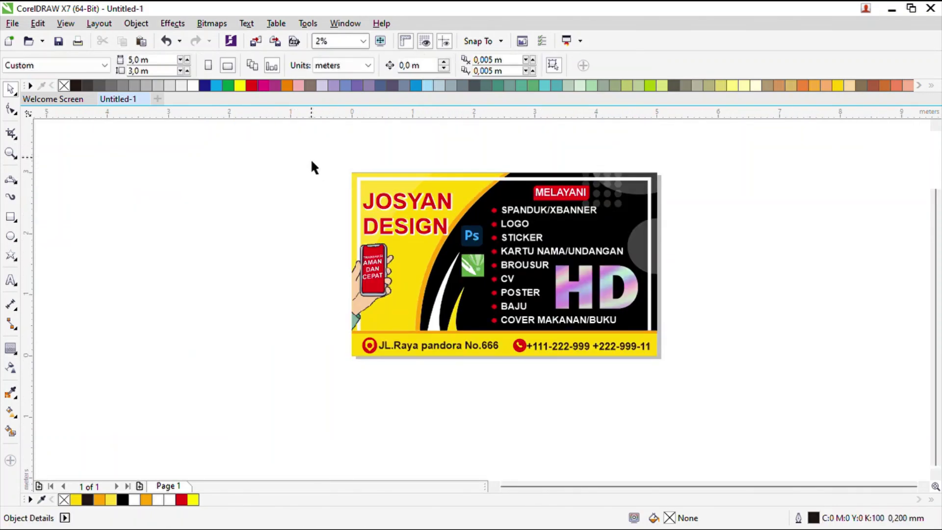
- Group all banner objects without outlines and shift the group slightly up and to the left
{"action": "left_click_drag", "start_coordinate": [311, 159], "coordinate": [755, 448]}
{"action": "right_click", "coordinate": [61, 88]}
{"action": "key", "text": "ctrl+g"}
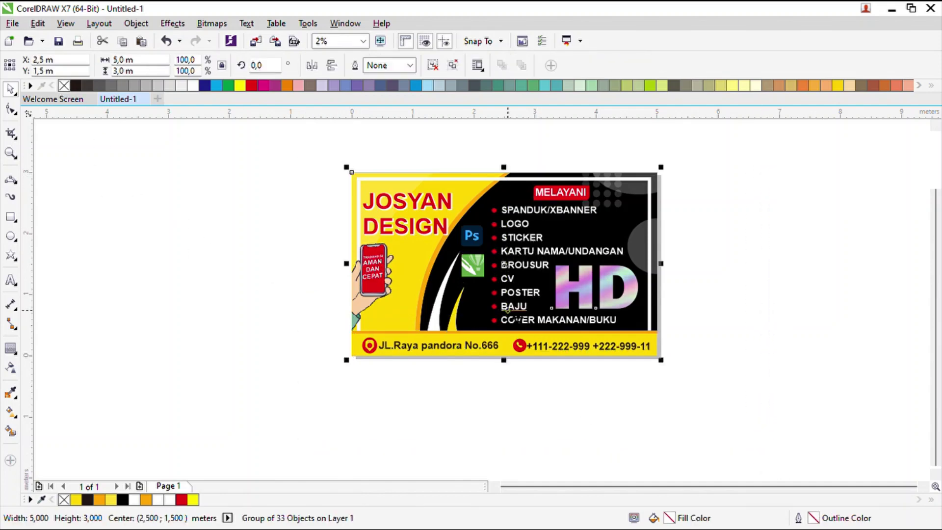
{"action": "mouse_move", "coordinate": [545, 295]}
{"action": "left_mouse_down"}
{"action": "mouse_move", "coordinate": [300, 314]}
{"action": "mouse_move", "coordinate": [556, 288]}
{"action": "mouse_move", "coordinate": [541, 289]}
{"action": "left_mouse_up"}
{"action": "left_click", "coordinate": [233, 244]}
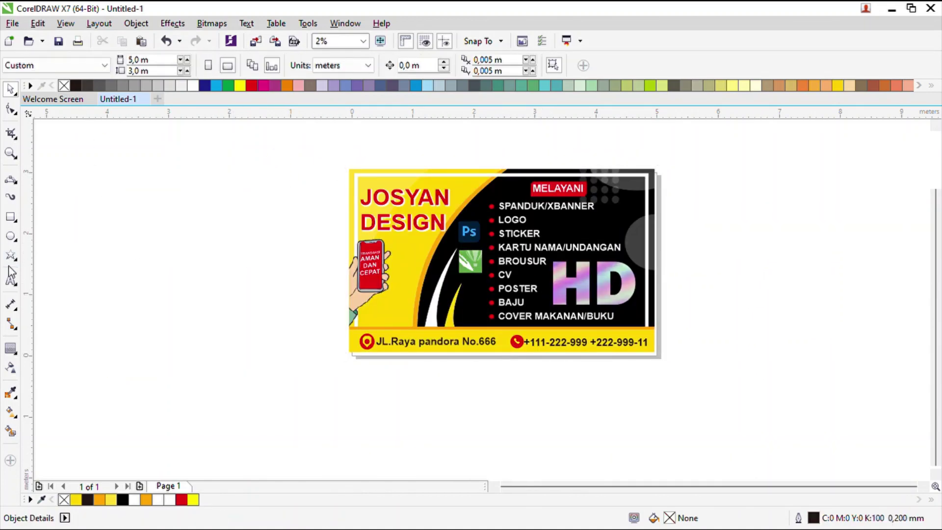
- Add the text MANTAP in Arial, enlarge it to about 4.207 × 0.758 m, and place it centred below the banner
{"action": "left_click", "coordinate": [11, 279]}
{"action": "left_click", "coordinate": [99, 295]}
{"action": "key", "text": "ctrl+space"}
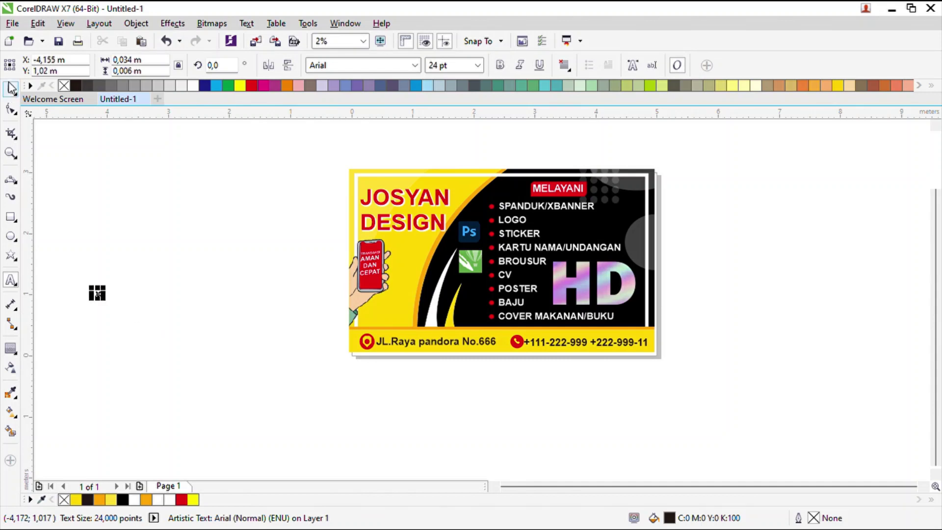
{"action": "left_click_drag", "start_coordinate": [107, 308], "coordinate": [601, 491]}
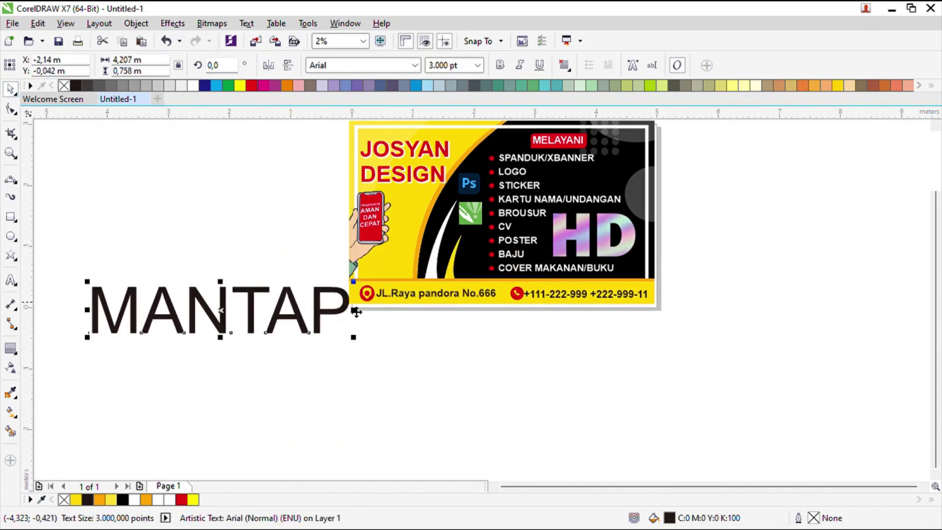
{"action": "left_click_drag", "start_coordinate": [231, 321], "coordinate": [516, 357]}
{"action": "scroll", "coordinate": [510, 302], "scroll_direction": "down", "scroll_amount": 1}
{"action": "scroll", "coordinate": [508, 297], "scroll_direction": "up", "scroll_amount": 1}
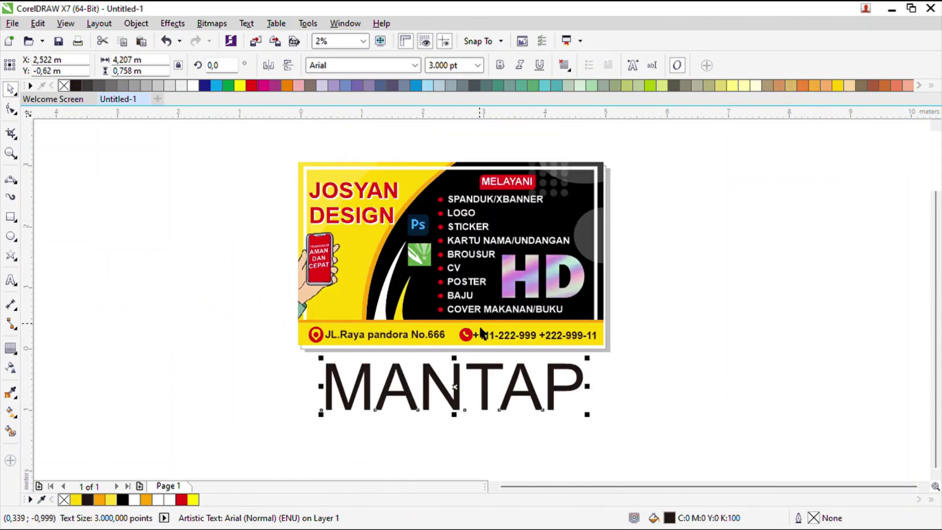
{"action": "left_click", "coordinate": [725, 255]}
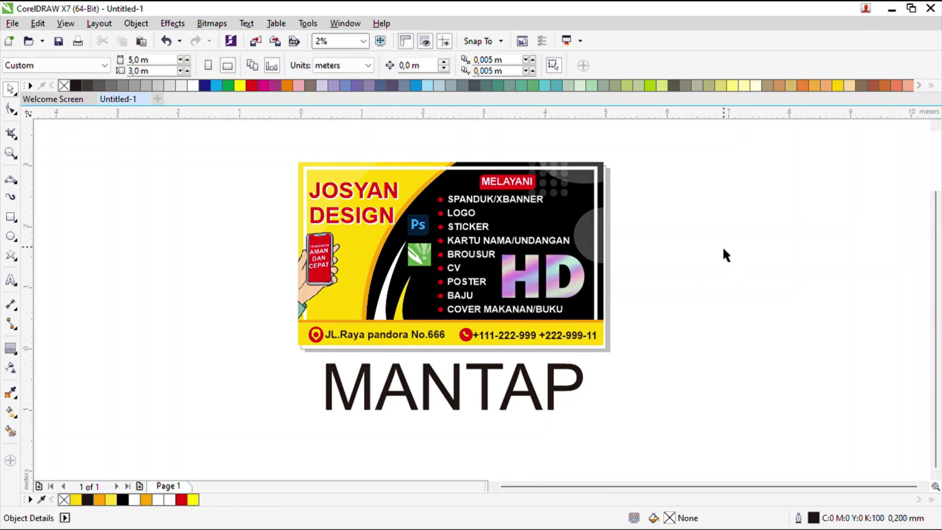